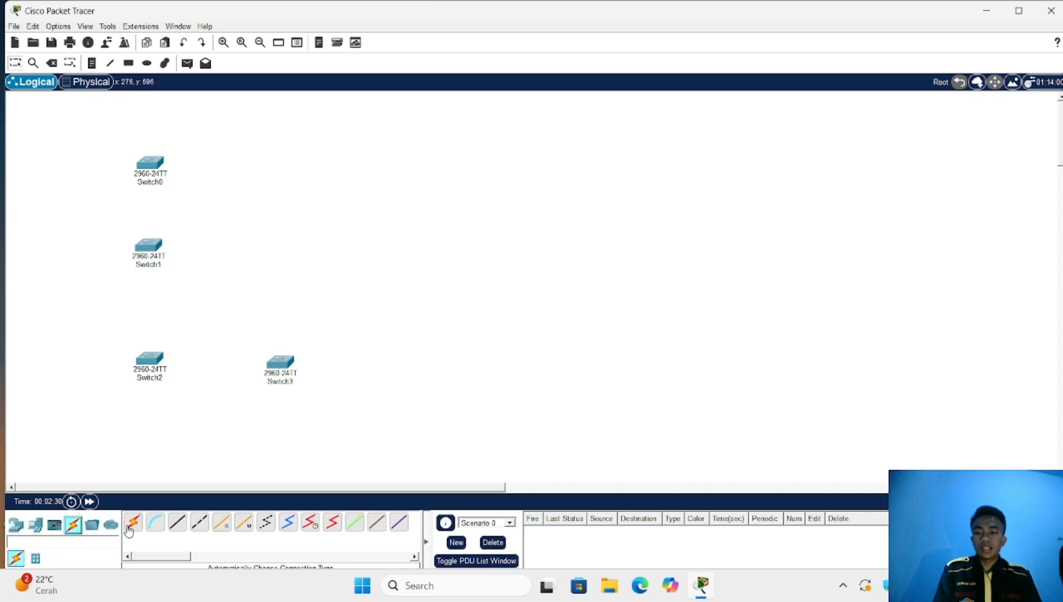
Cable Switch0 to Switch1, Switch1 to Switch2, and Switch2 to Switch3 with auto-chosen connections
click(136, 523)
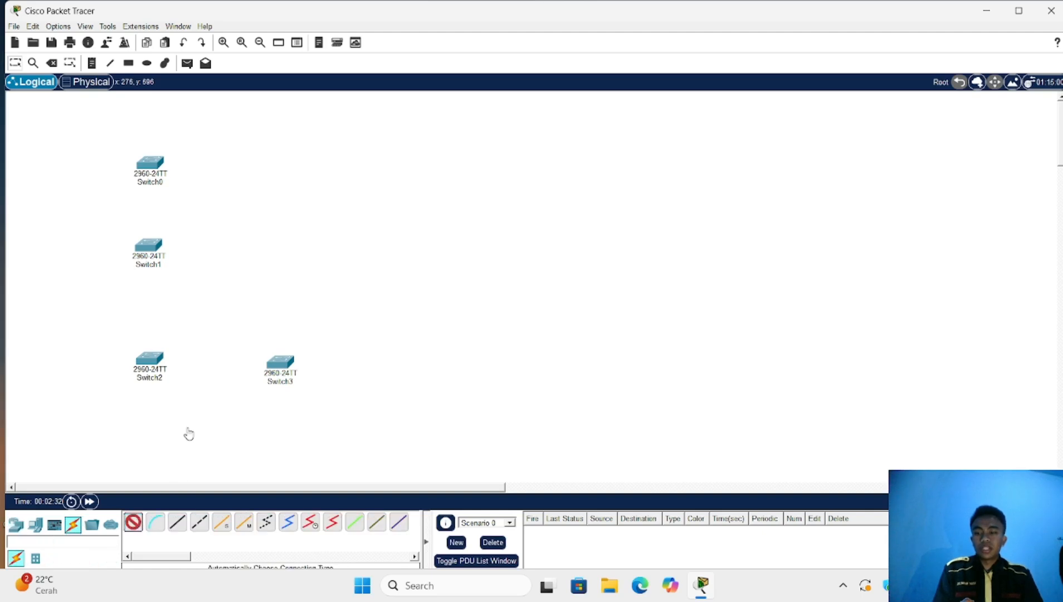
click(152, 165)
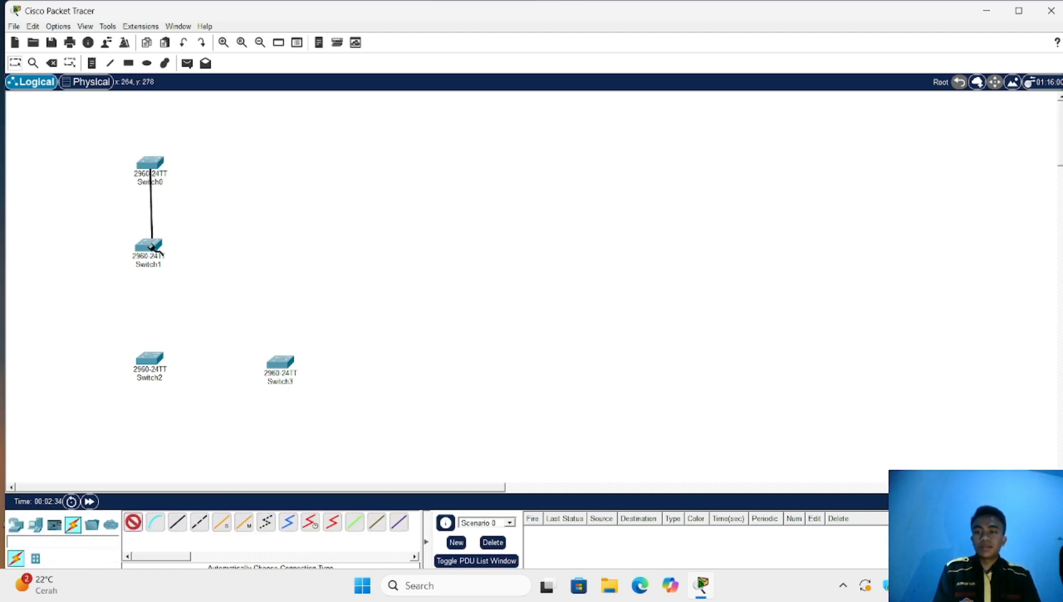
click(151, 244)
click(150, 245)
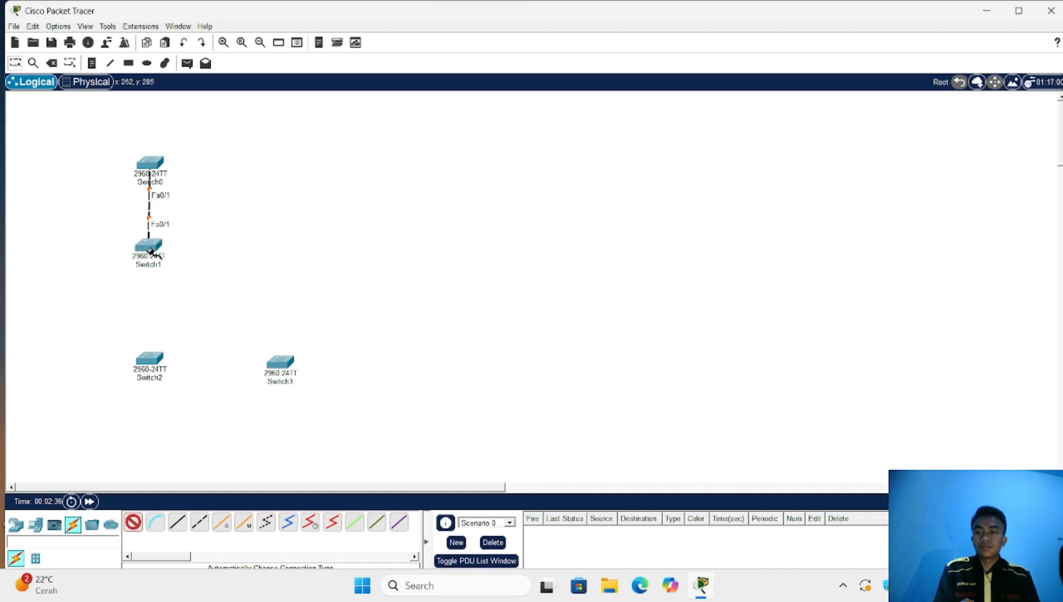
click(151, 360)
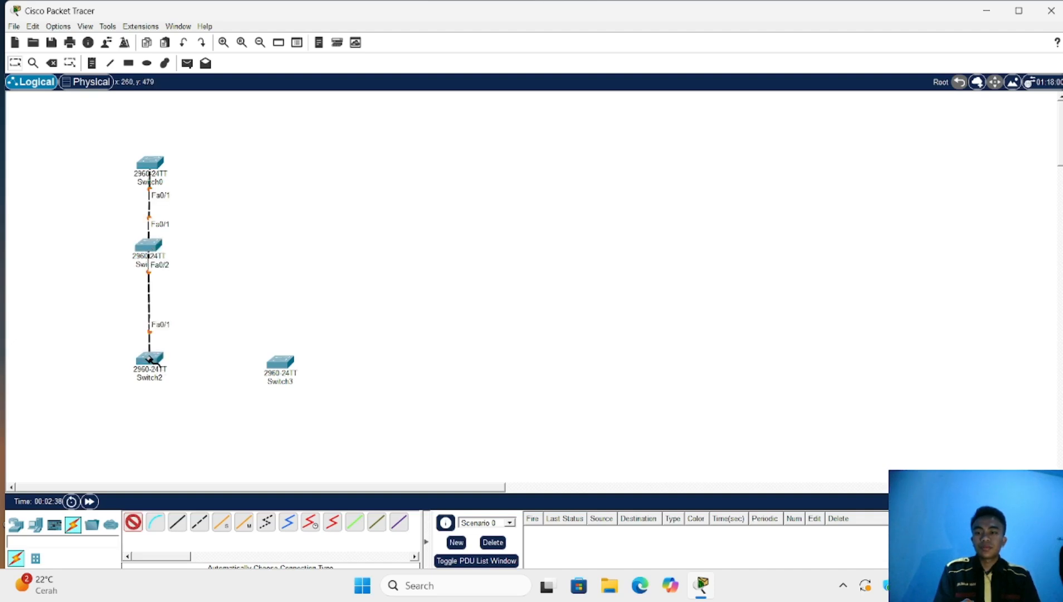
click(150, 359)
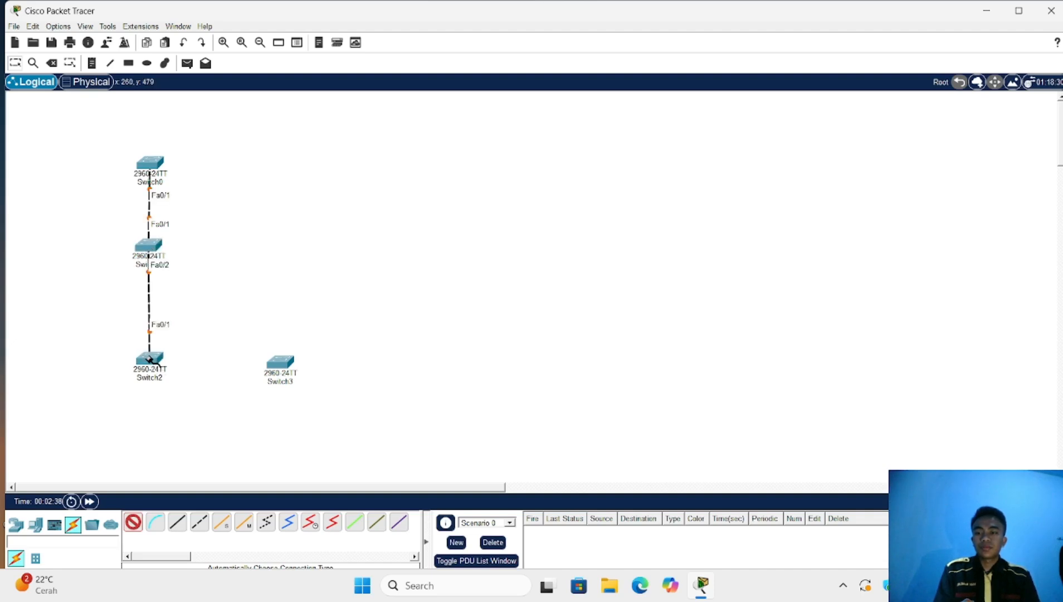
click(280, 363)
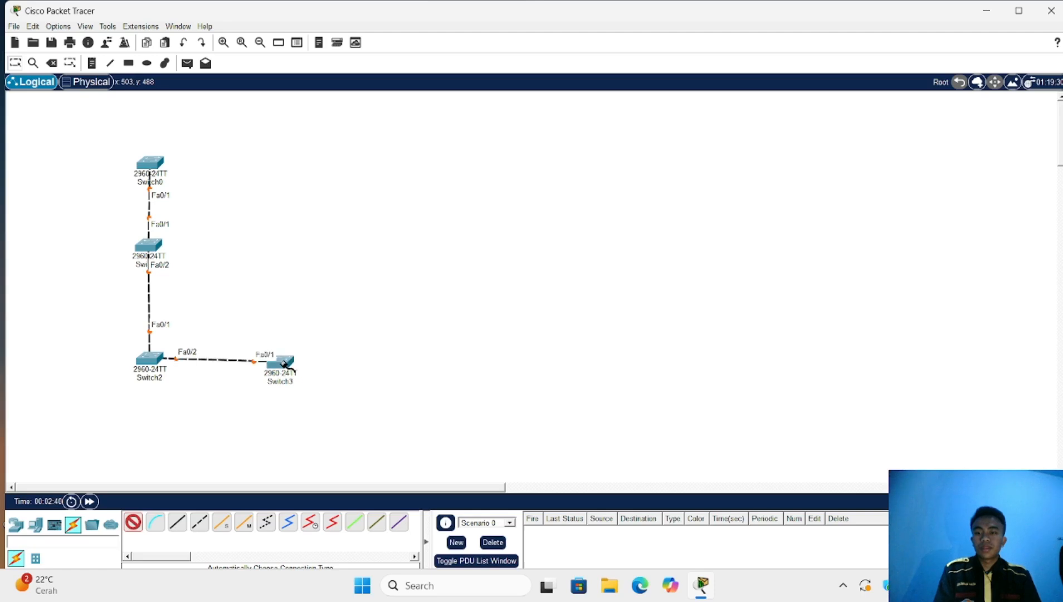
click(133, 522)
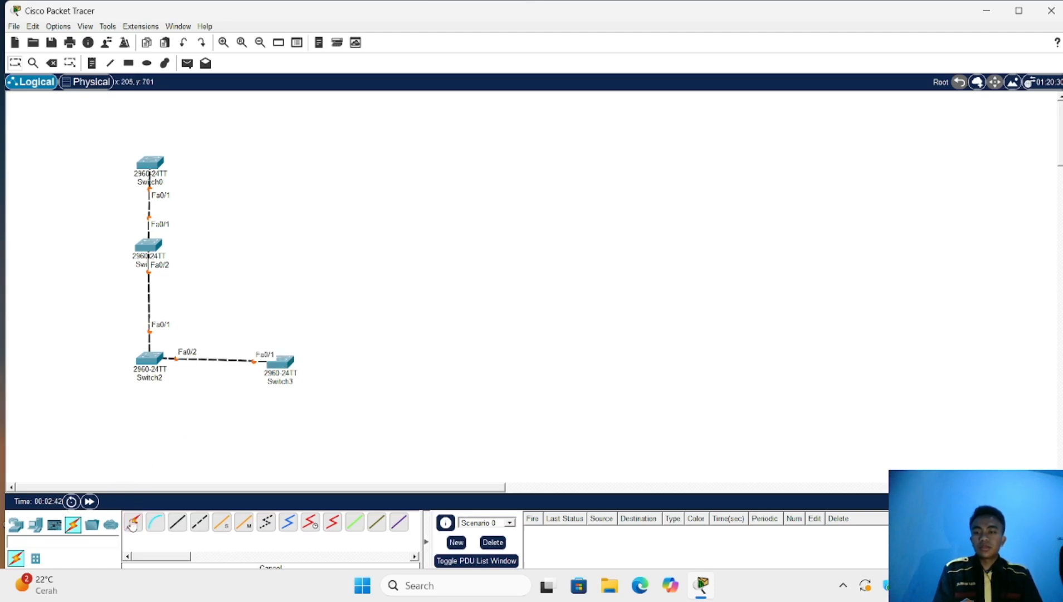
click(91, 63)
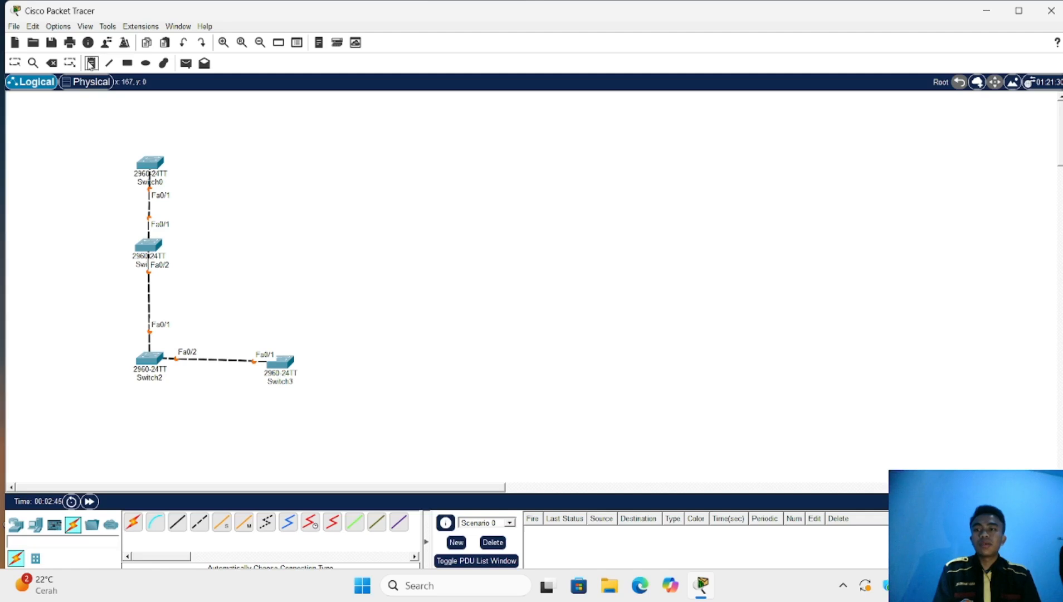
Add notes 'VTP SERVER' by Switch0, 'VTP TRANSPARENT' by Switch1, and 'VTP CLIENT' by Switch2 and Switch3
click(199, 163)
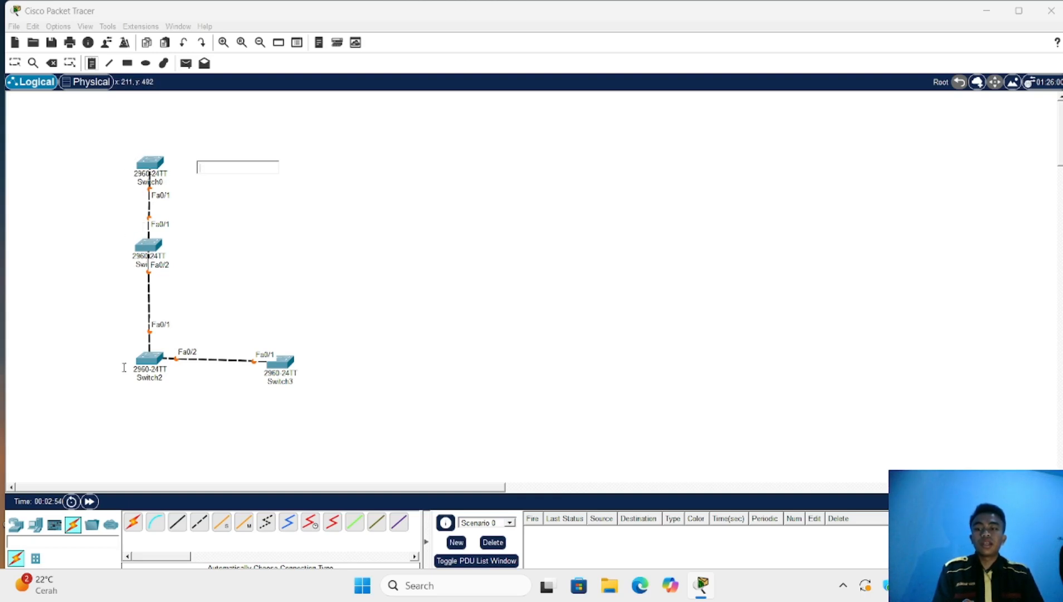
text(V)
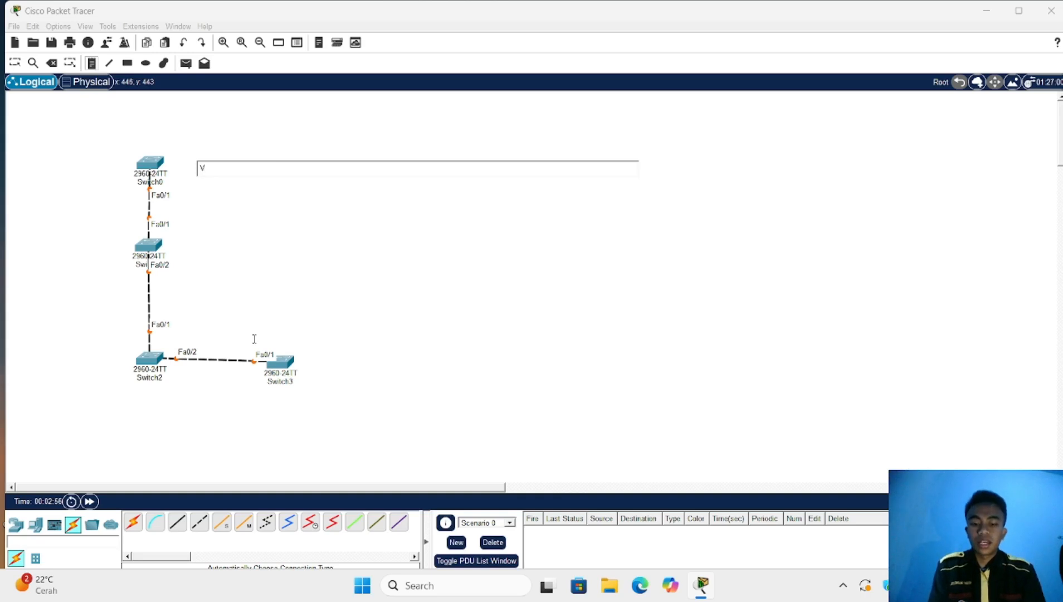
text(TP)
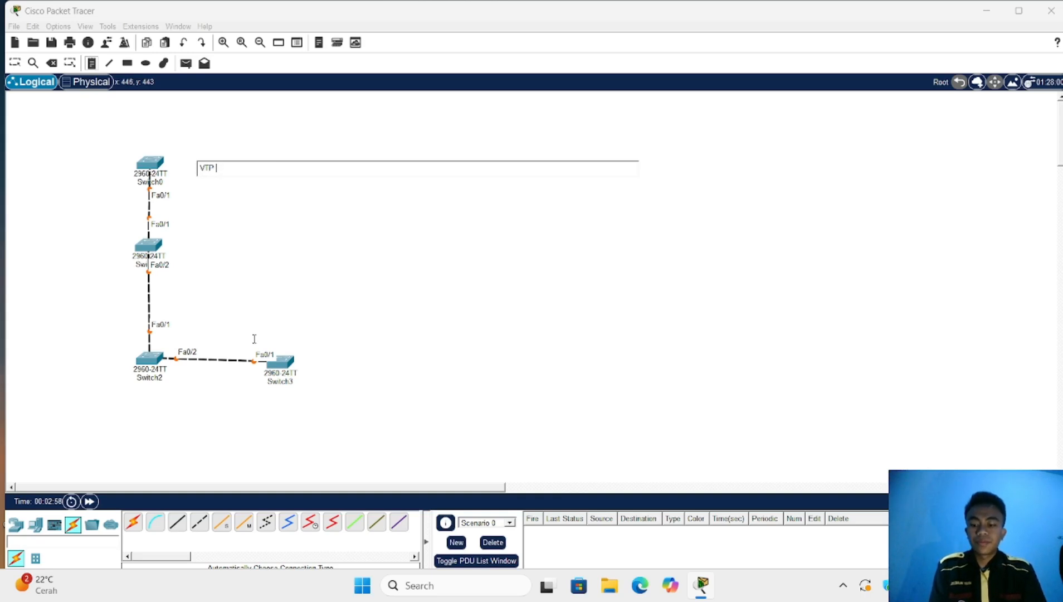
text( SERVER)
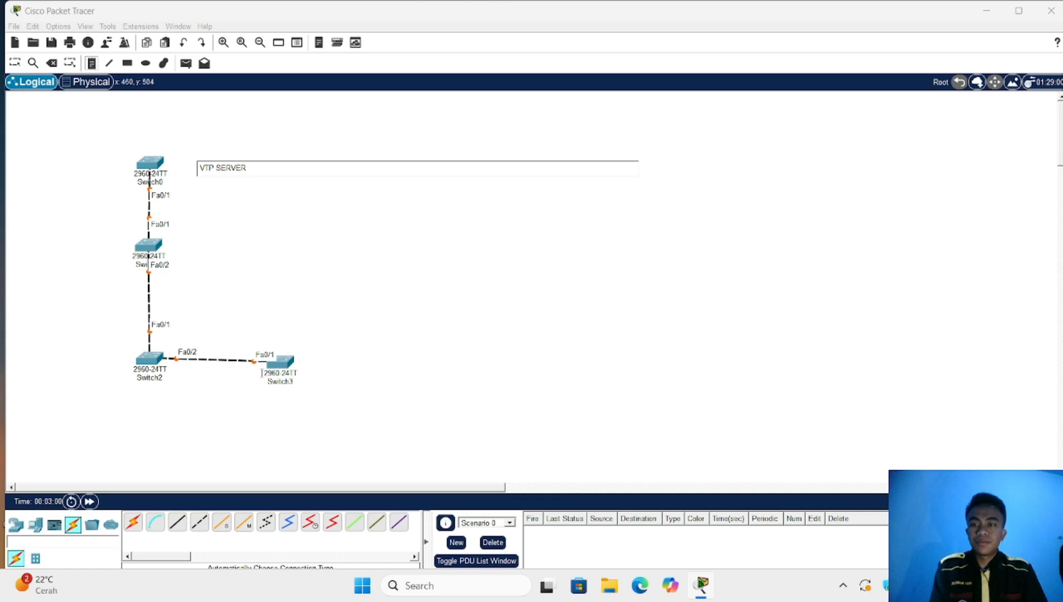
click(199, 249)
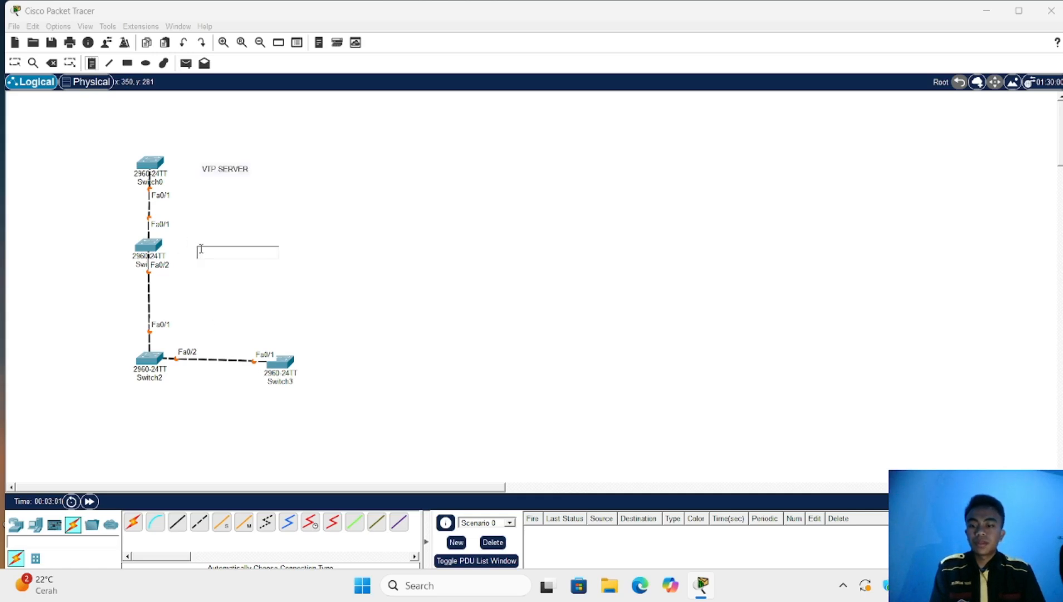
text(VTP)
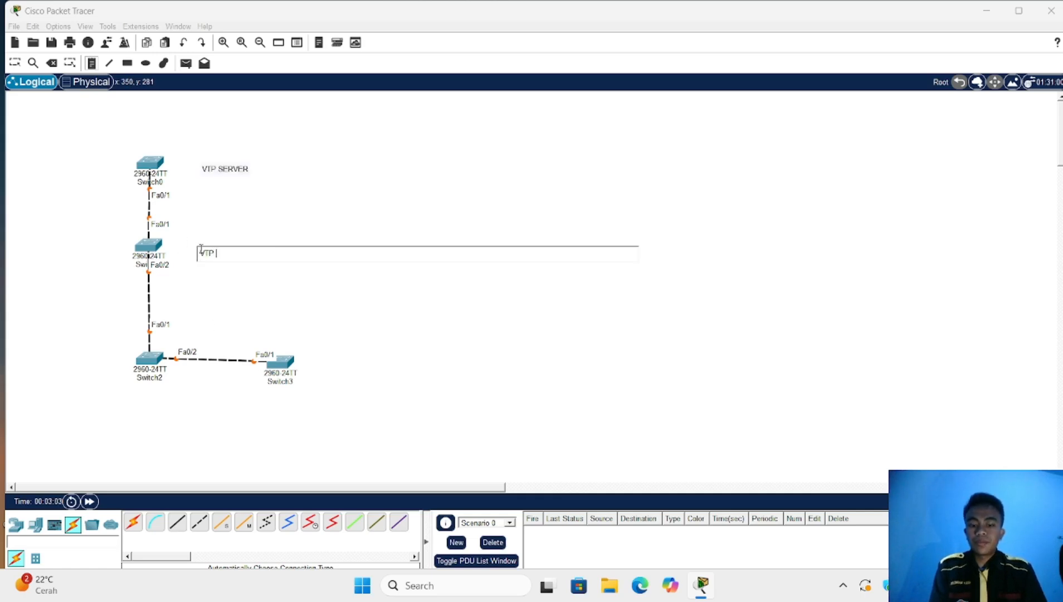
text( TRAN)
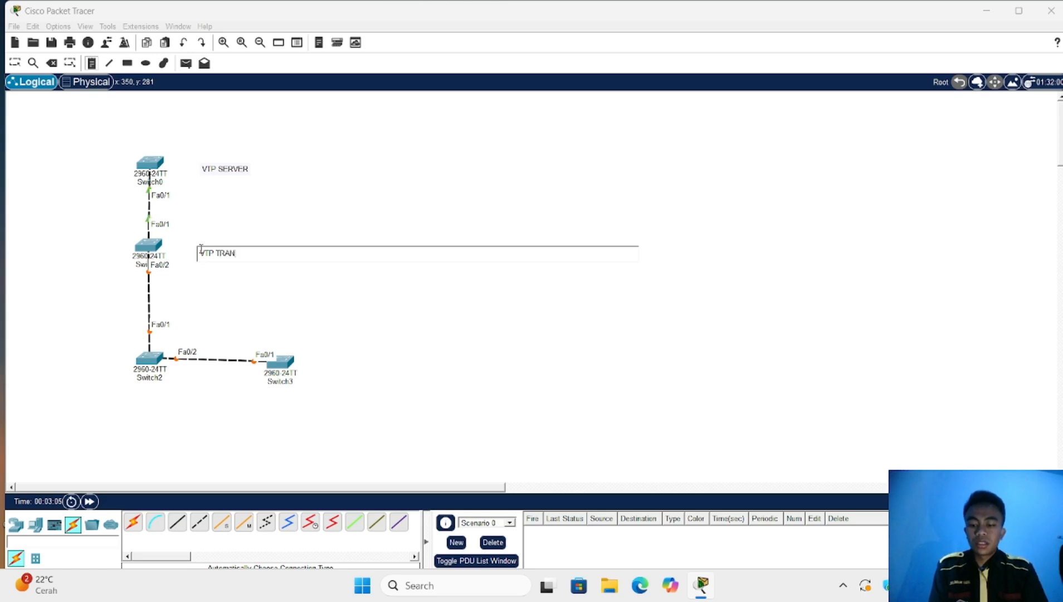
text(SPARENT)
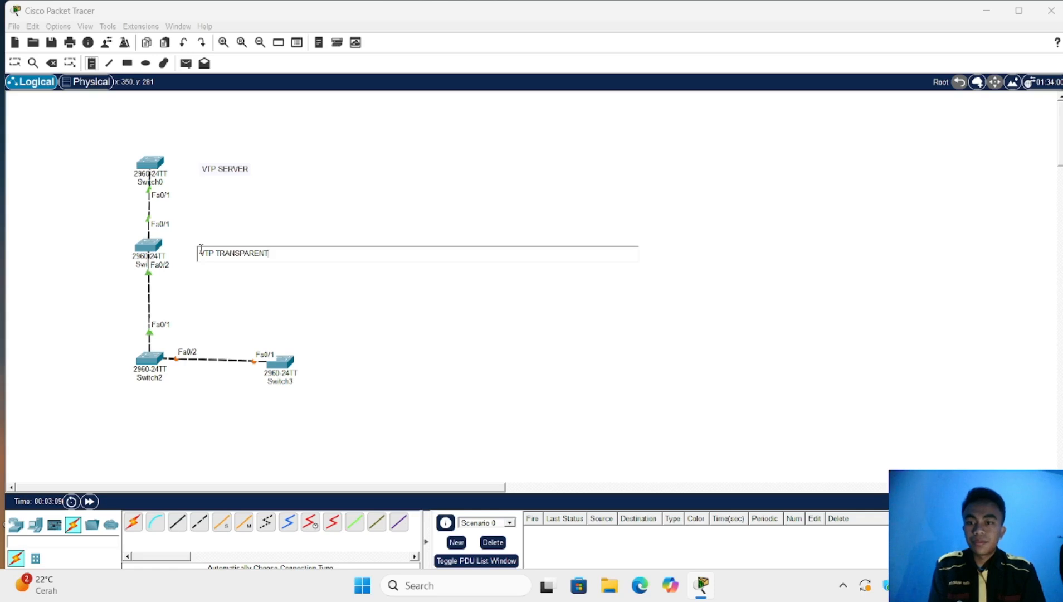
click(195, 317)
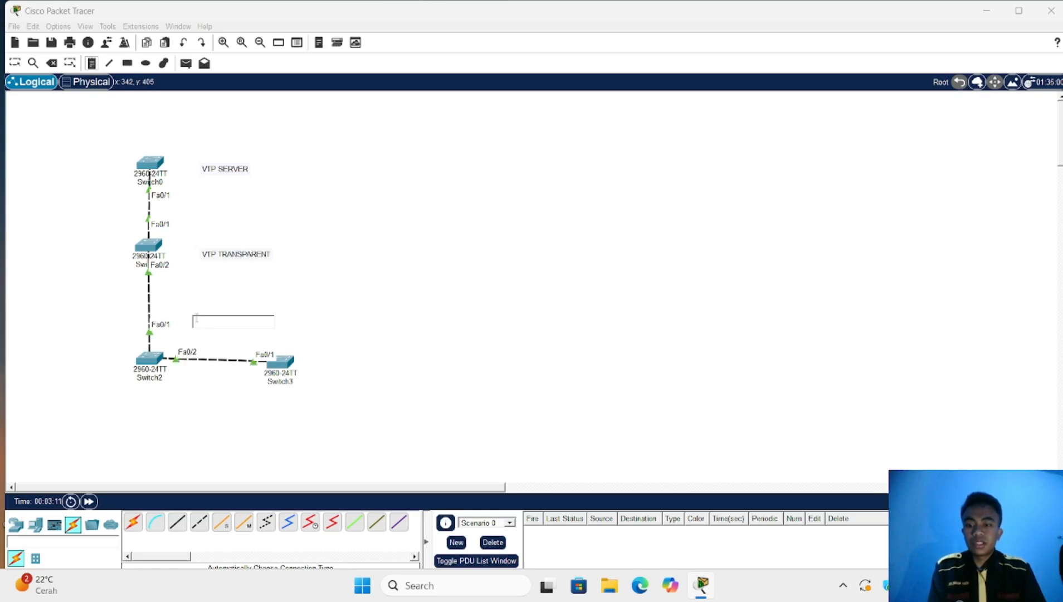
text(VTP CL)
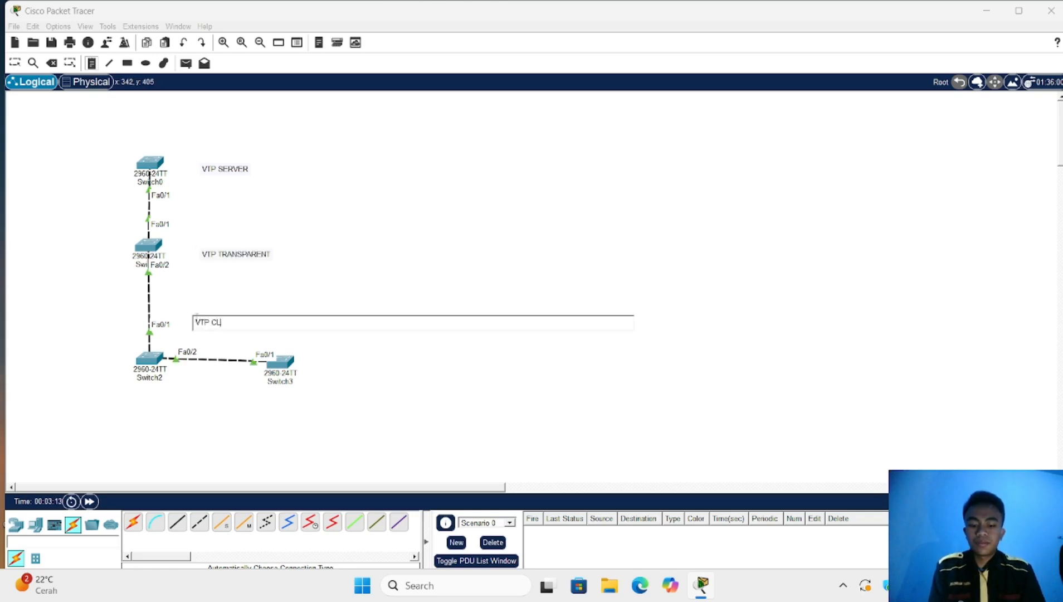
text(IENT)
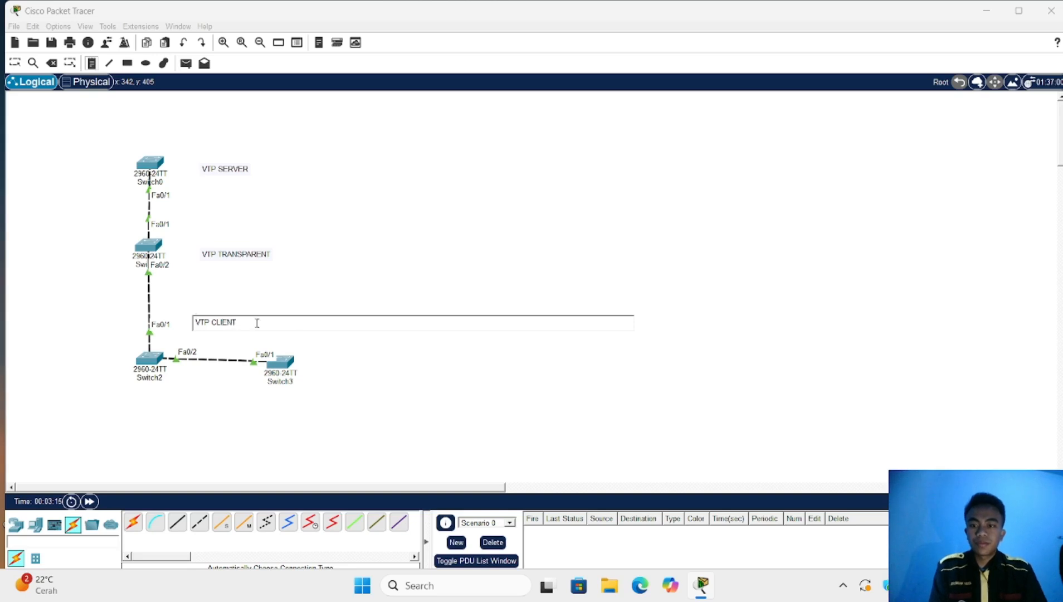
click(311, 335)
text(VT)
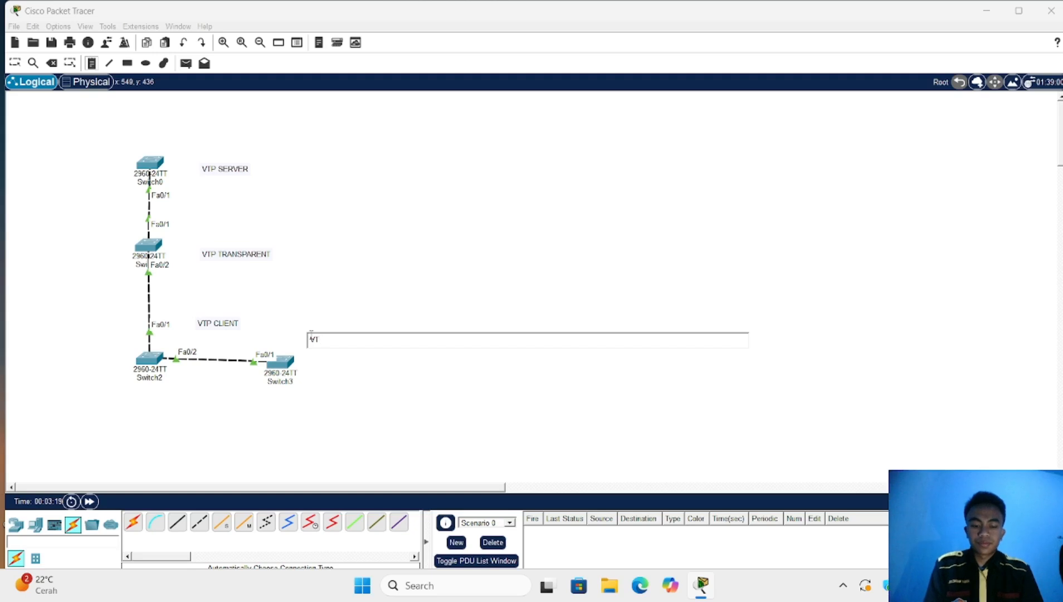
text(P C)
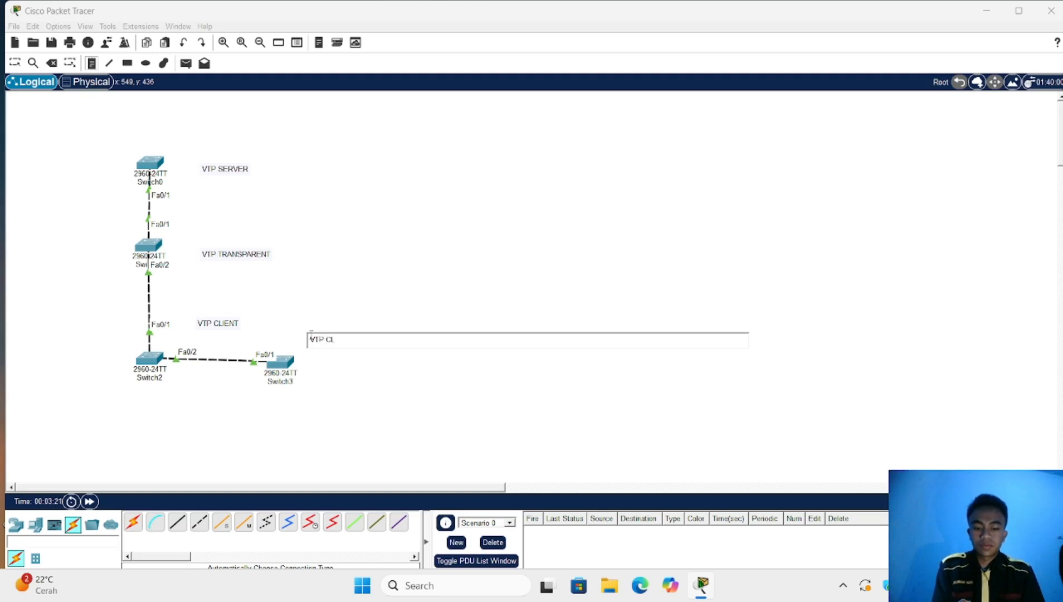
text(LIENT)
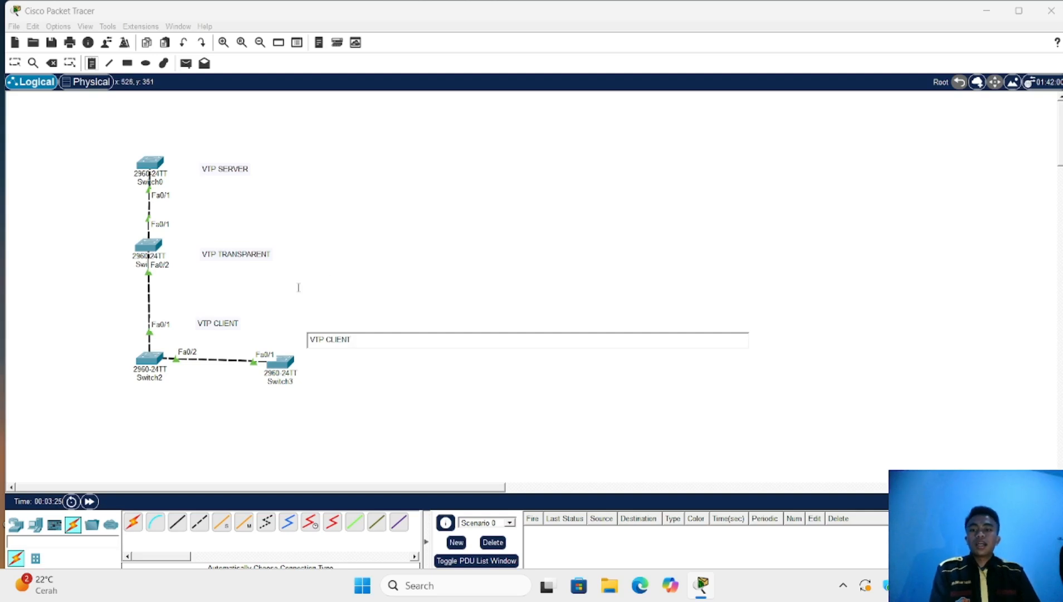
click(21, 64)
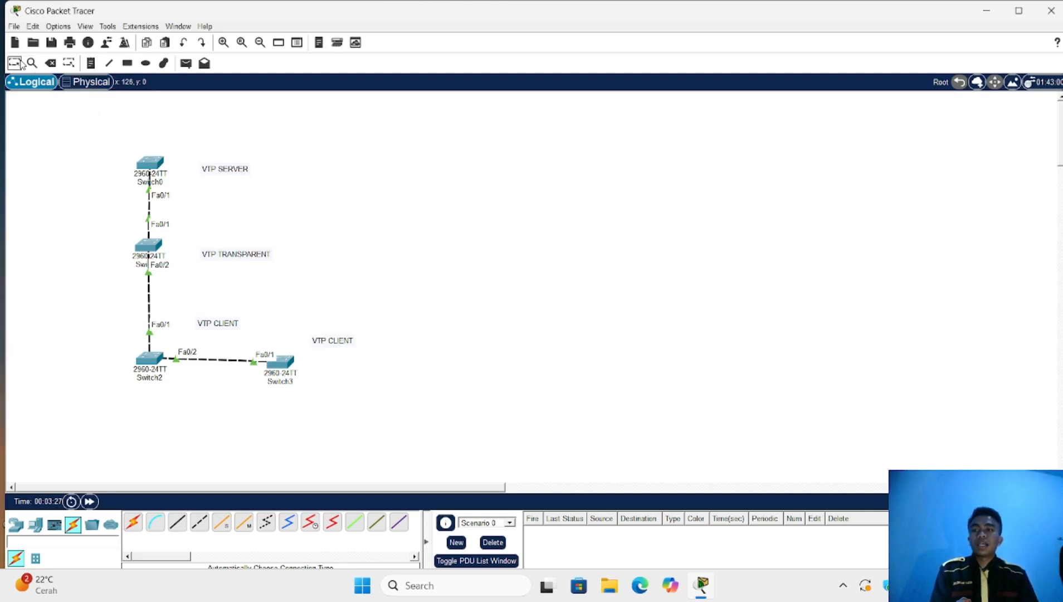
click(157, 166)
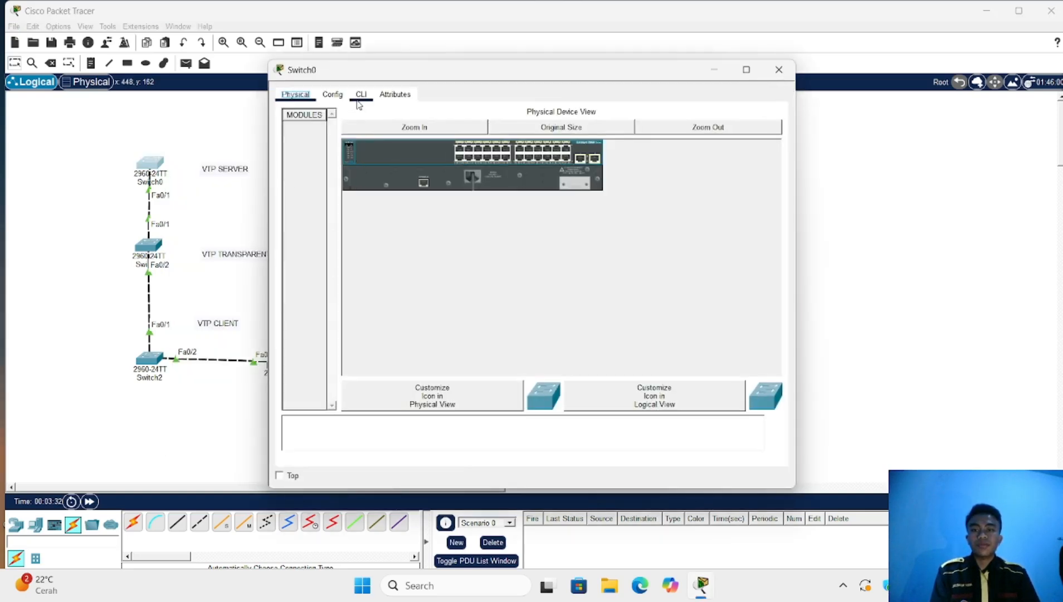
In Switch0's CLI, enter privileged mode with 'ENA' and global configuration with 'co'
click(360, 96)
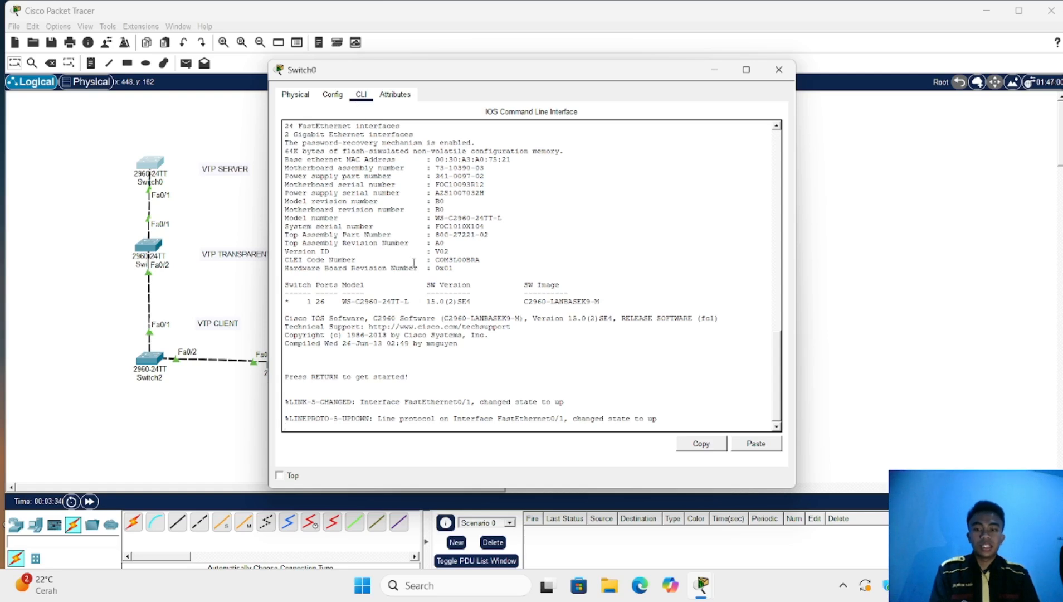
key(Return)
text(ENA)
key(Return)
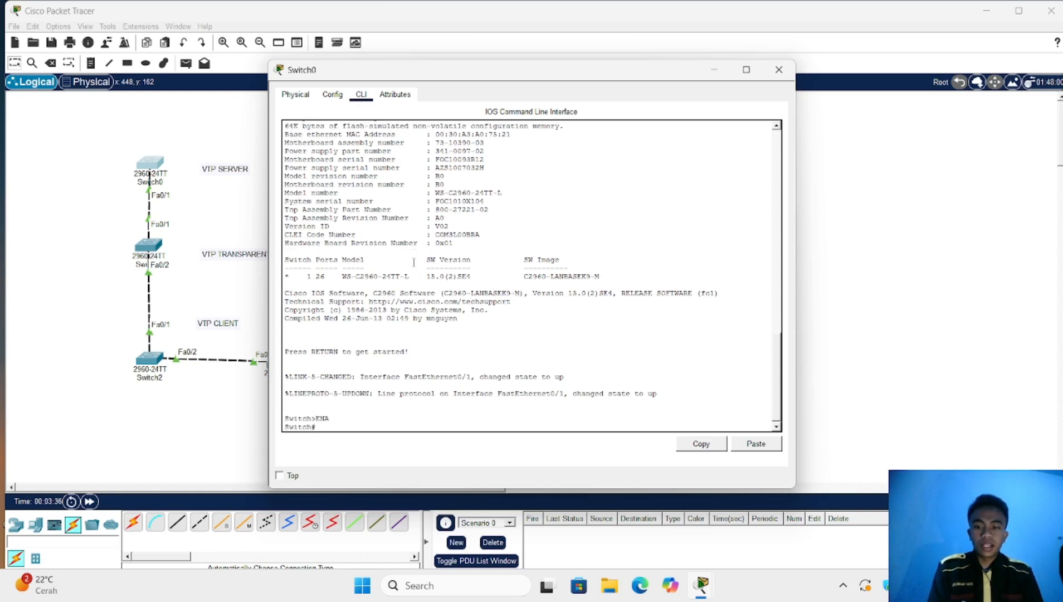
text(conf t)
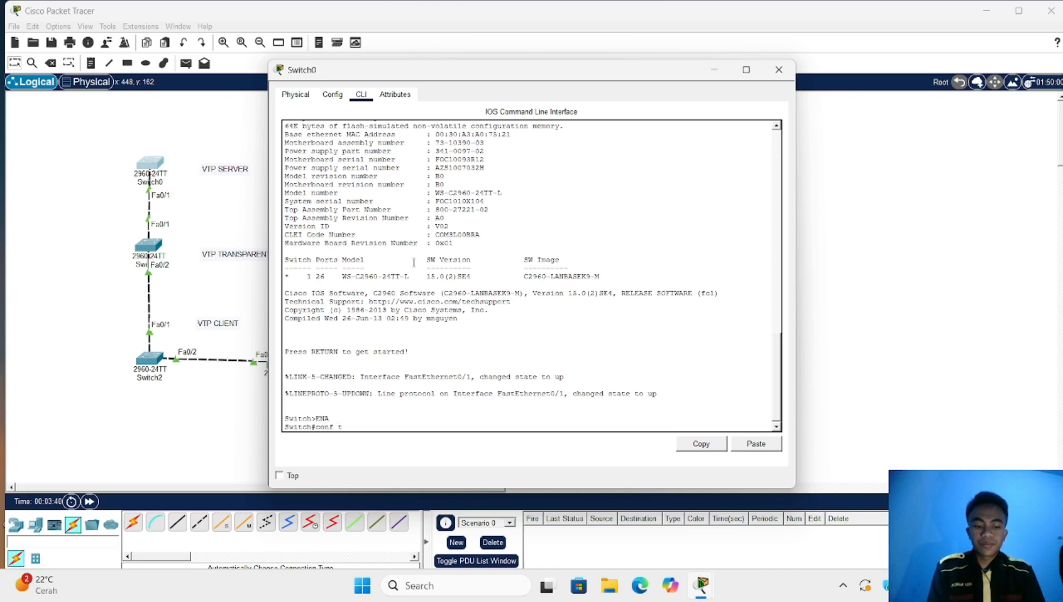
key(Return)
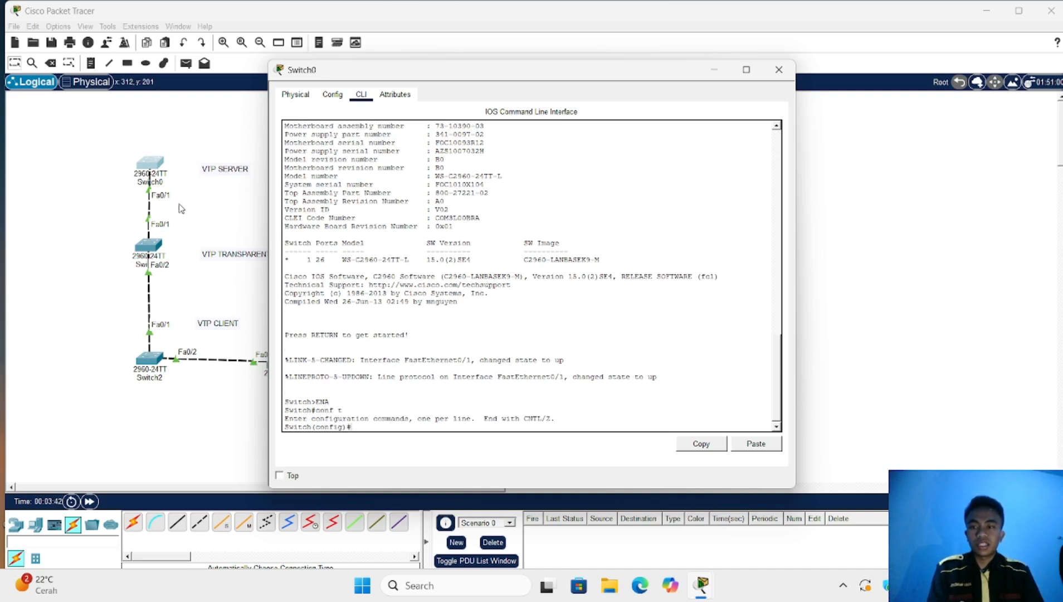
Set Switch0's interface Fa0/1 to trunk mode with 'sw mo tr'
text(int)
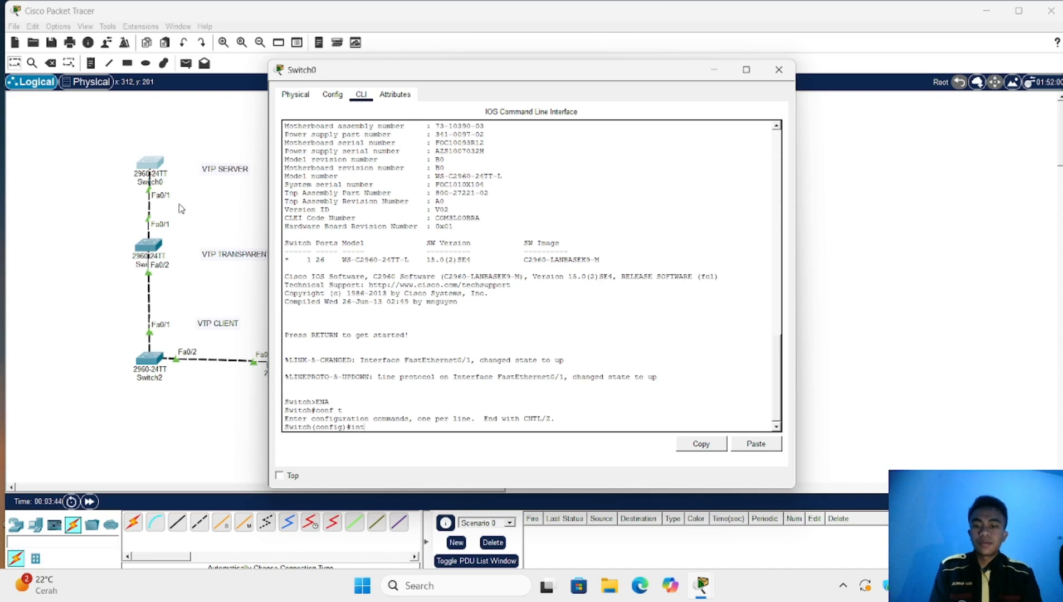
text( fa0/)
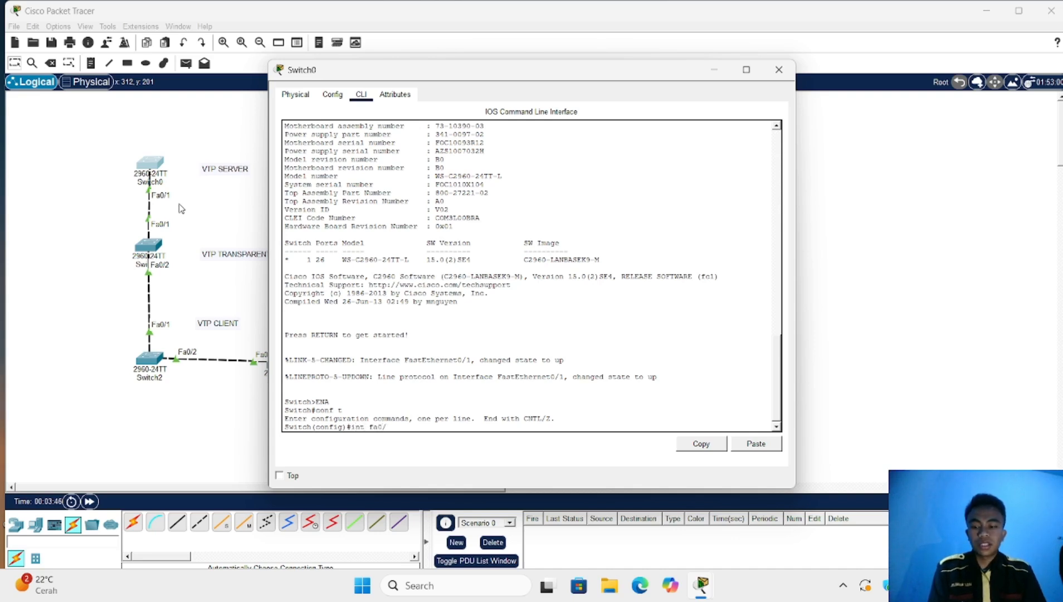
text(0)
key(BackSpace)
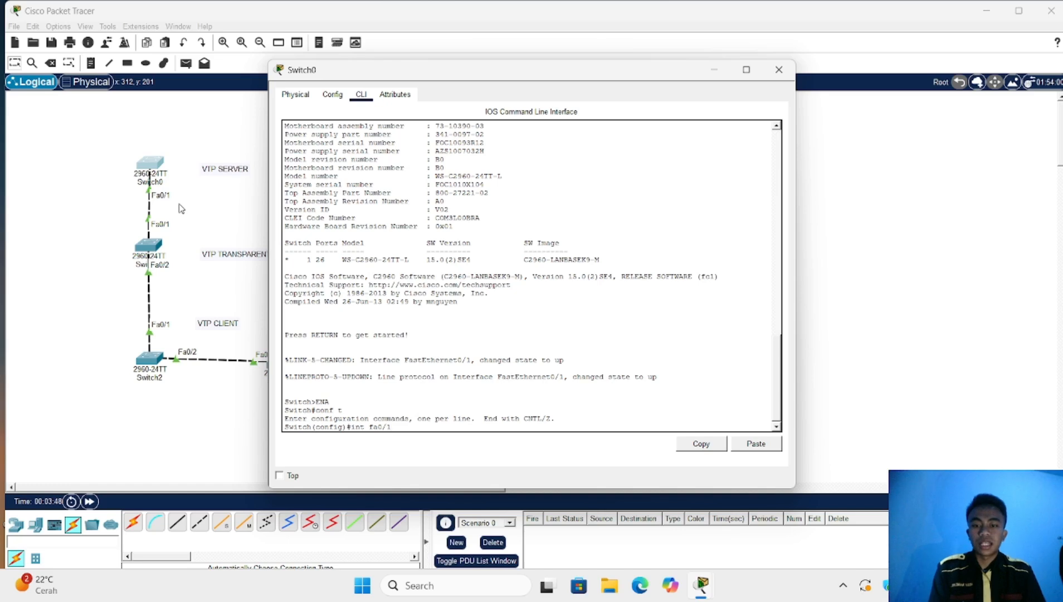
text(1)
key(Return)
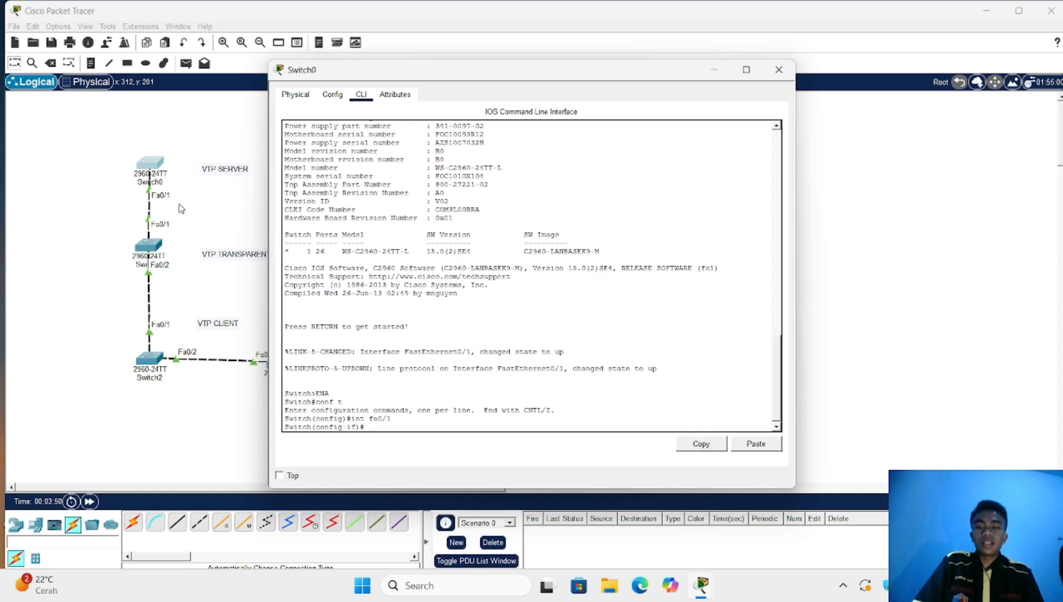
text(sw)
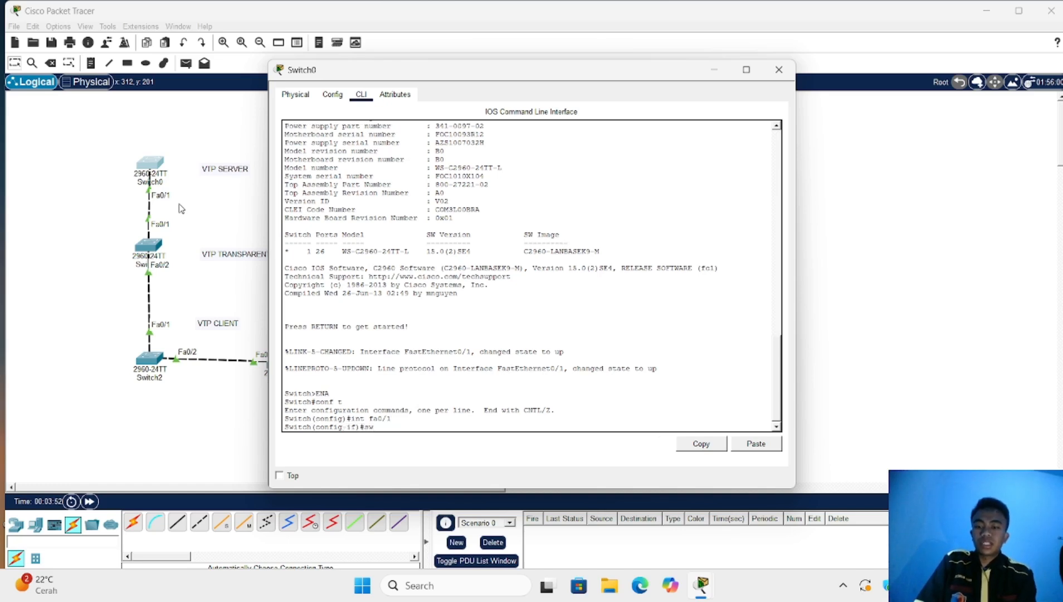
text( mo)
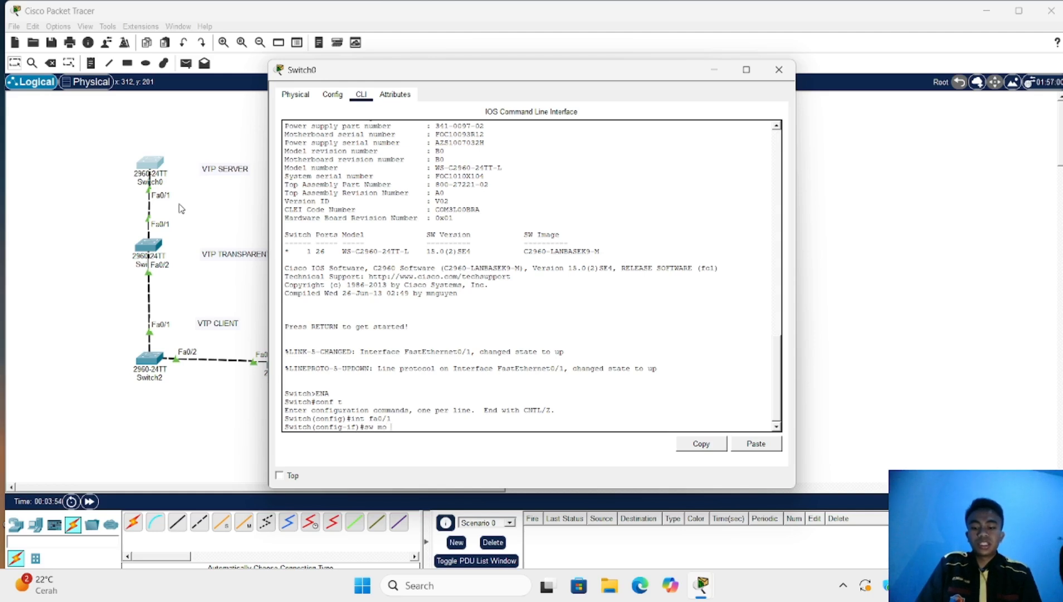
text( tr)
key(Return)
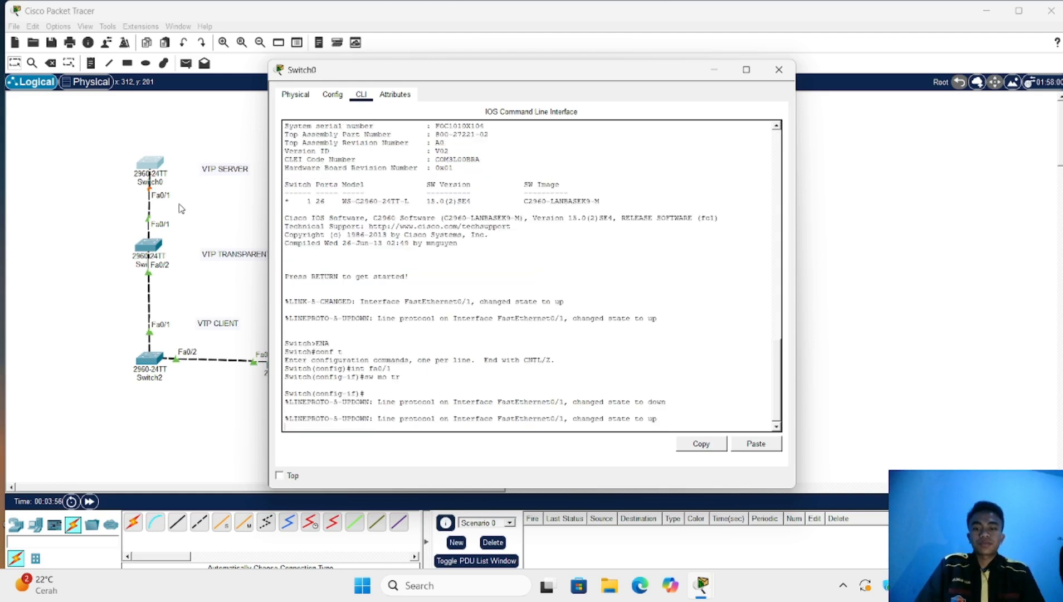
key(Return)
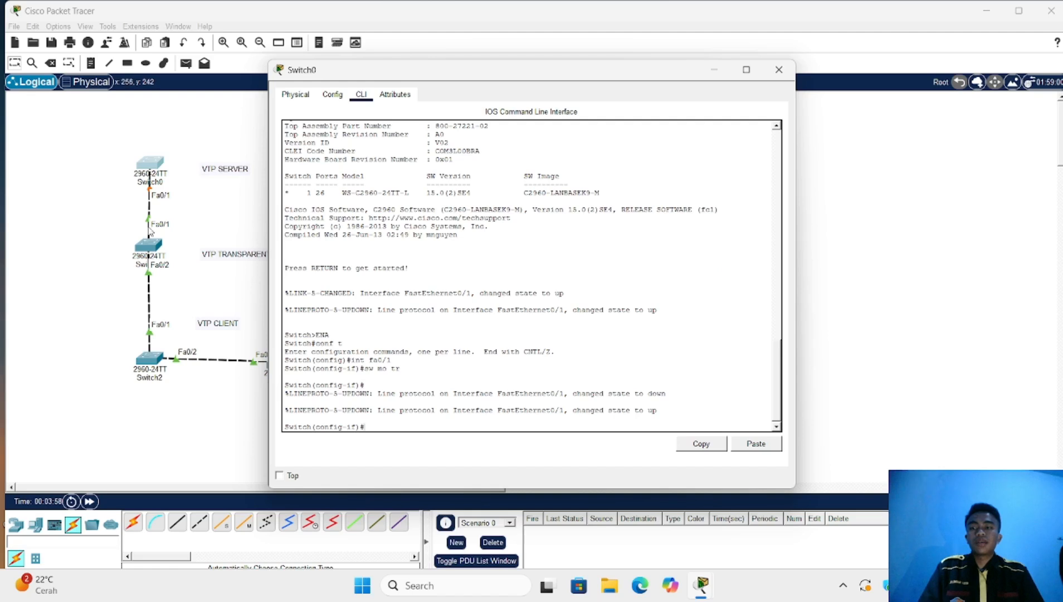
click(155, 244)
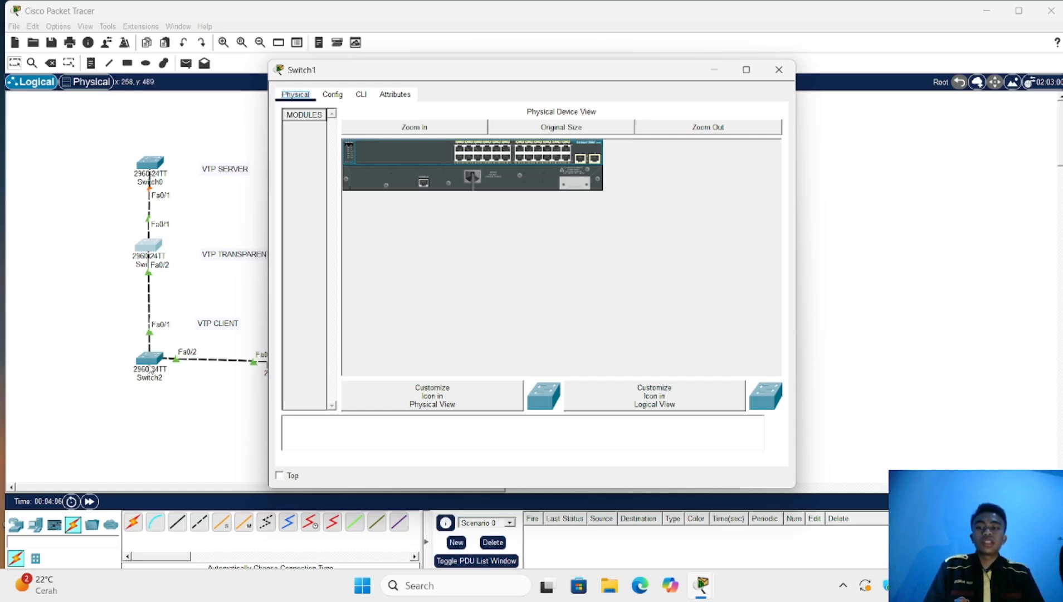
On Switch1, run 'ena' and 'conf t', then set the Fa0/1-2 port range to trunk mode
click(361, 94)
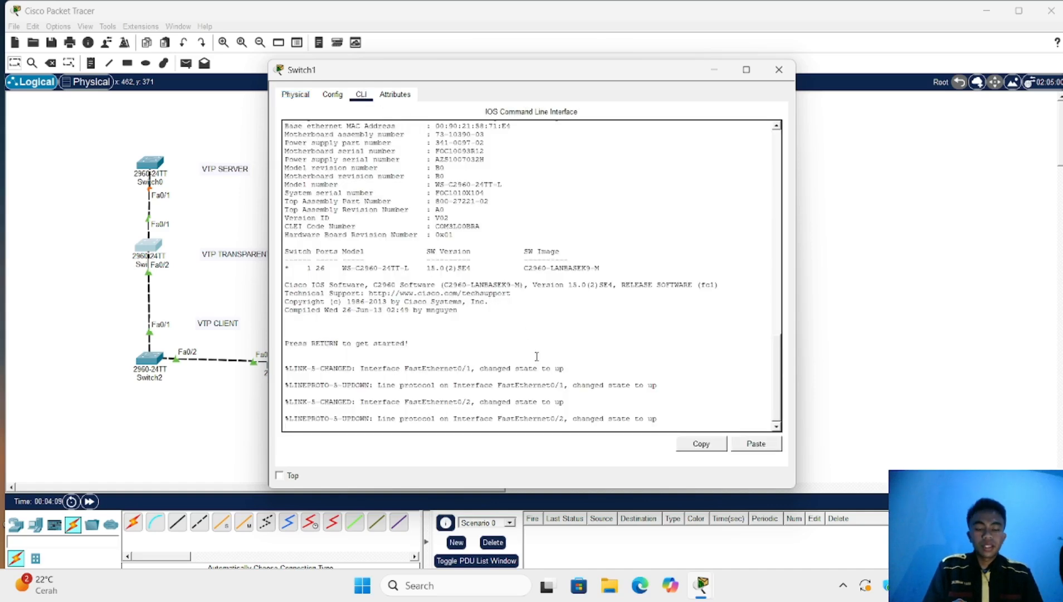
key(Return)
text(ena)
key(Return)
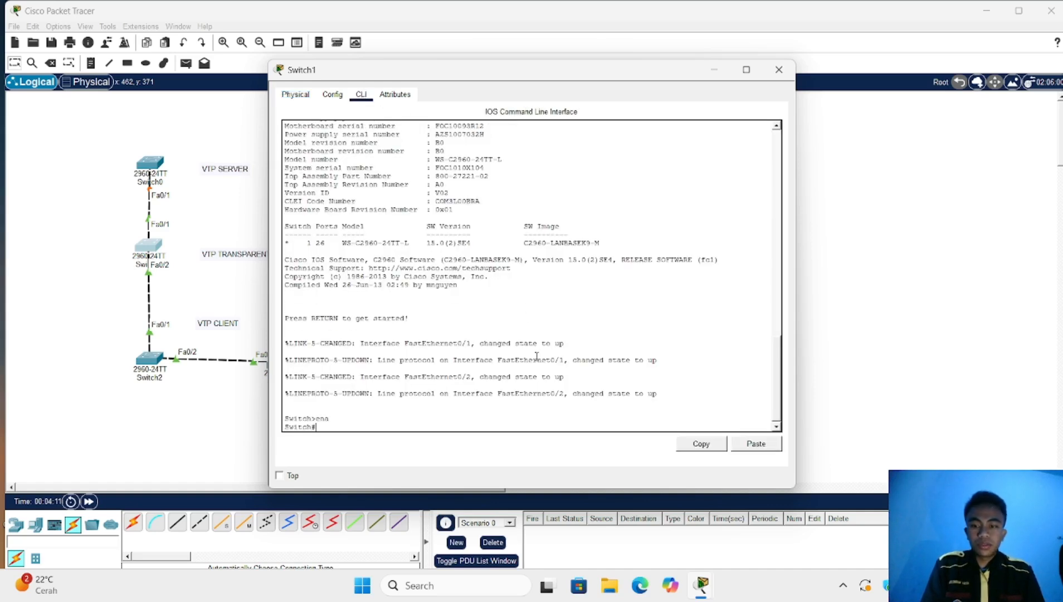
text(conf)
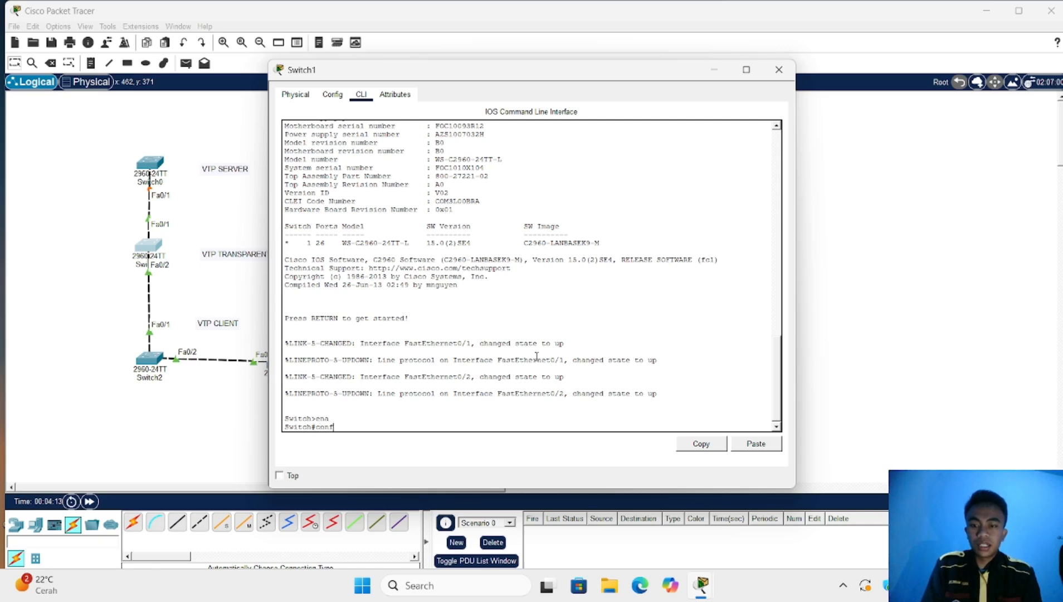
text( t)
key(Return)
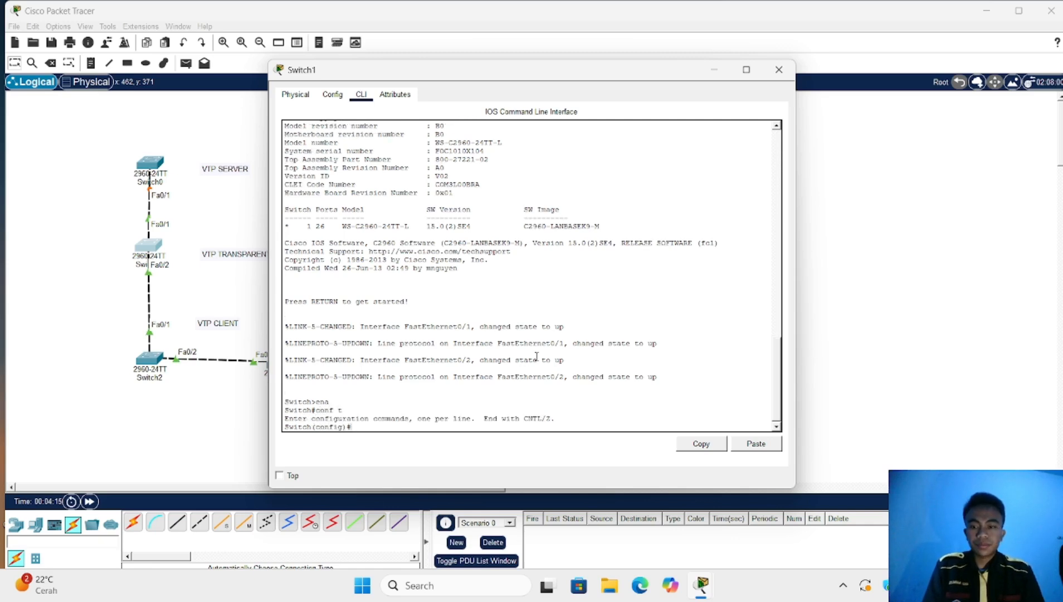
text(int )
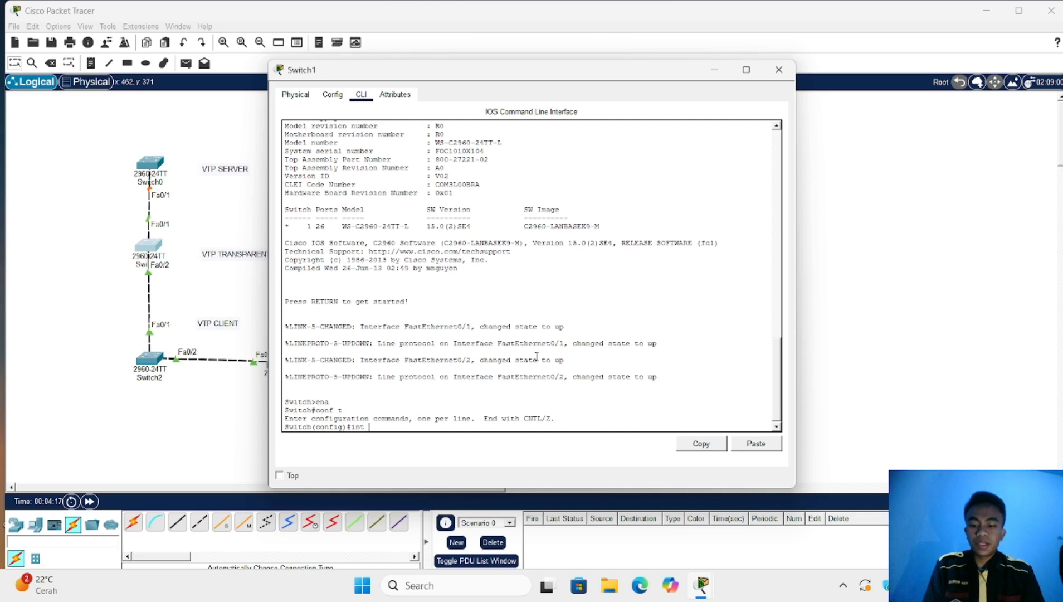
text(fa fa0)
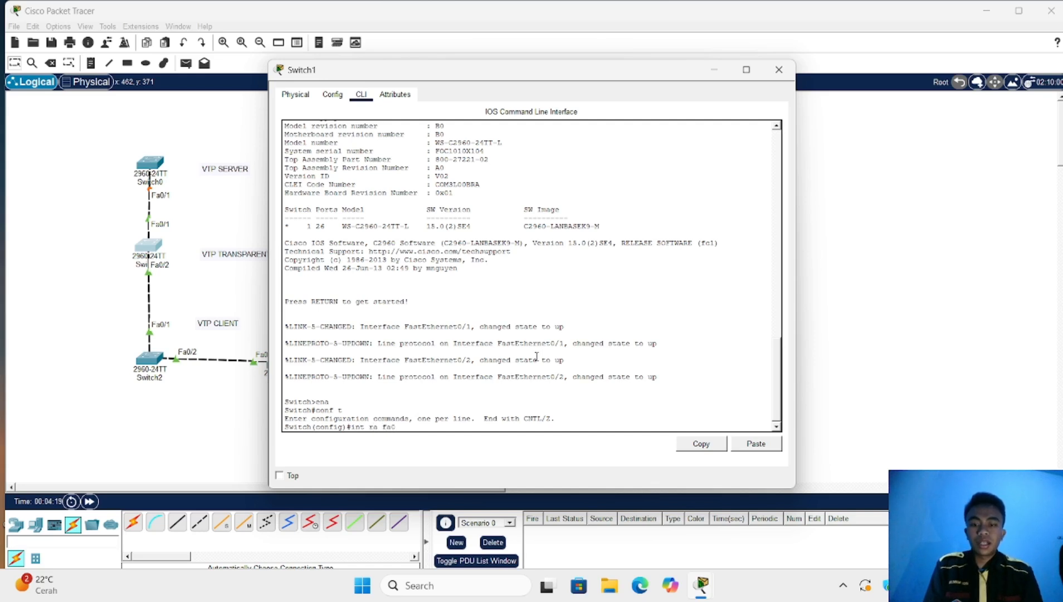
text(/1)
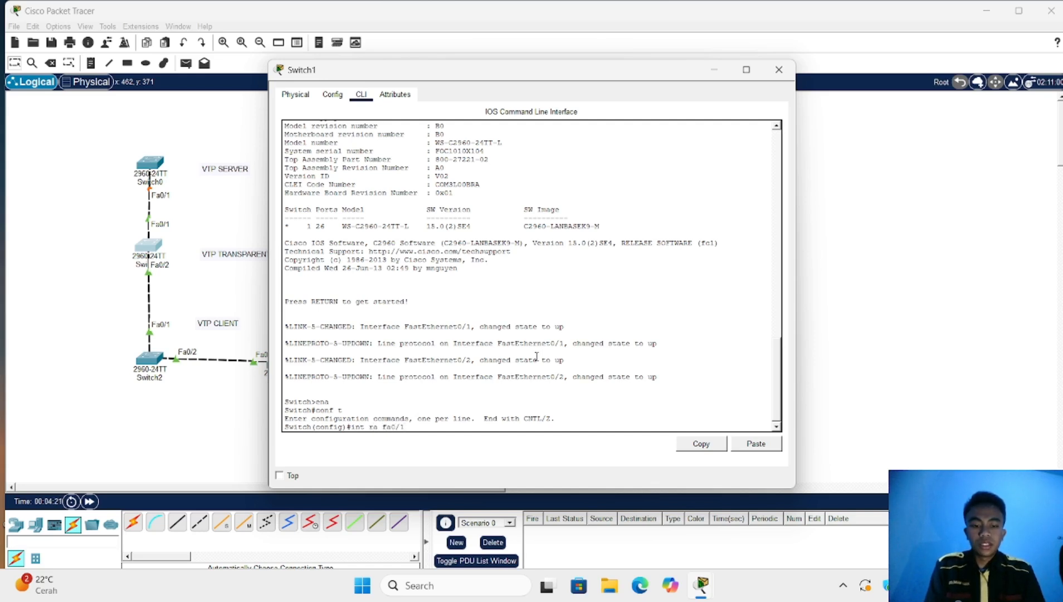
text(-2)
key(Return)
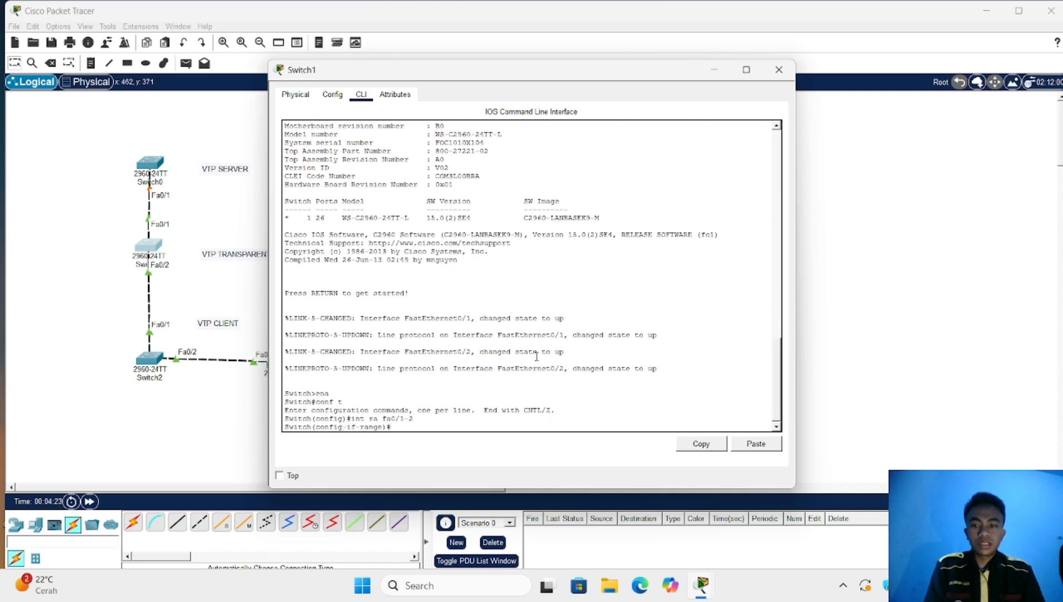
text(sw mo t)
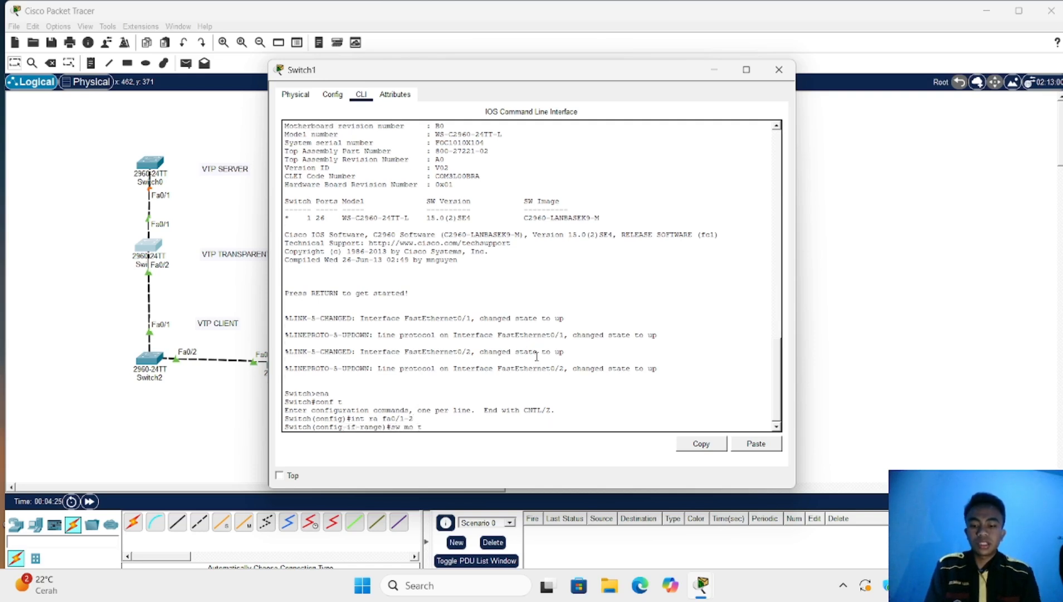
text(r)
key(Return)
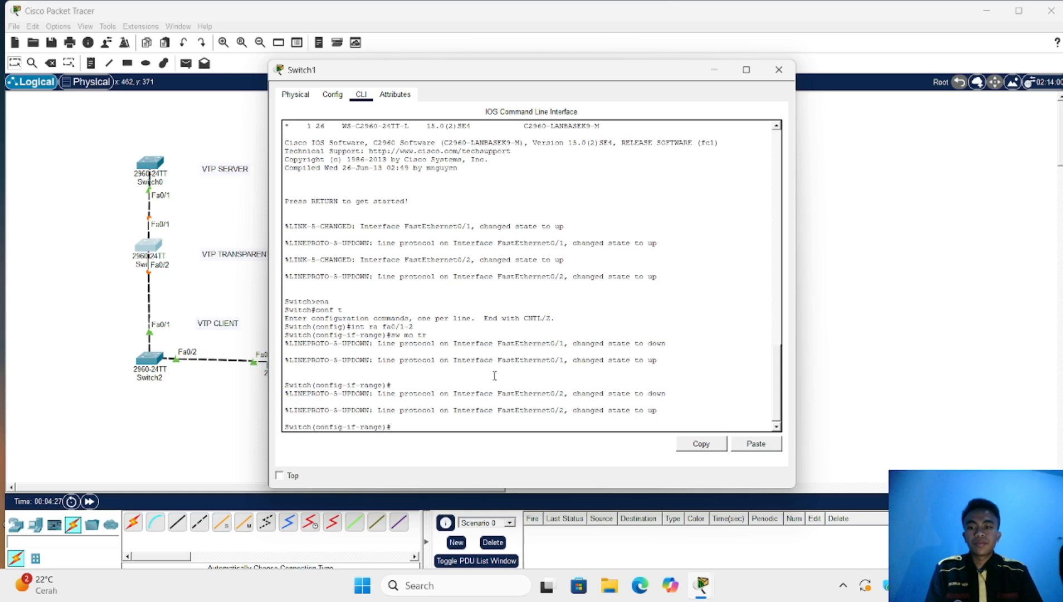
click(148, 362)
On Switch2, set ports Fa0/1-2 to trunk with 'int ra fa0/1-2' and 'sw mo tr', then close its window
click(149, 362)
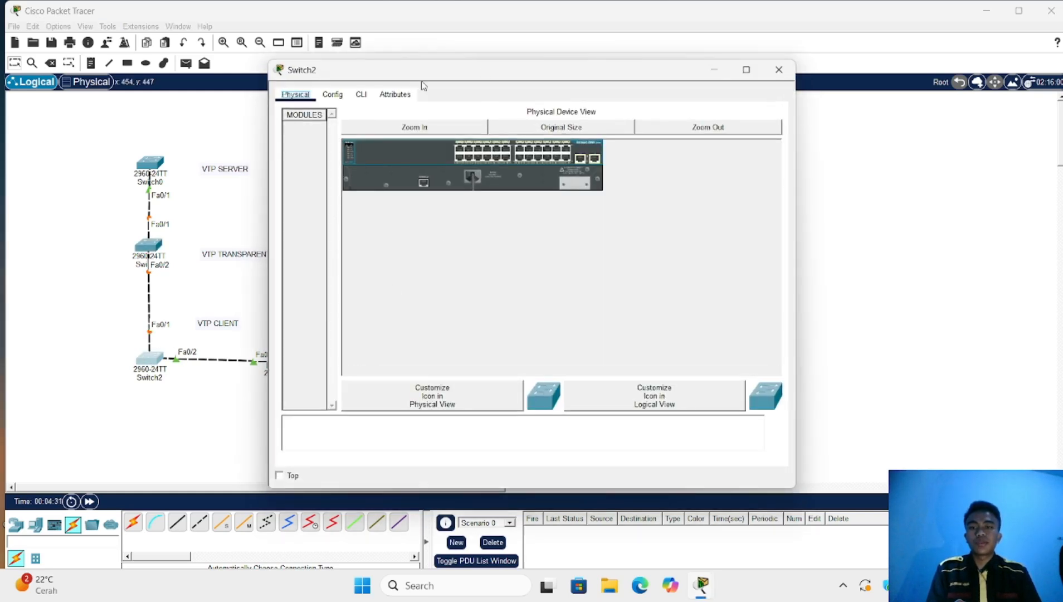
click(361, 94)
key(Return)
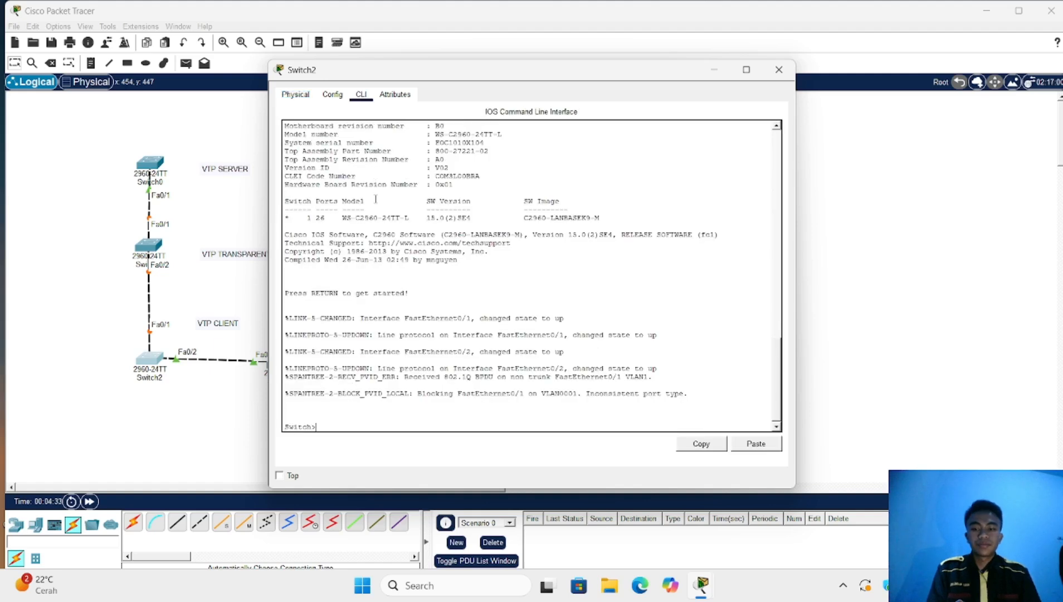
text(ena)
key(Return)
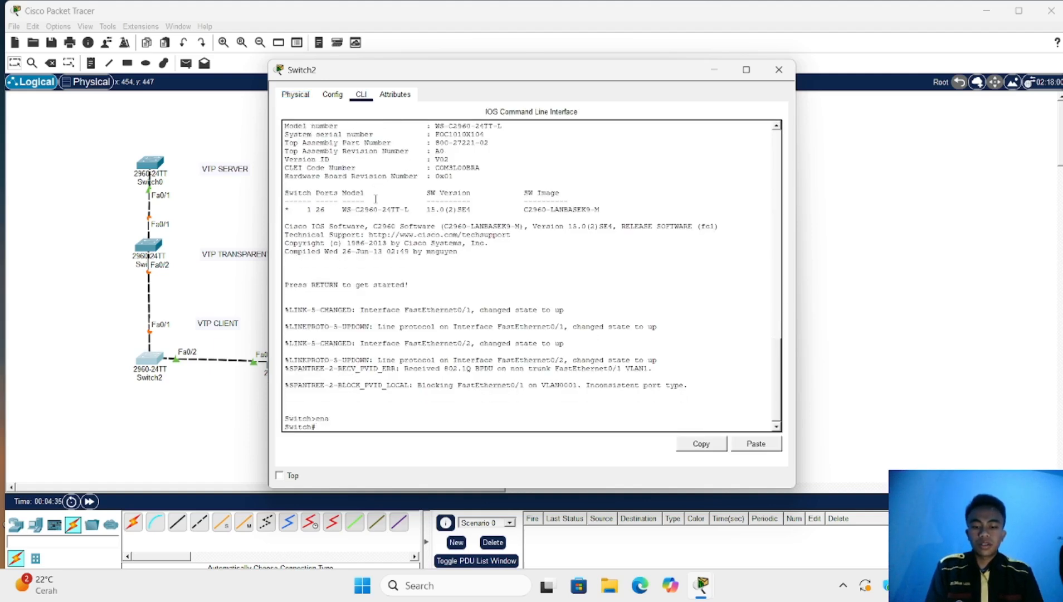
text(conf)
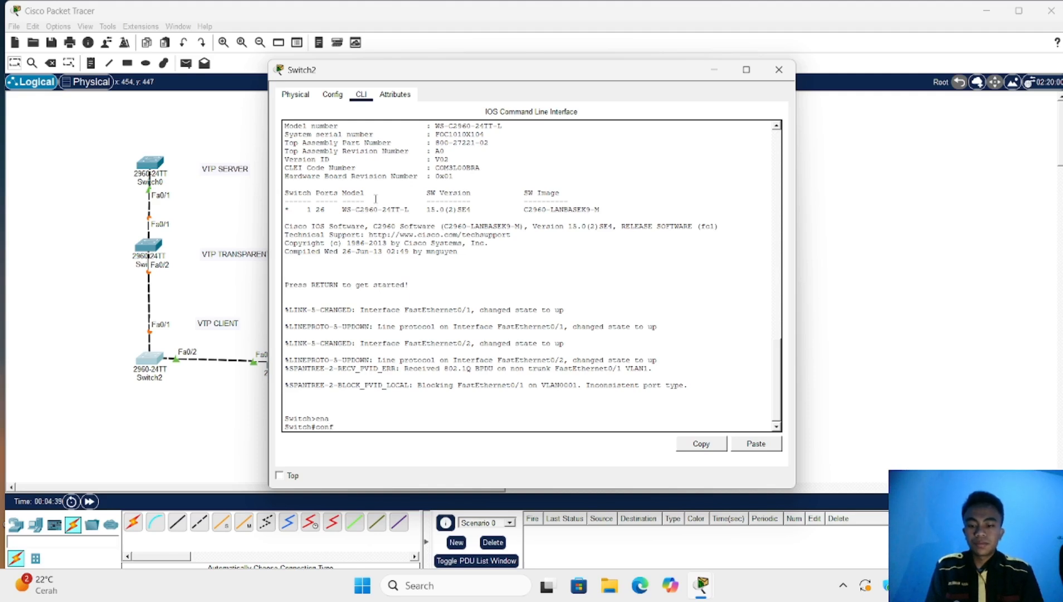
text( t)
key(Return)
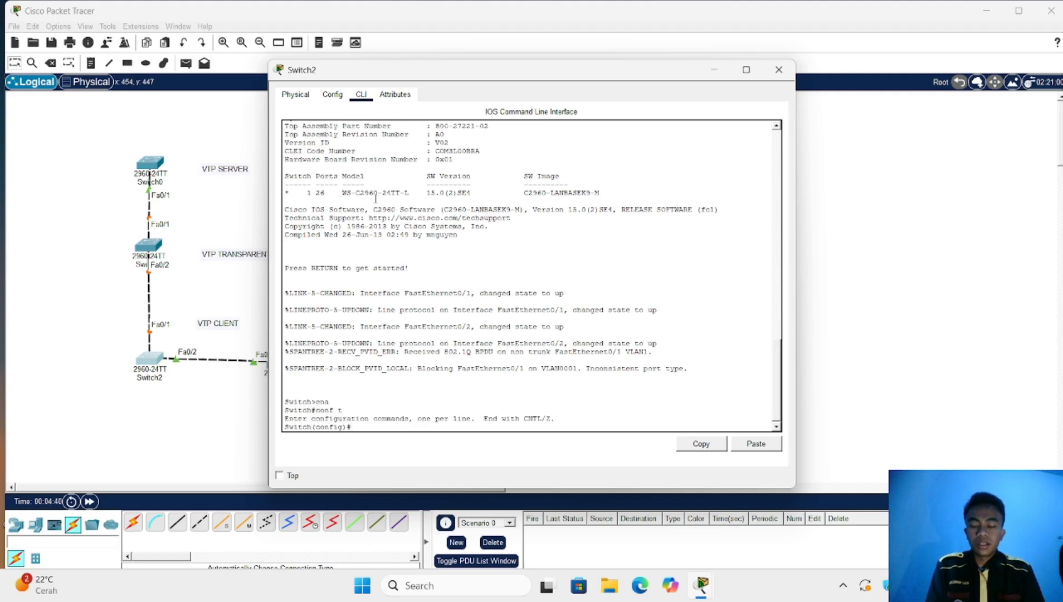
text(int r)
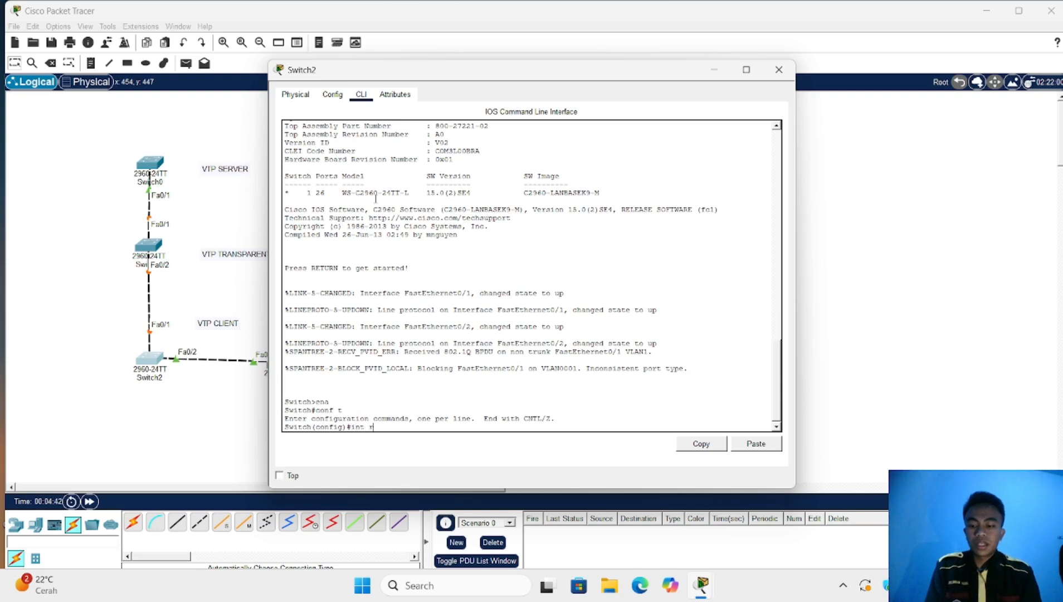
text(a fa0/)
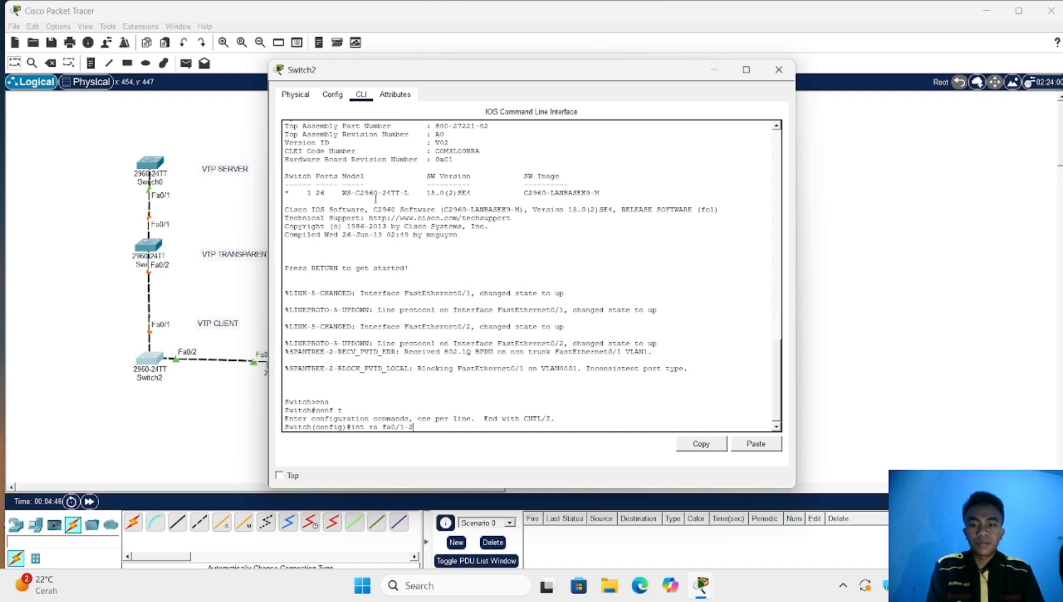
text(1-2)
key(Return)
text(sw mo)
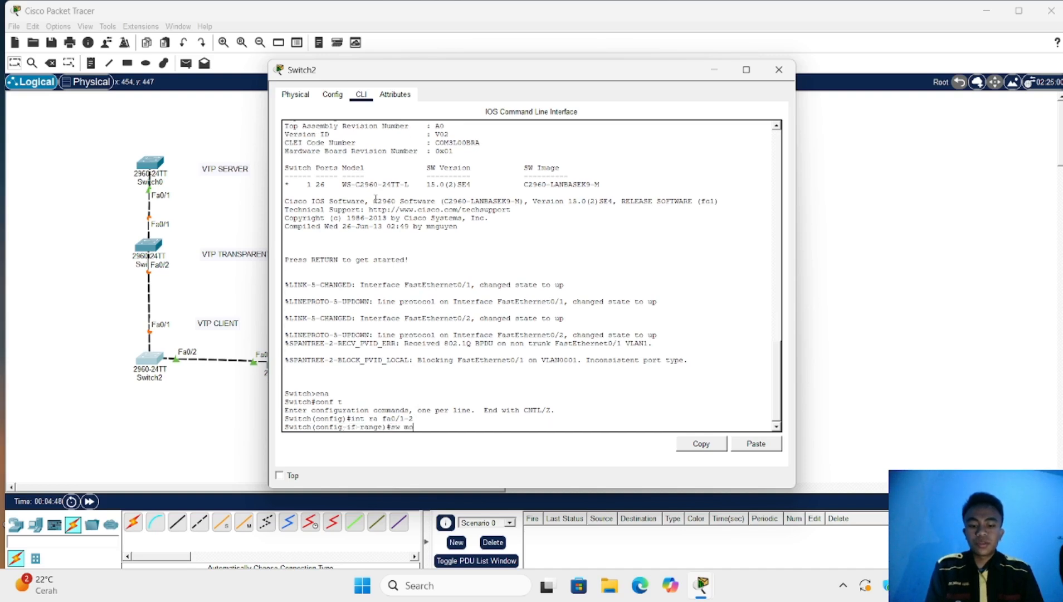
text( tr)
key(Return)
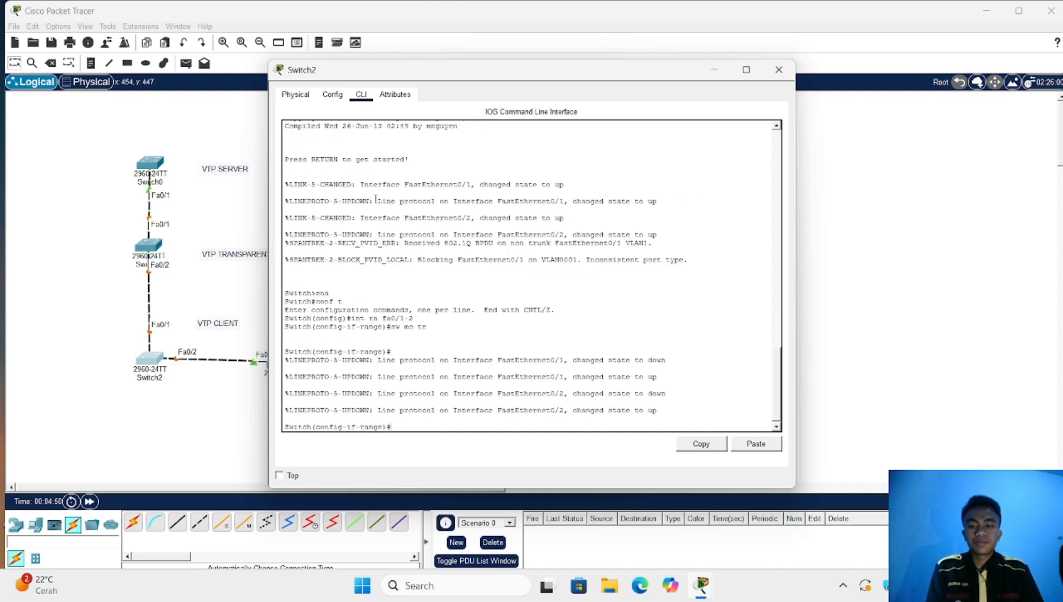
click(232, 403)
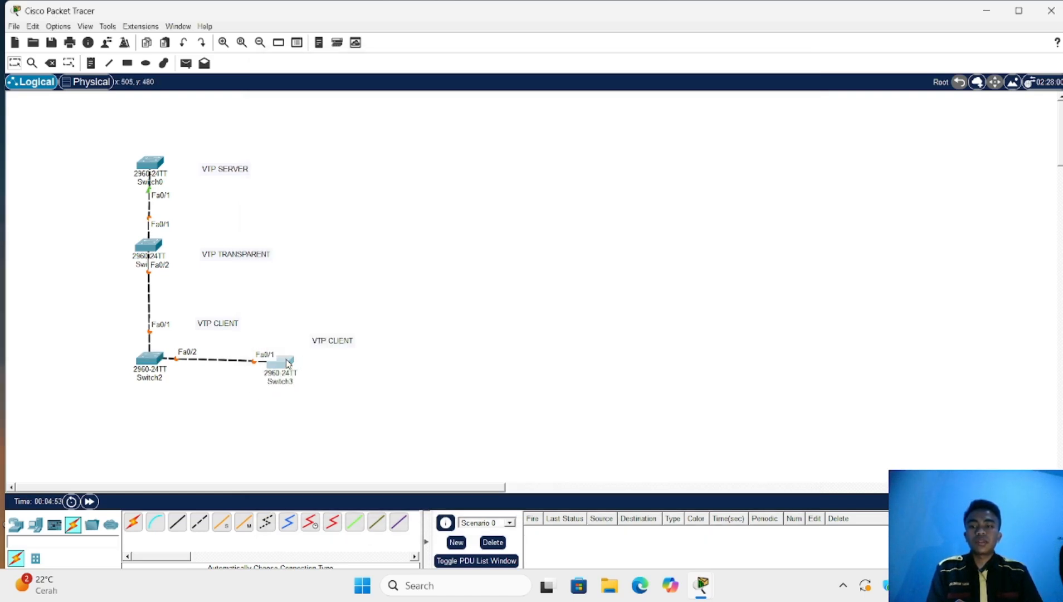
On Switch3, enter global configuration and set FastEthernet0/1 to trunk mode with 'sw mo tr'
click(288, 363)
click(363, 94)
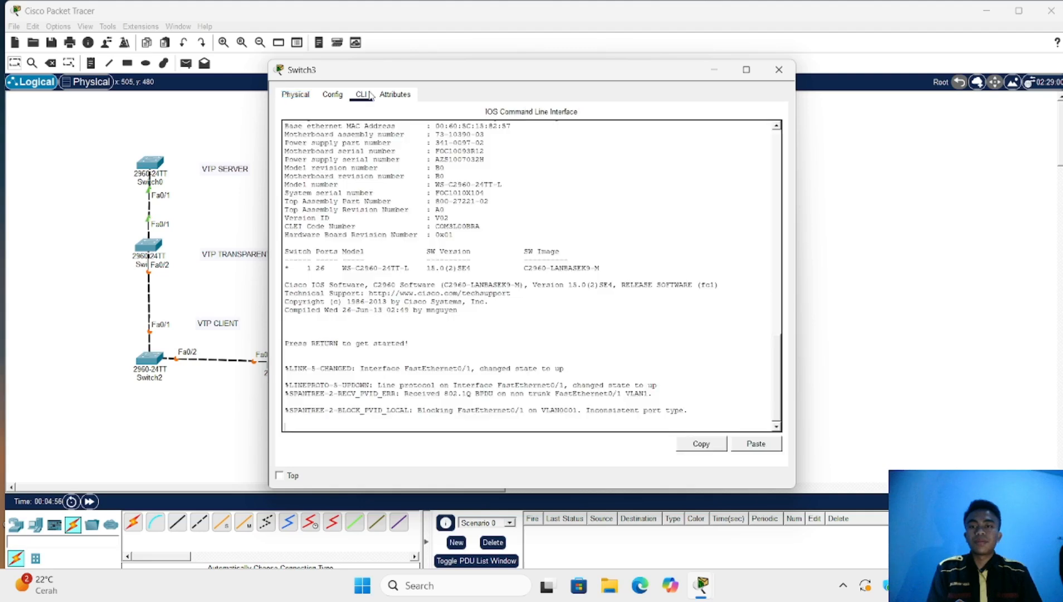
key(Return)
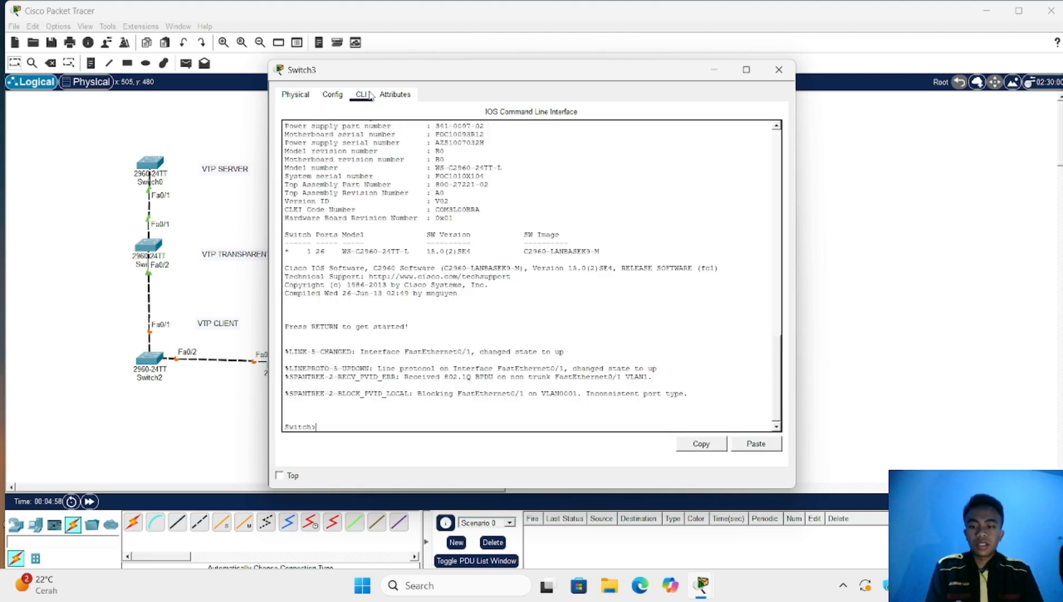
text(ena)
key(Return)
text(co)
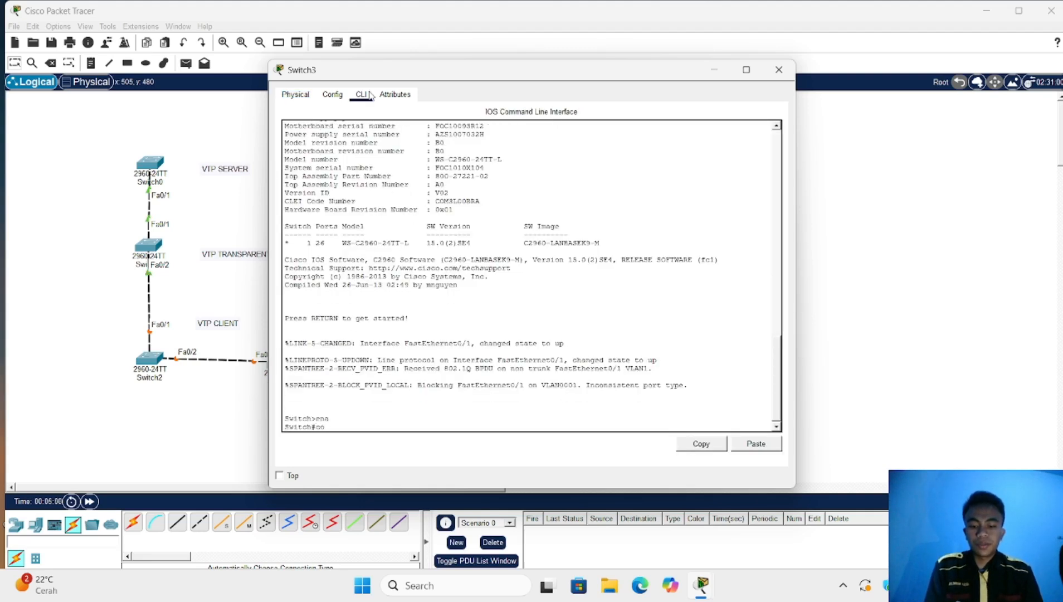
text(nf t)
key(Return)
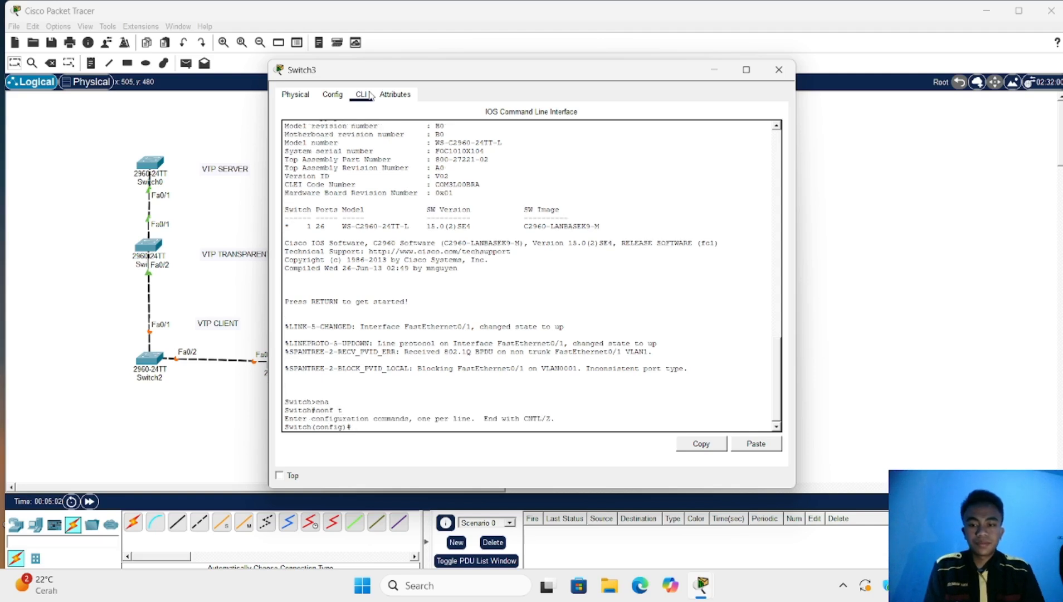
text(int)
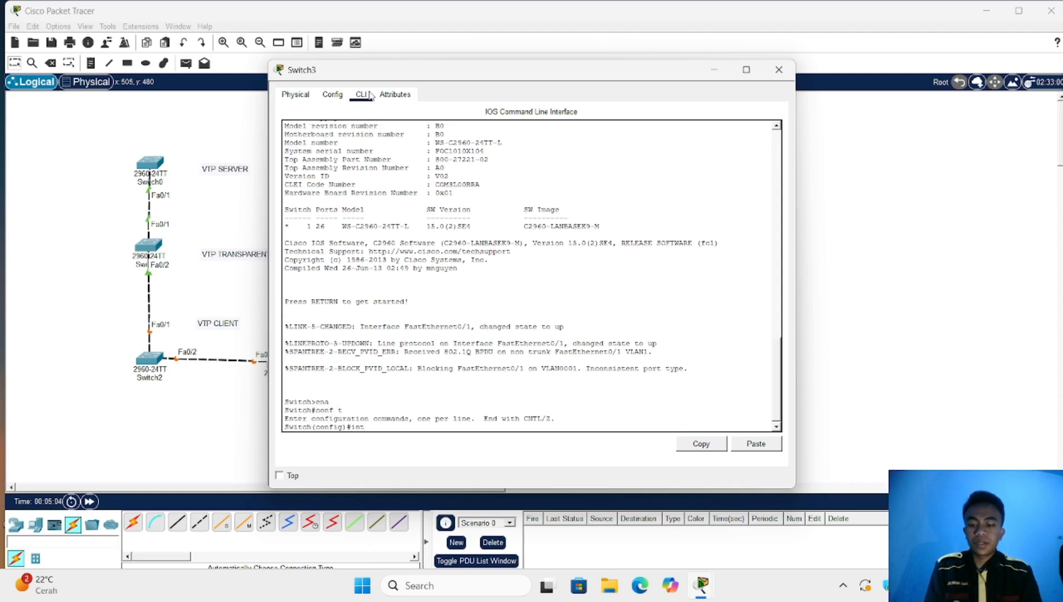
text( fa0/1)
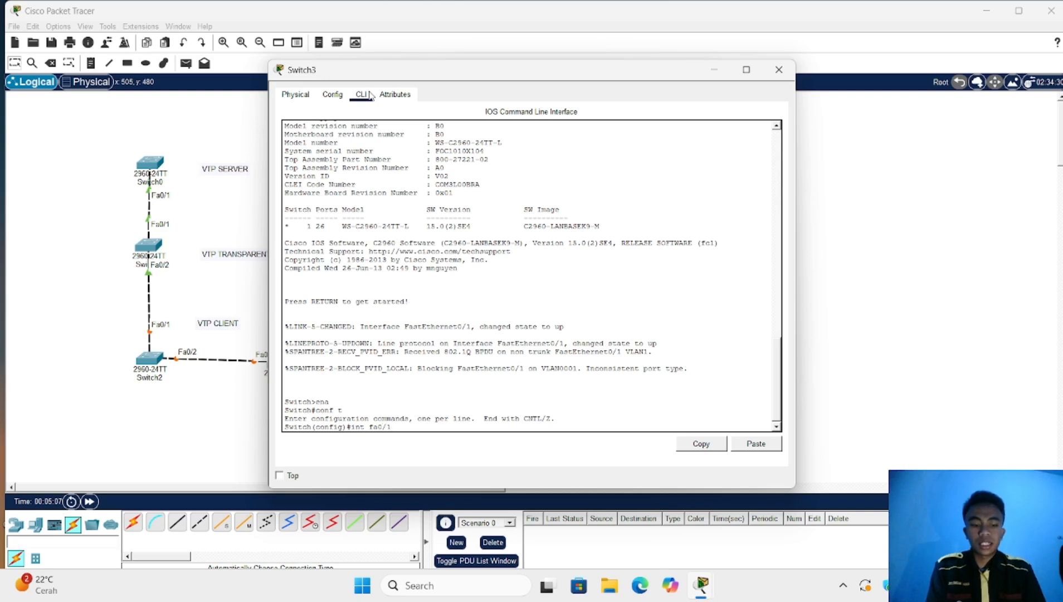
key(Return)
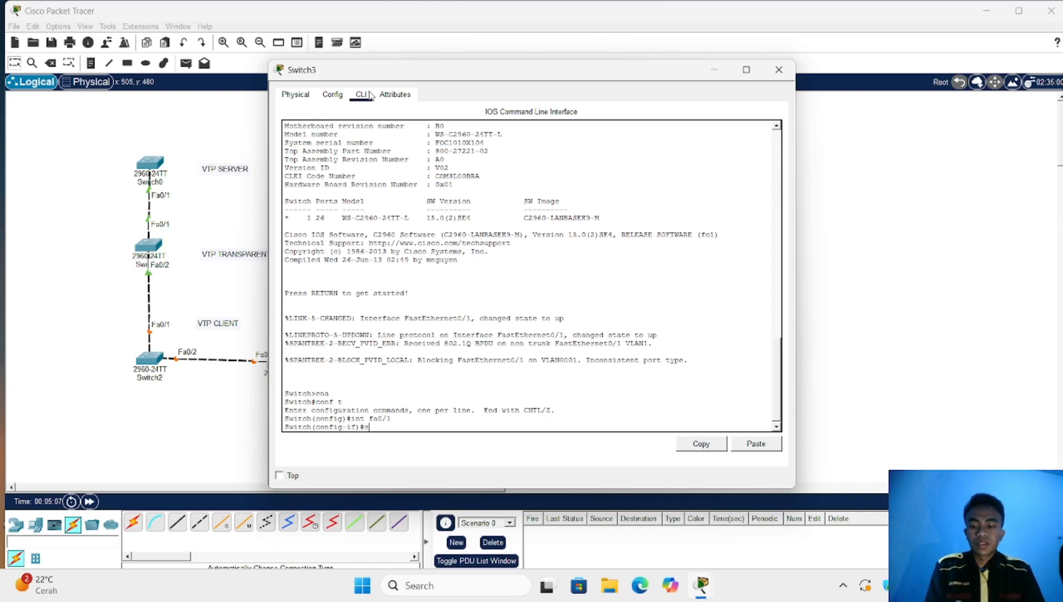
text(sw mo tr)
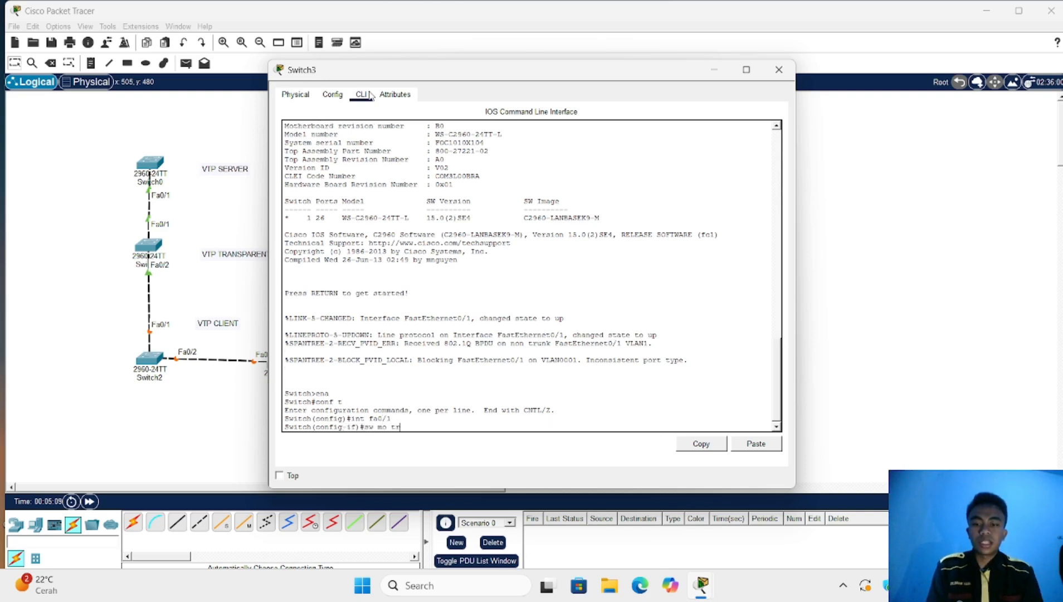
key(Return)
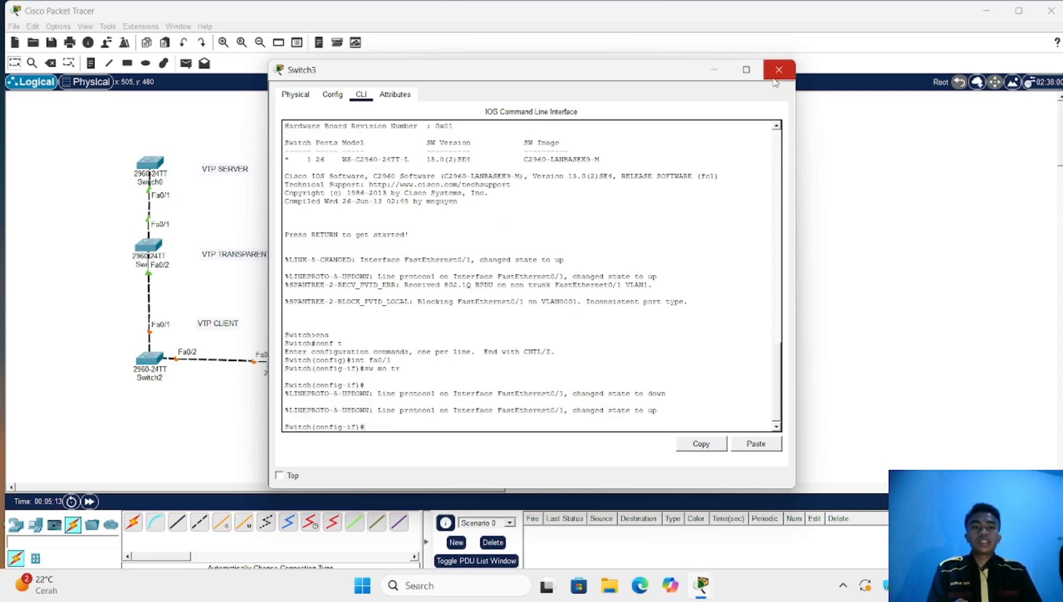
Close Switch3's window and bring up Switch0's command line
click(791, 66)
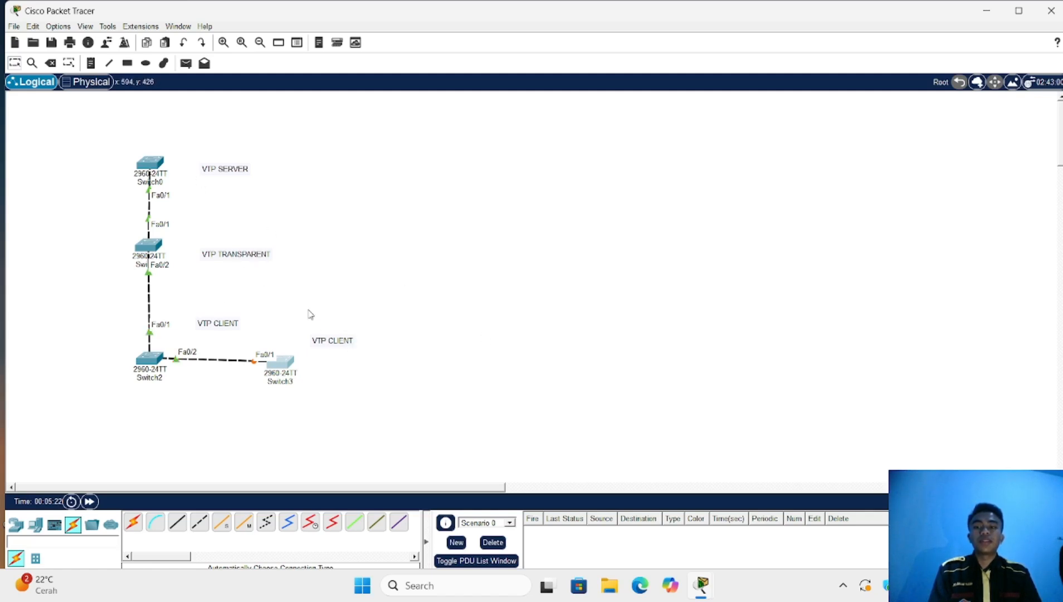
click(154, 163)
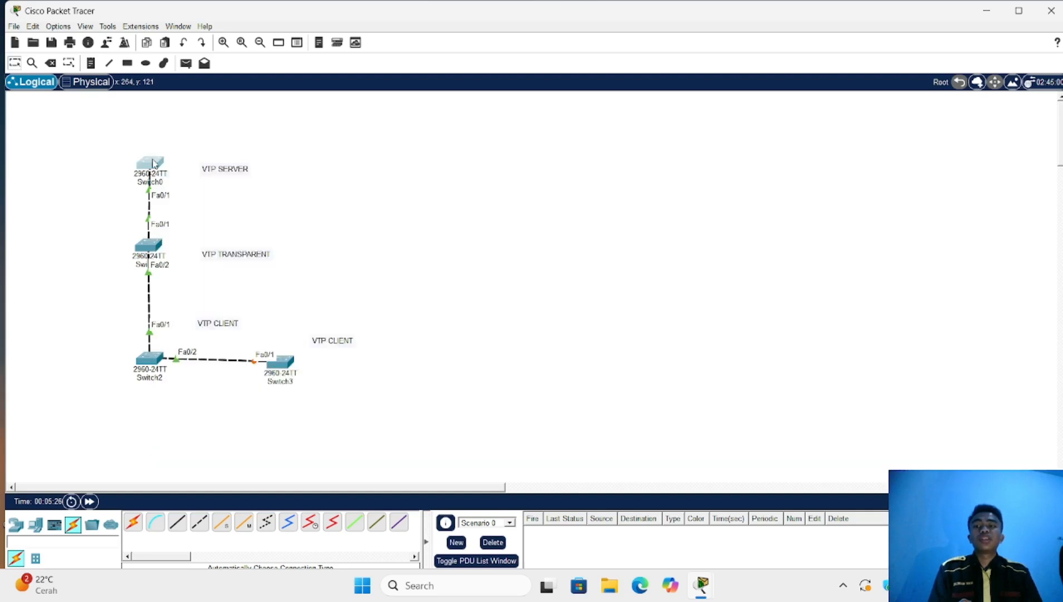
Exit interface configuration and set Switch0's VTP mode to server
text(e)
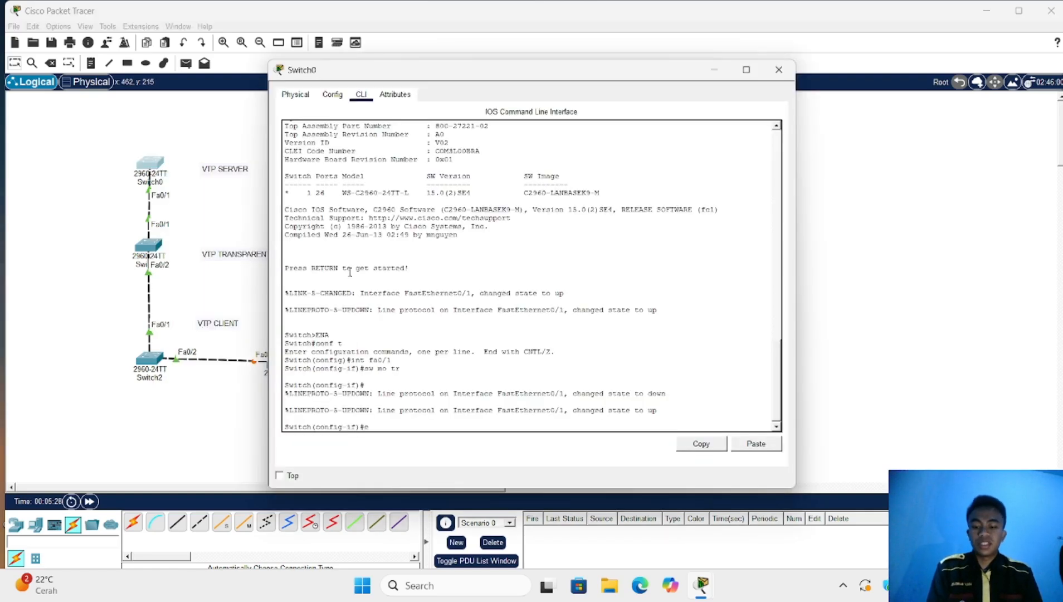
text(x)
key(Return)
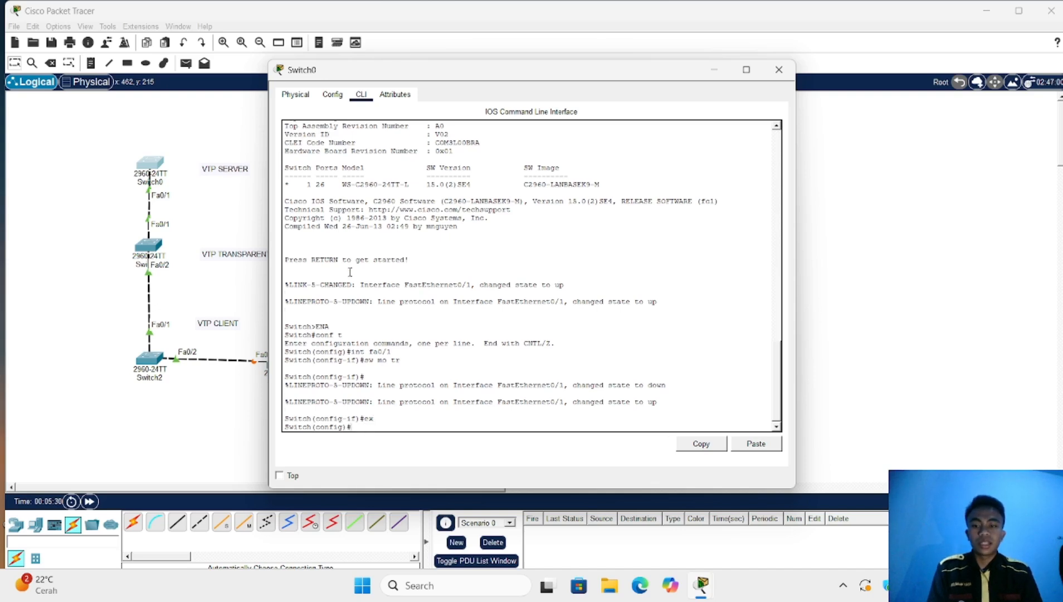
text(vtp)
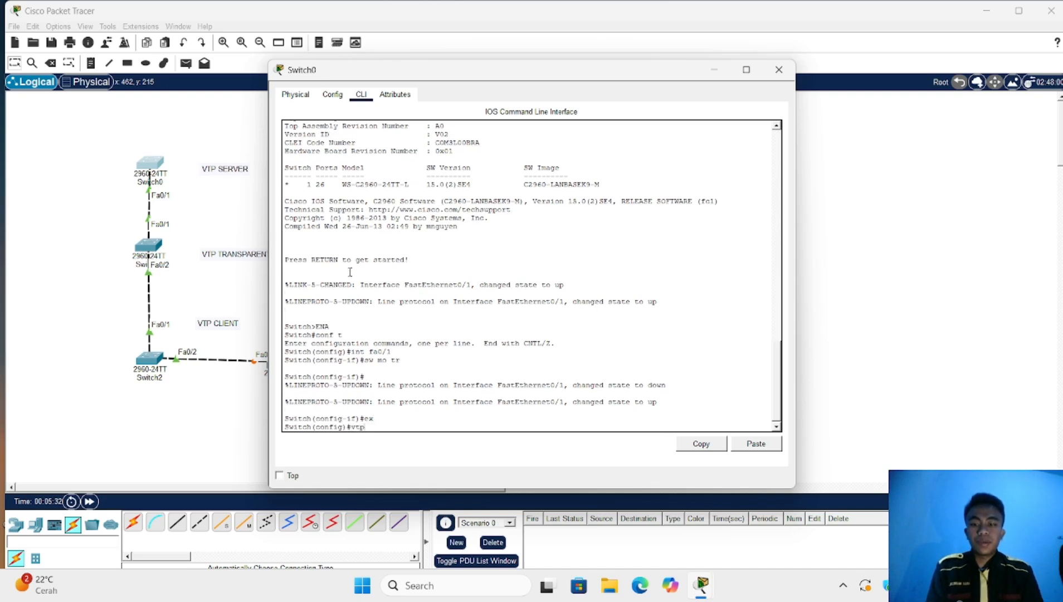
text( mo)
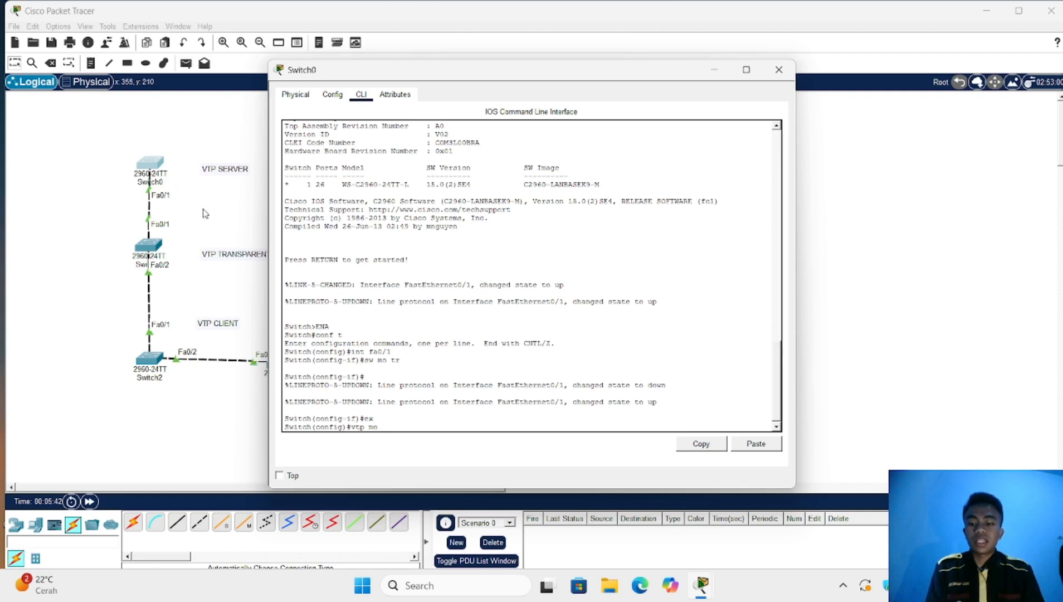
text(s)
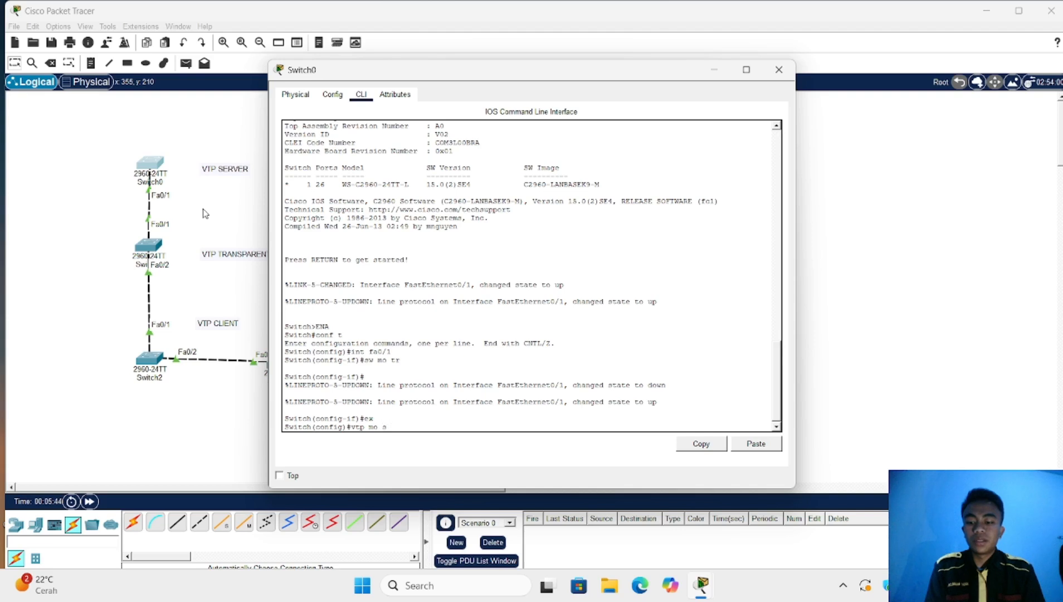
text(erver)
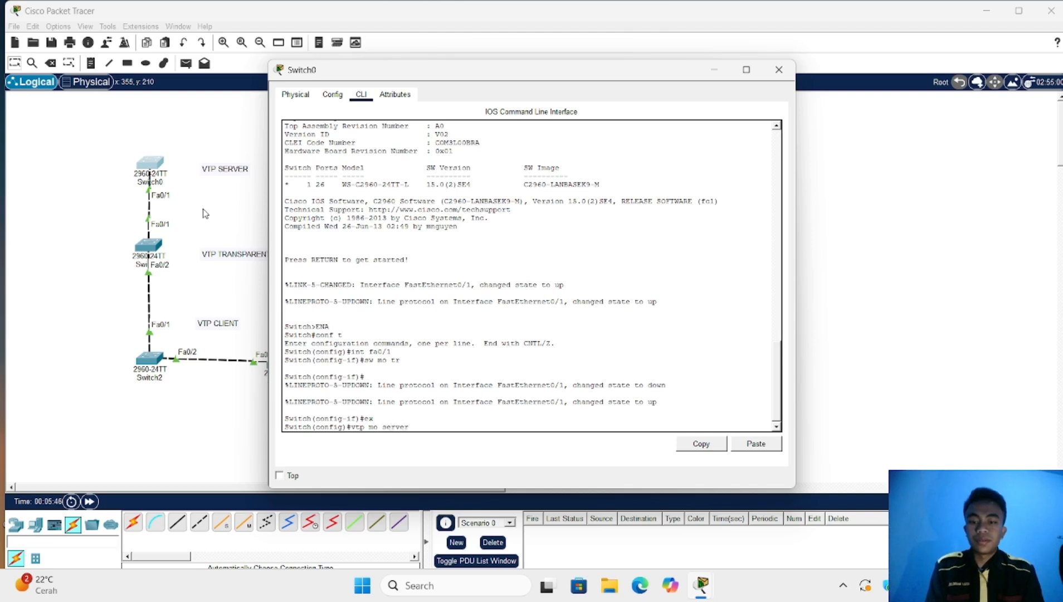
key(Return)
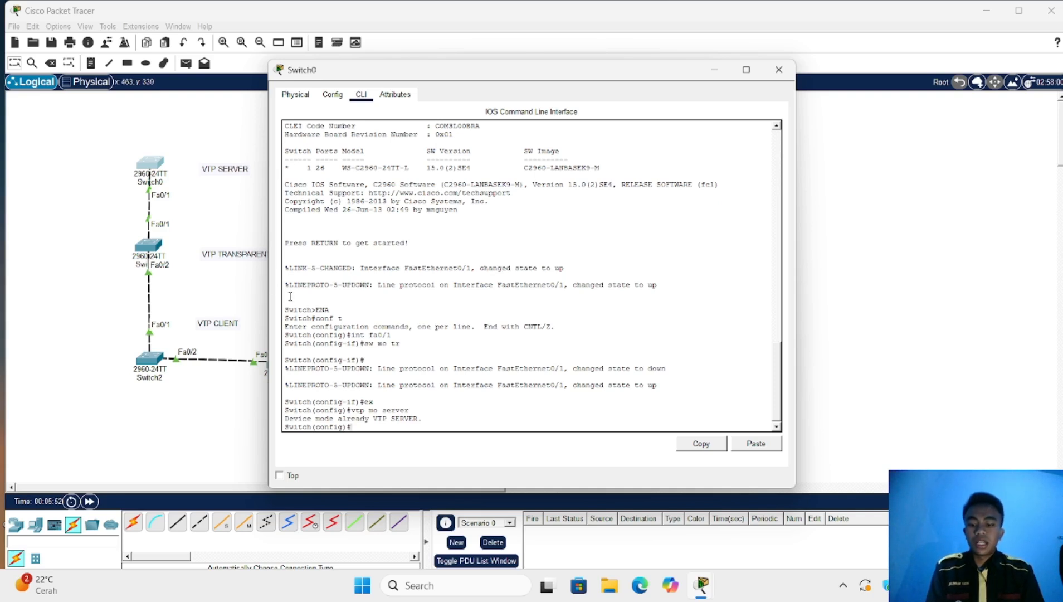
Set Switch0's VTP domain to sid and apply a VTP database password
text(vtp)
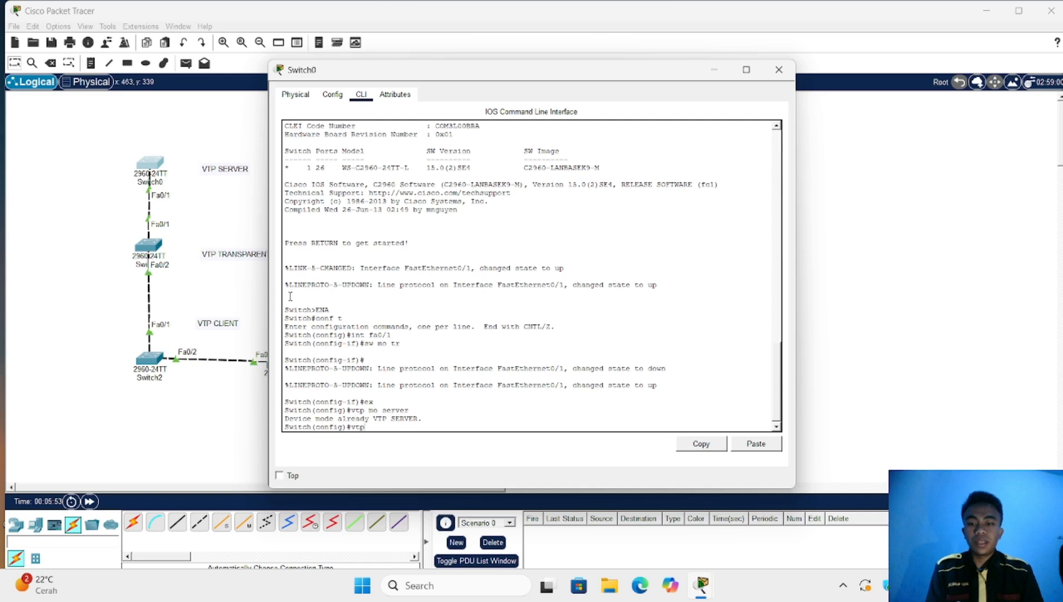
text( do)
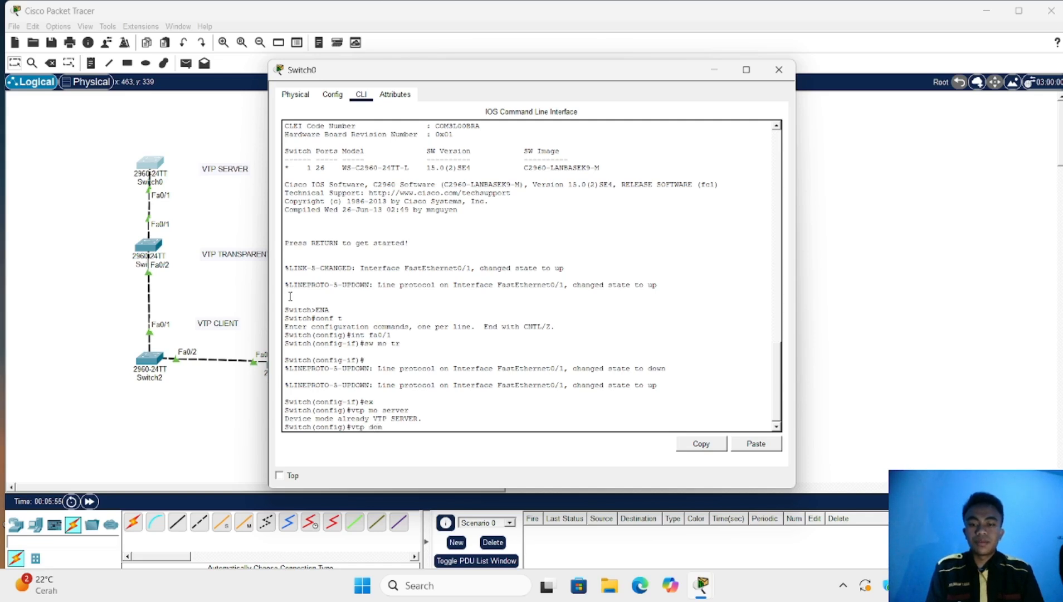
text(m)
key(Tab)
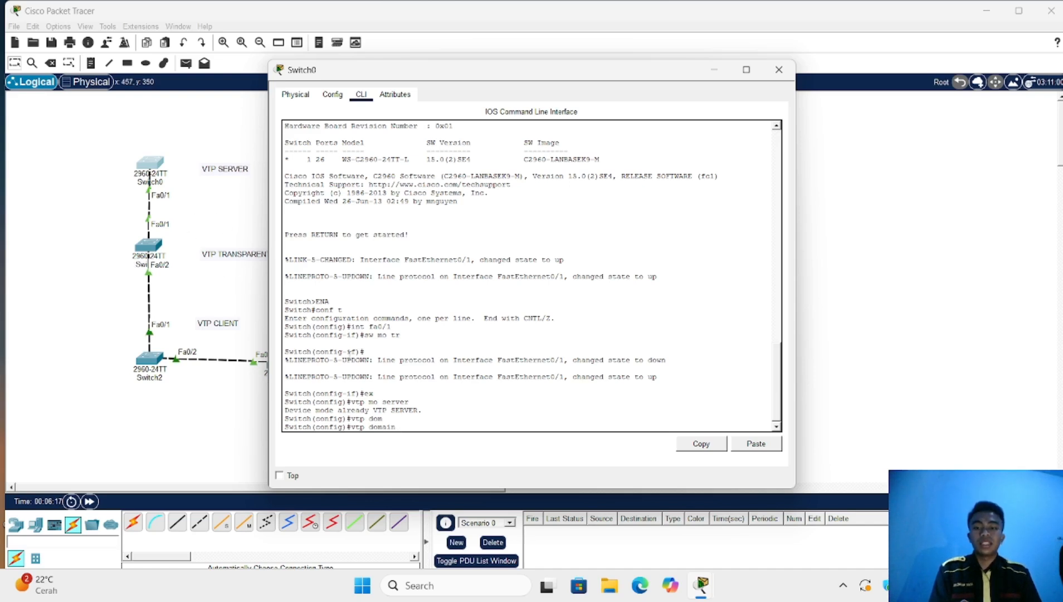
text(sid)
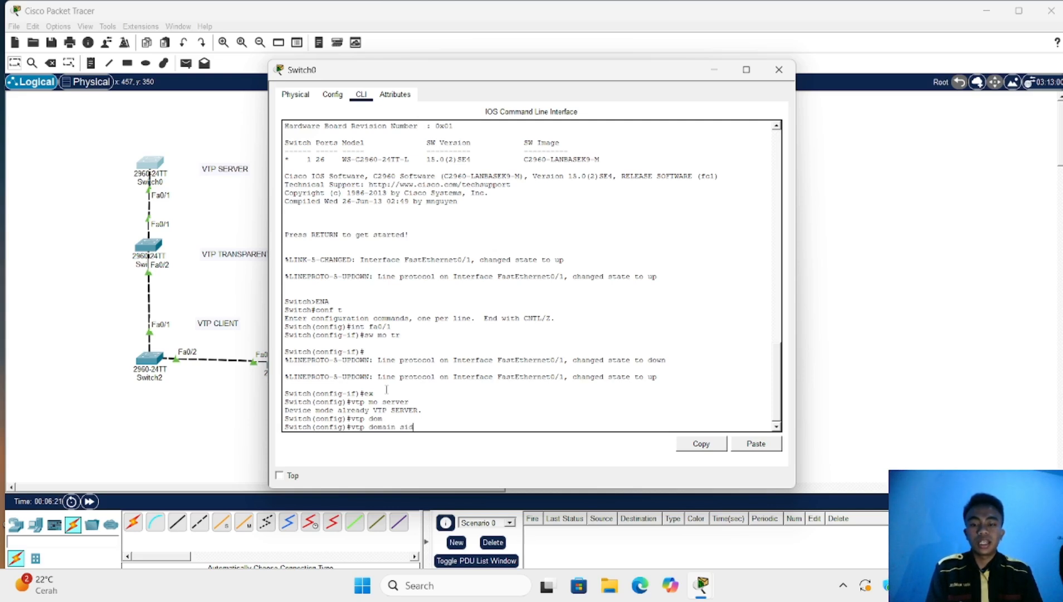
key(Return)
key(Return)
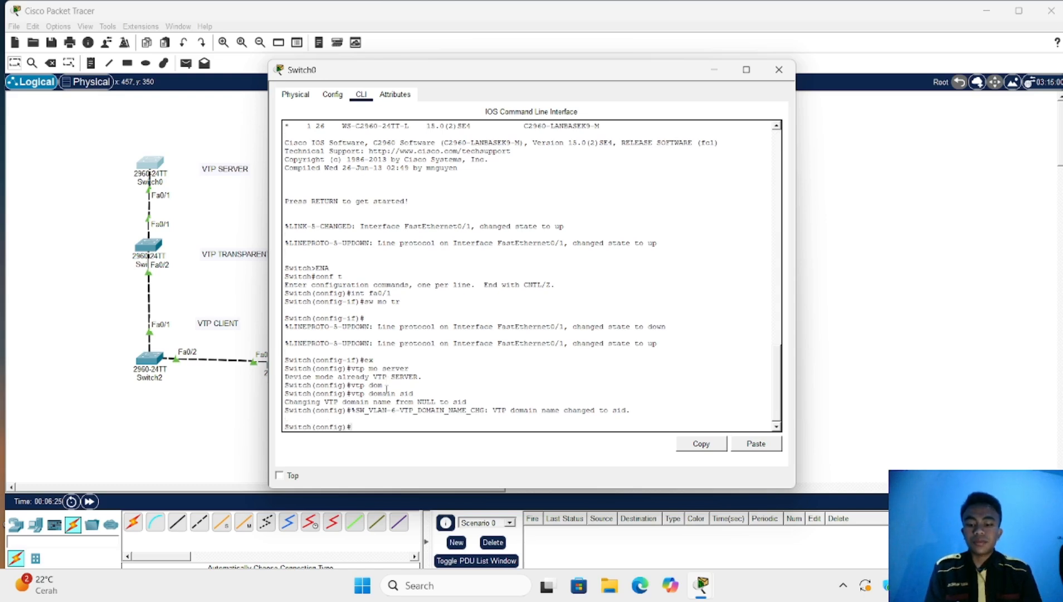
text(vtp)
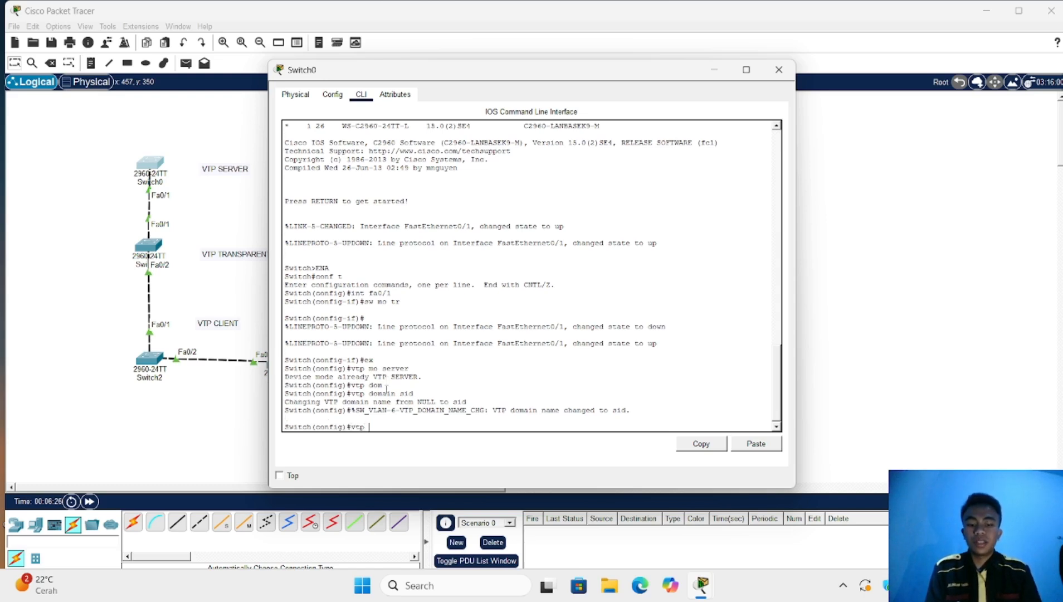
text( pas)
key(Tab)
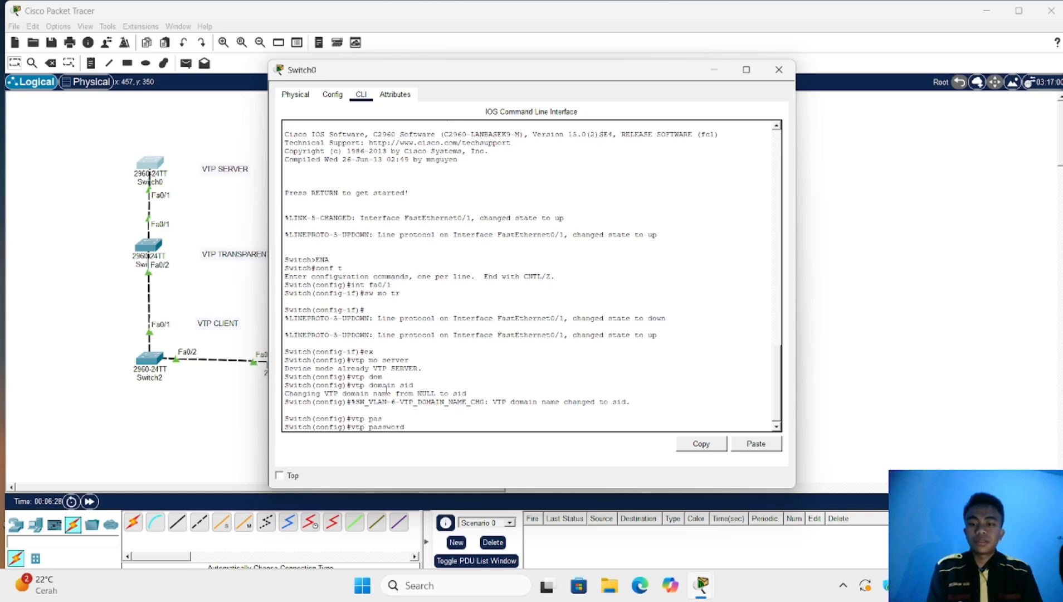
text(123)
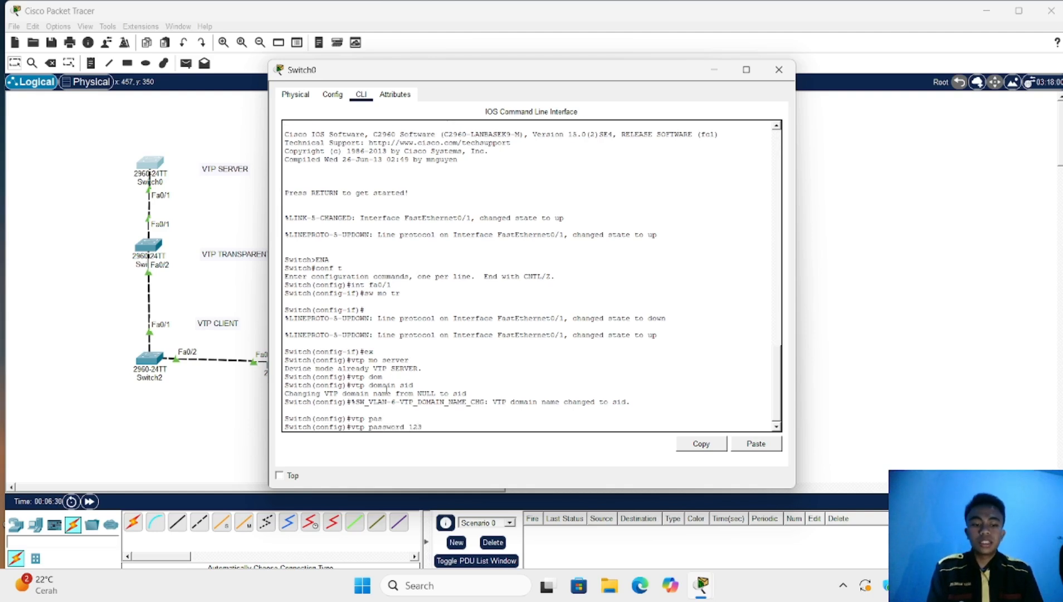
key(Return)
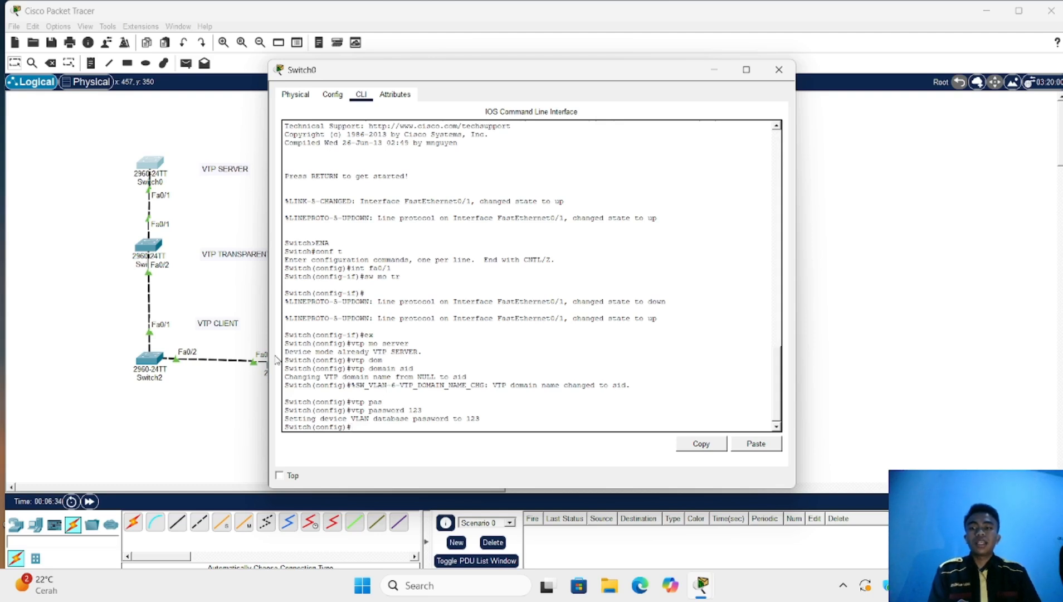
On Switch1, return to global configuration and attempt a mistyped 'vto mo transparent' command
click(156, 245)
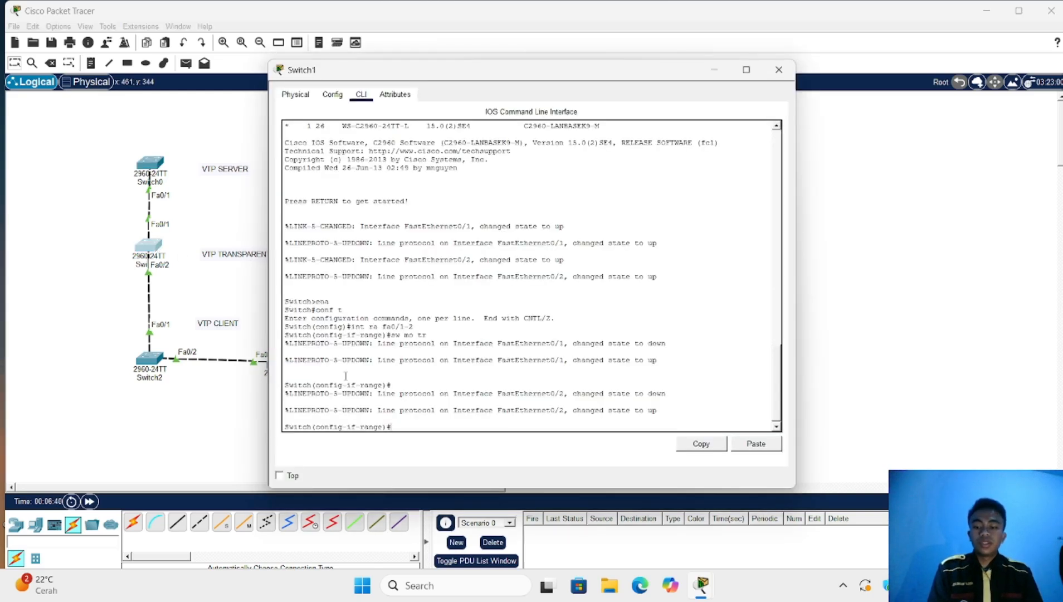
text(ex)
key(Return)
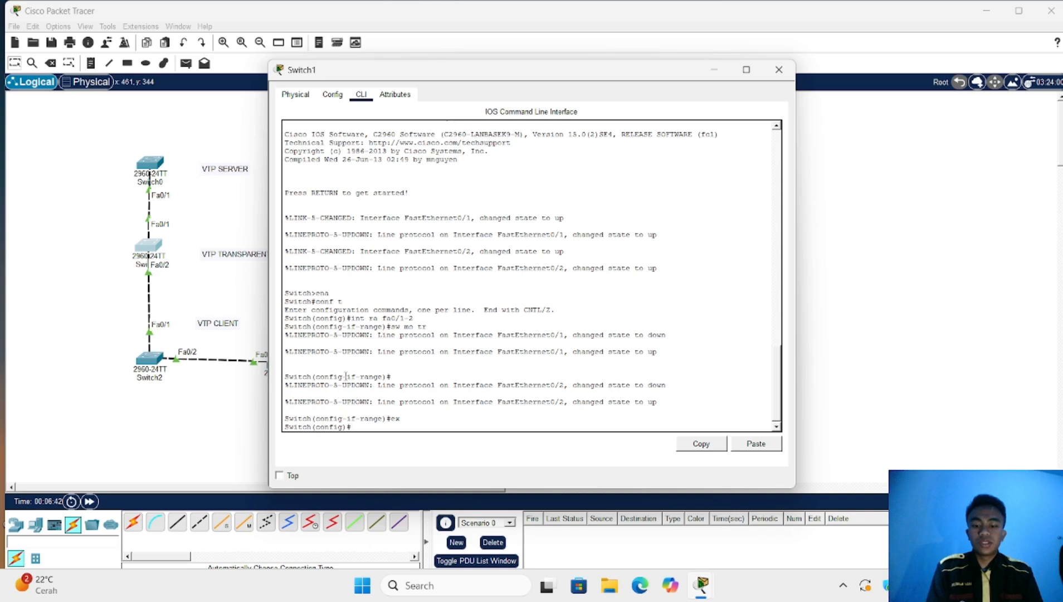
text(vto)
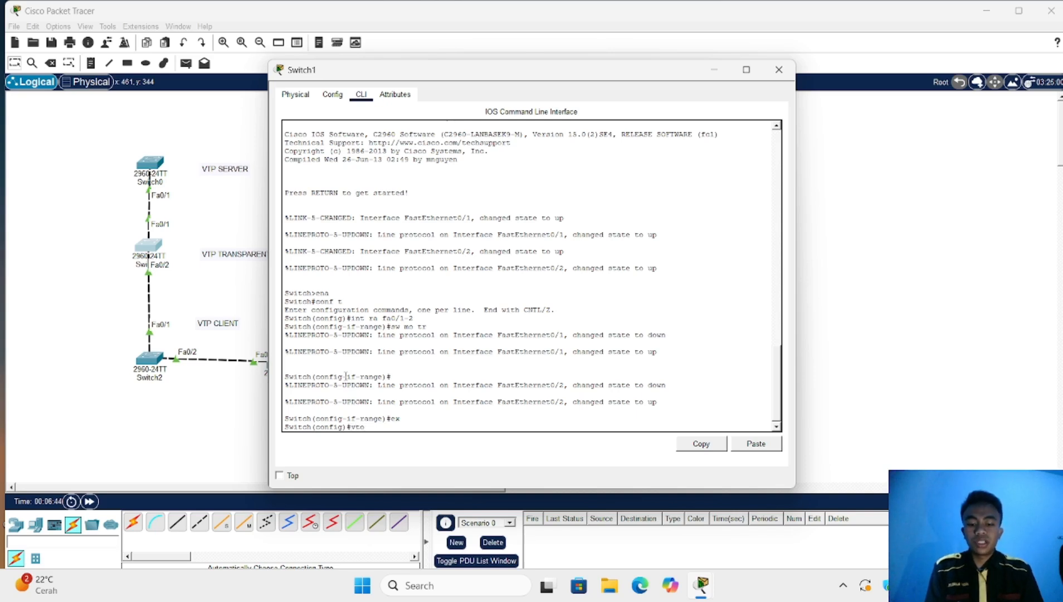
text( mo)
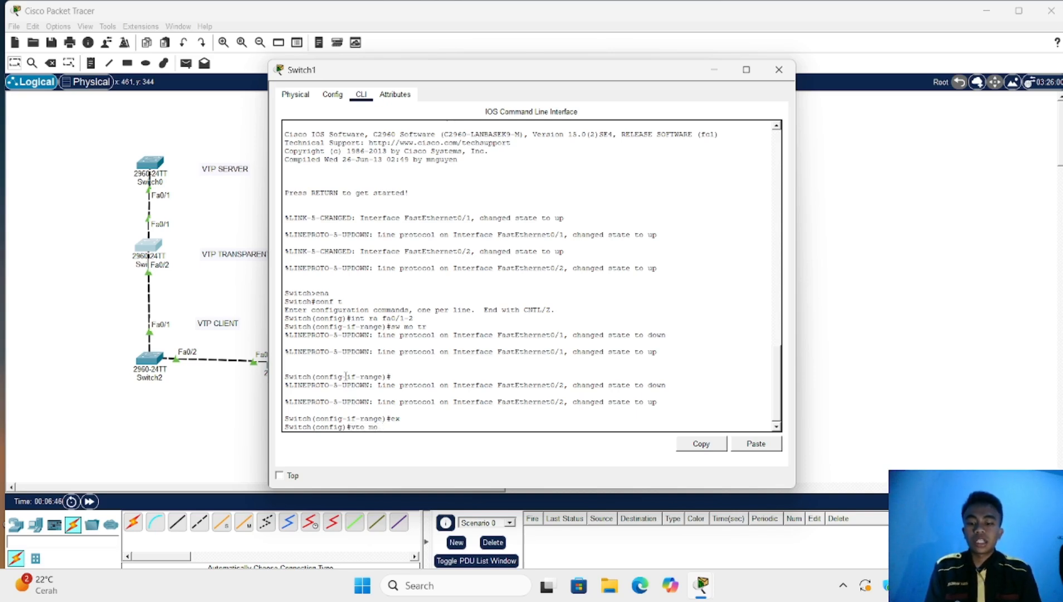
text( tran)
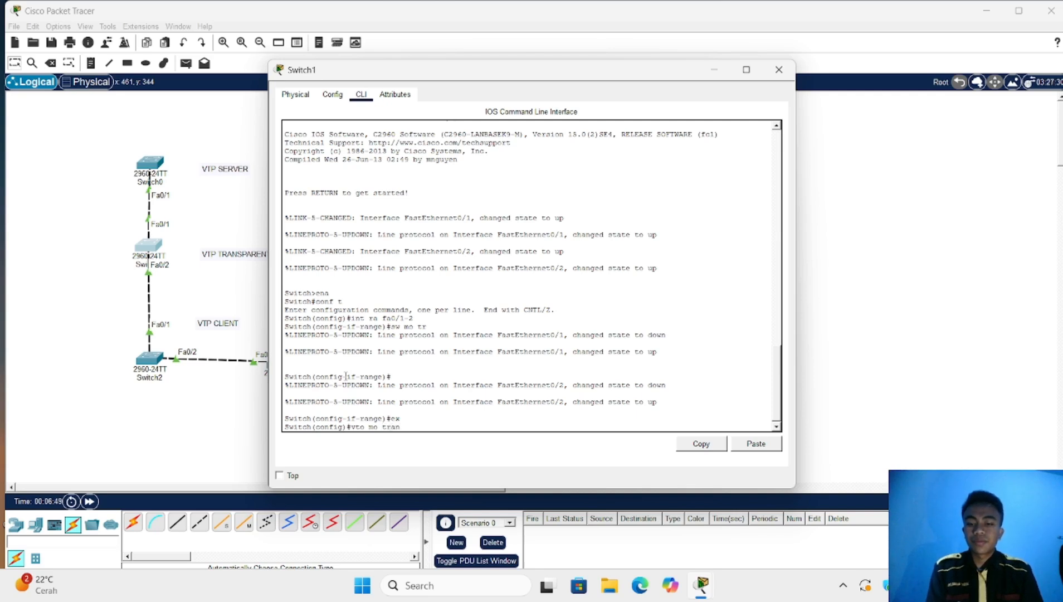
key(Tab)
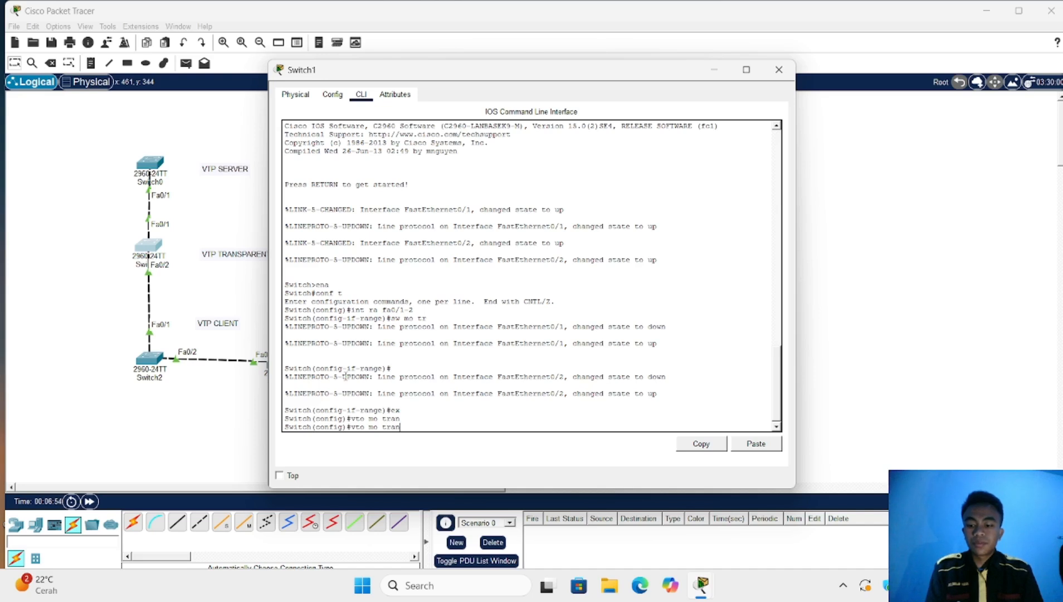
text(sp)
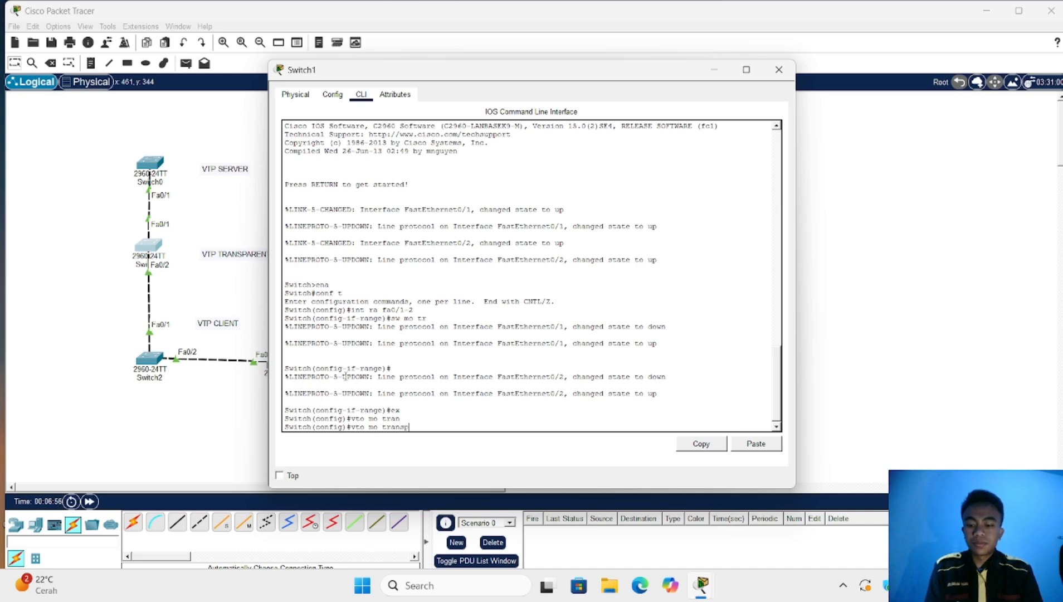
text(arent)
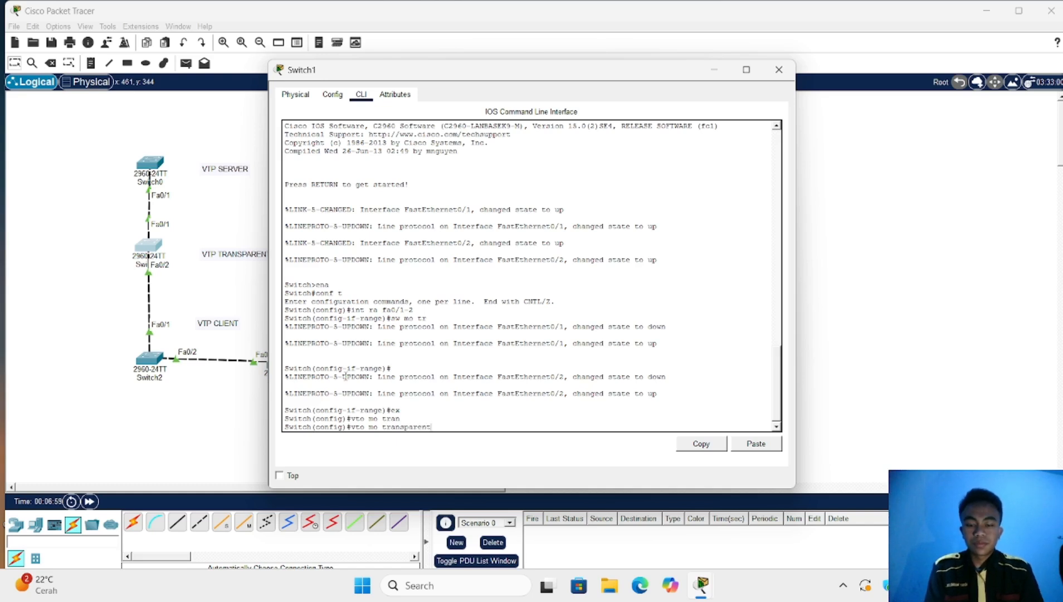
key(Return)
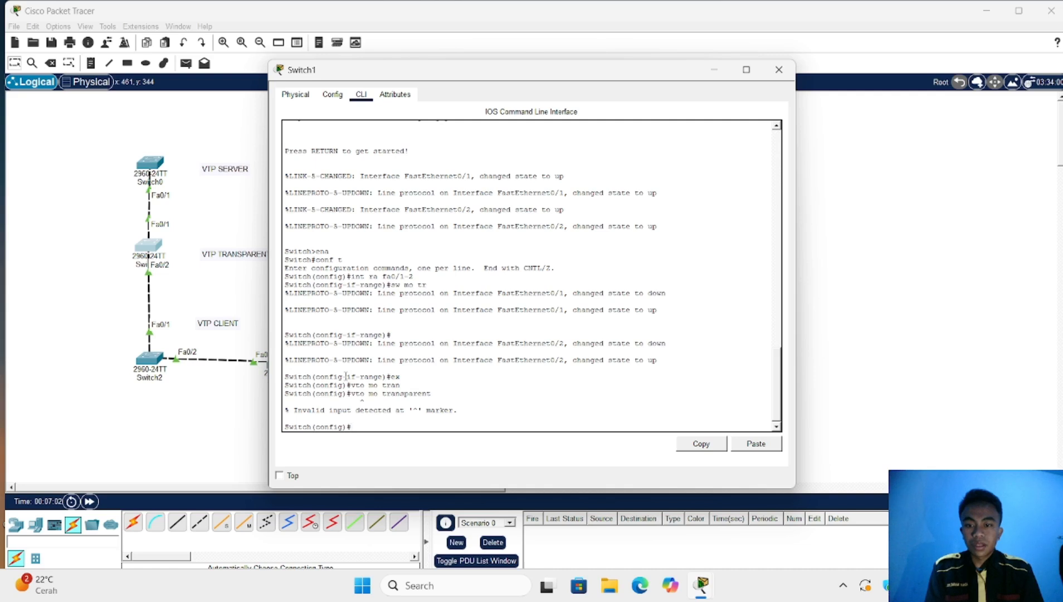
Put Switch1 into VTP transparent mode and try a bare 'vtp domain' command
text(vt)
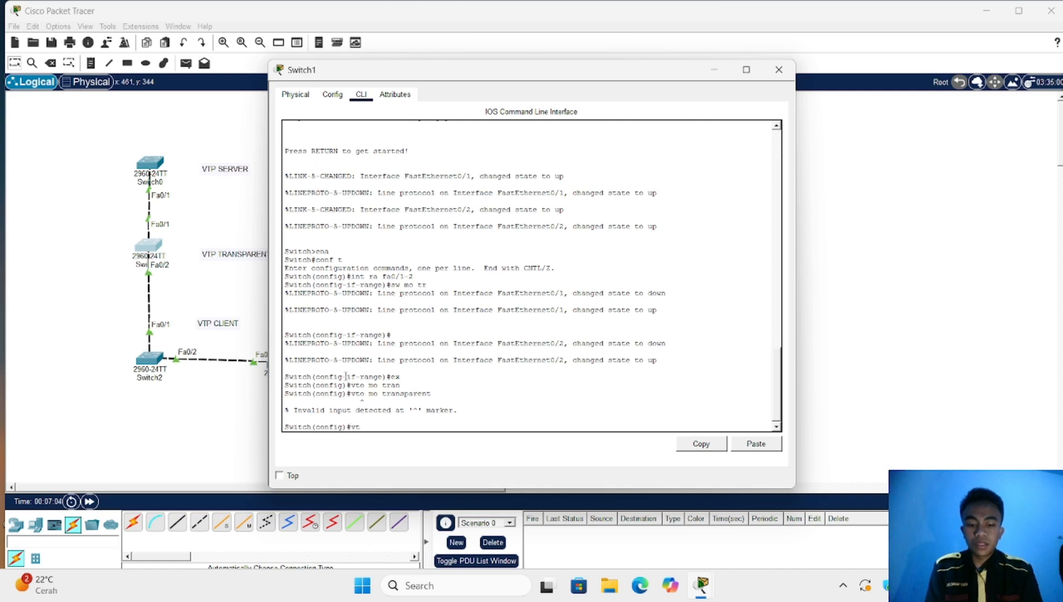
text(p mo)
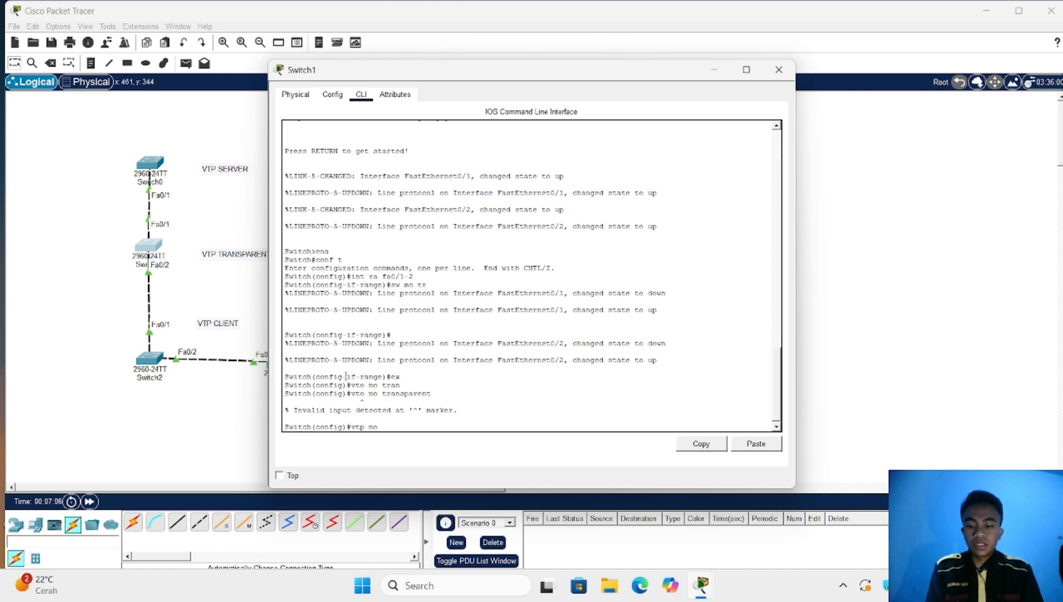
text( tran)
key(Tab)
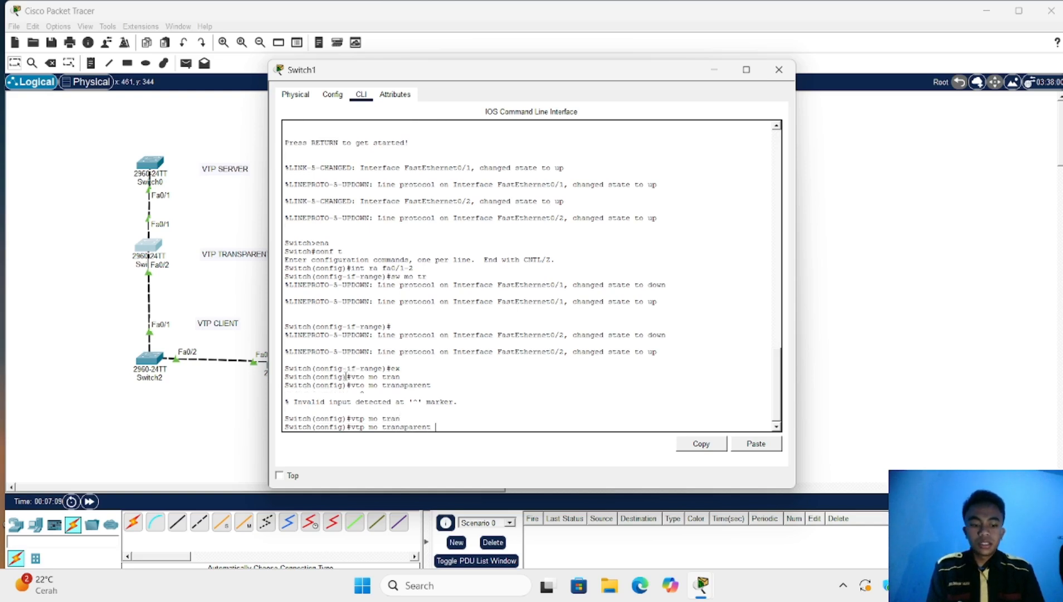
key(Return)
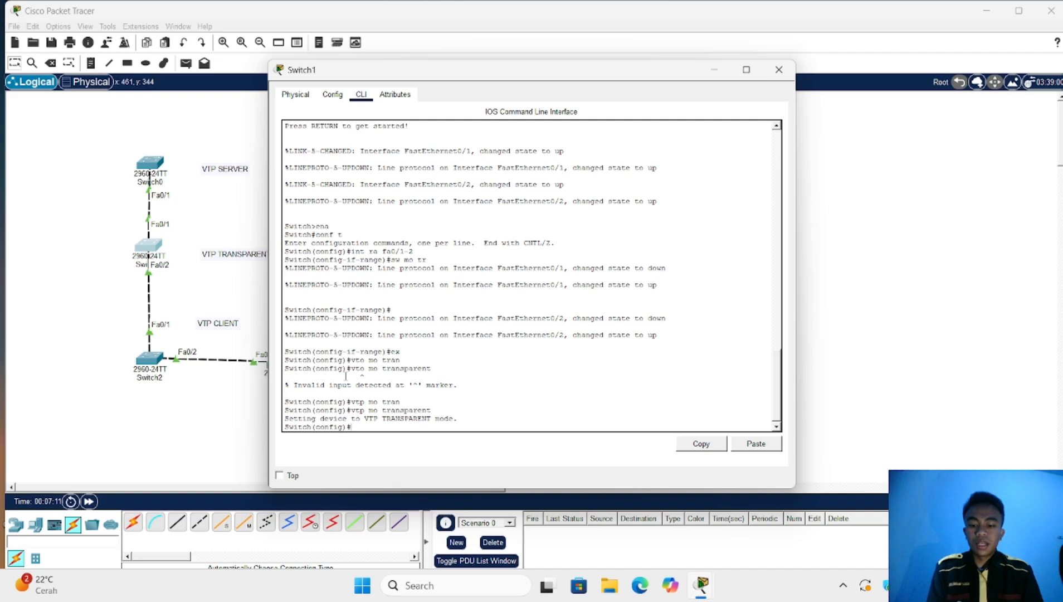
text(vtp)
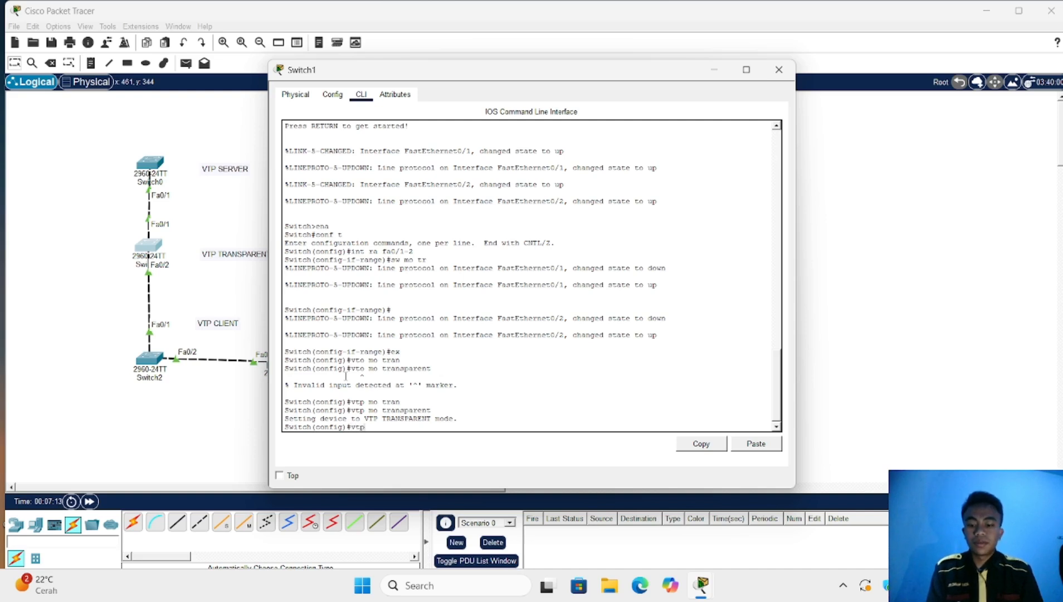
text( domai)
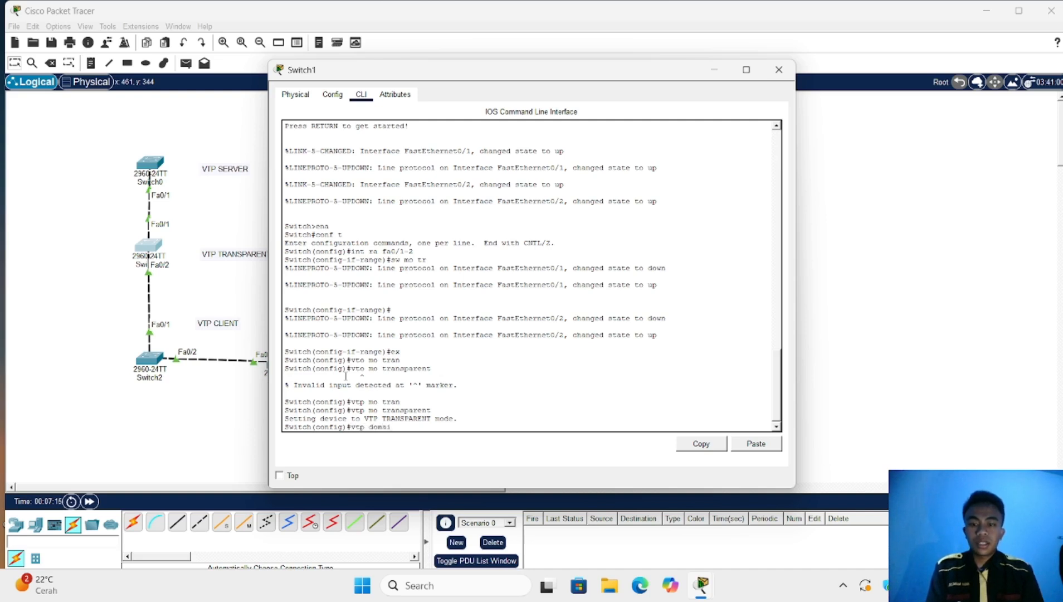
text(n)
key(Return)
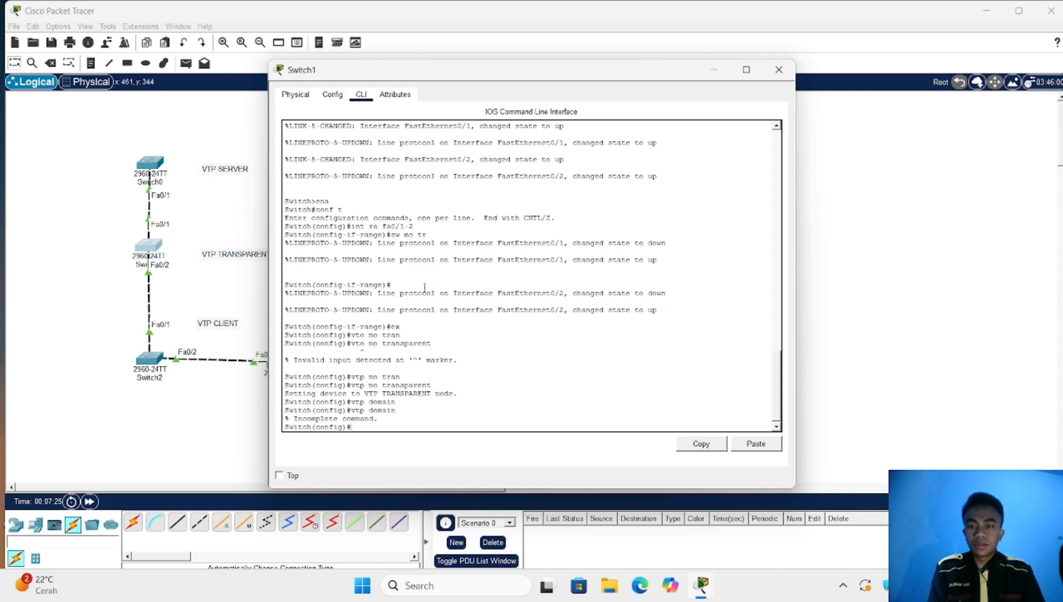
Check Switch0's VTP domain and password, then enter a VTP domain command on Switch1
click(158, 163)
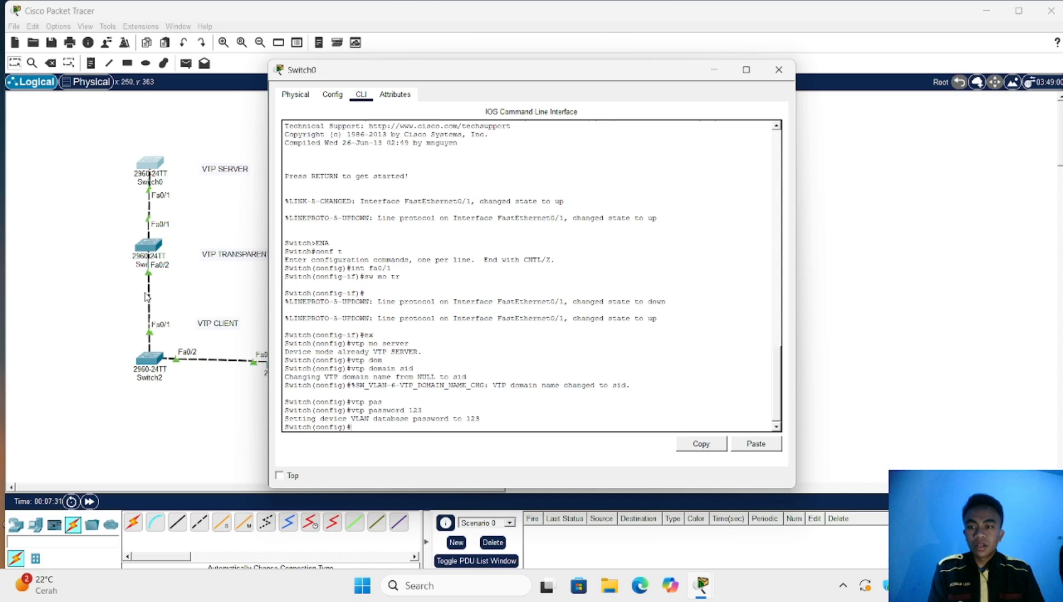
click(150, 246)
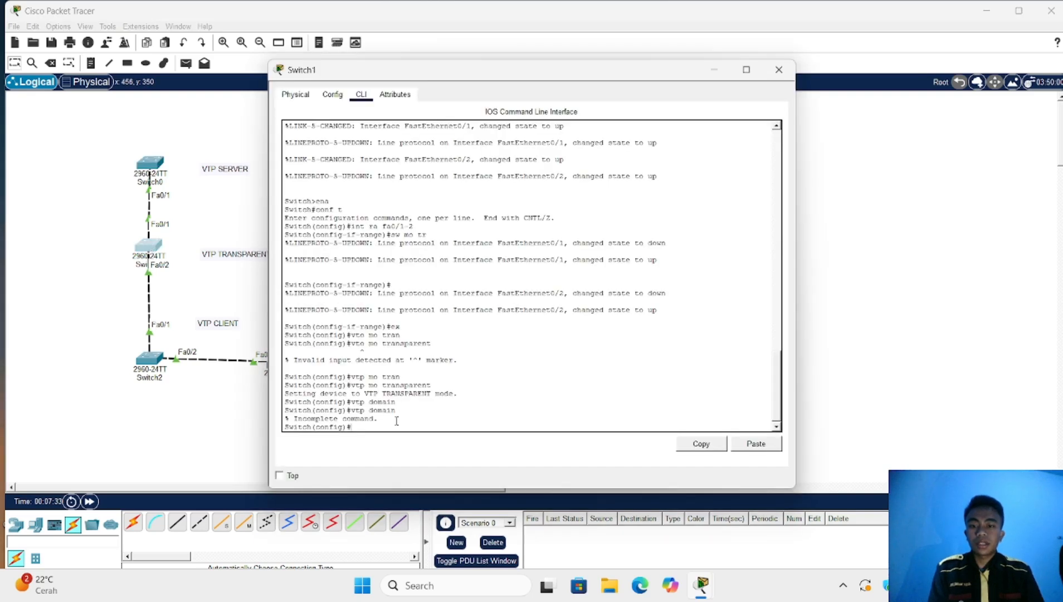
text(vtp)
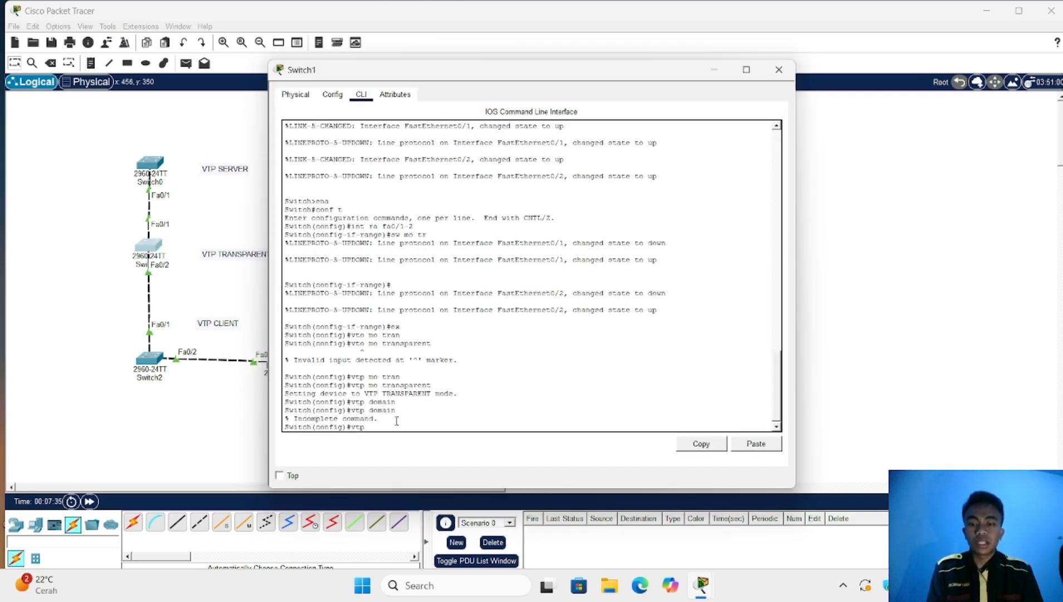
text( domain)
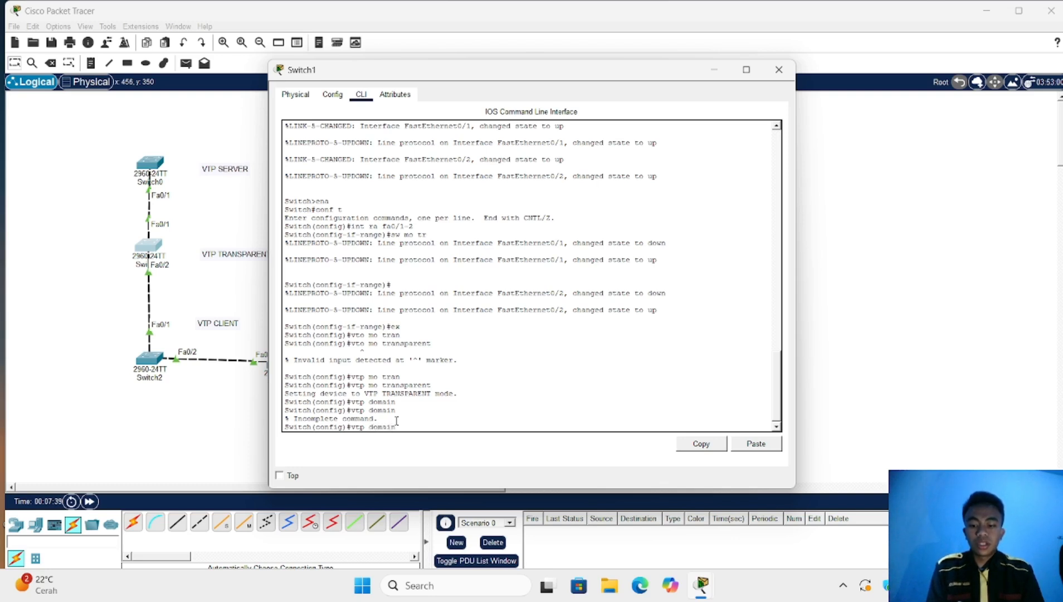
text( aid)
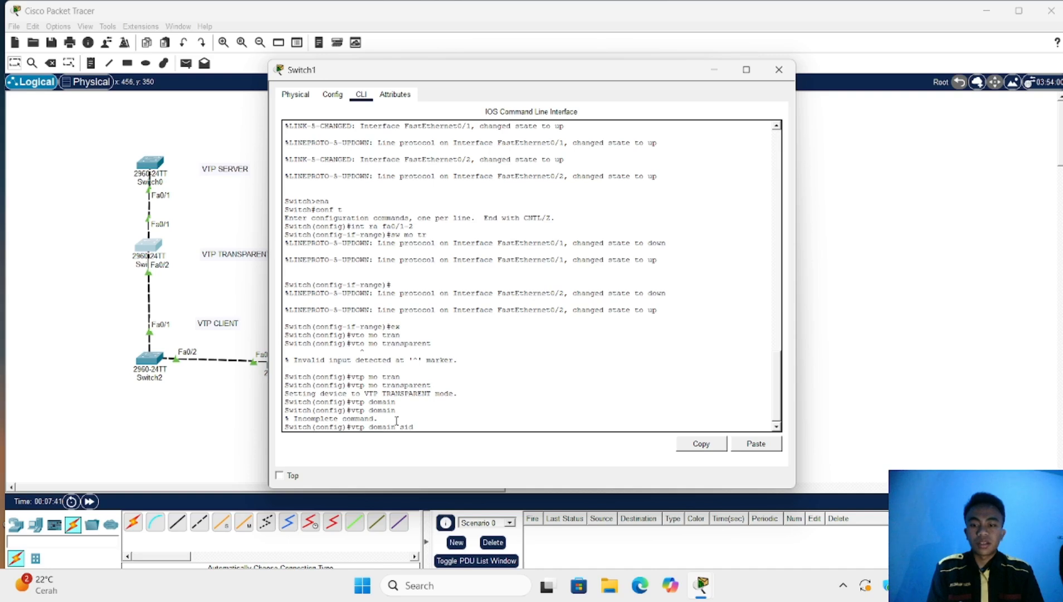
key(Return)
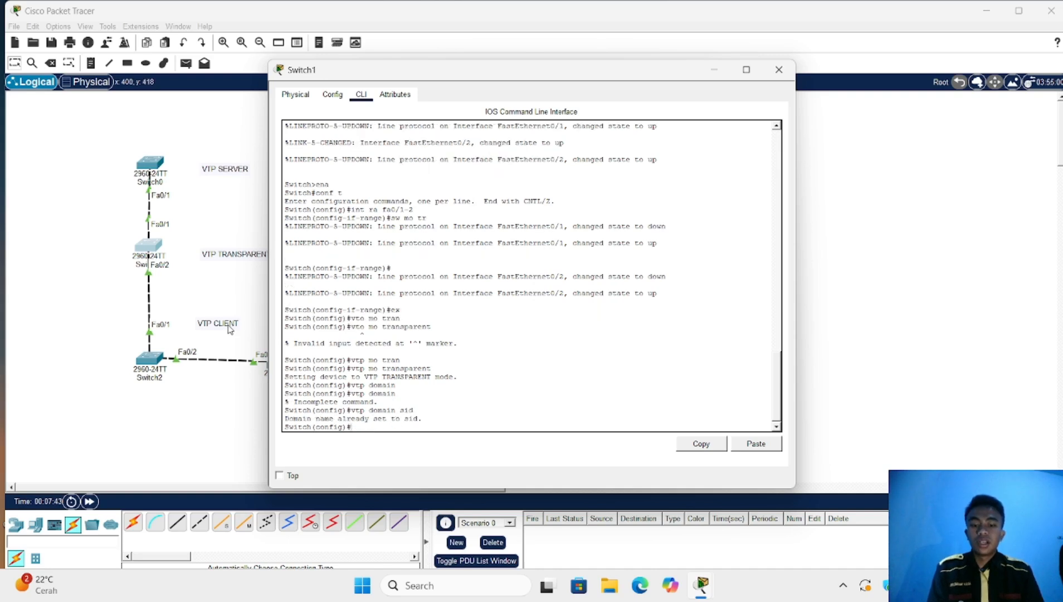
Apply the server's VTP database password on Switch1
text(ps)
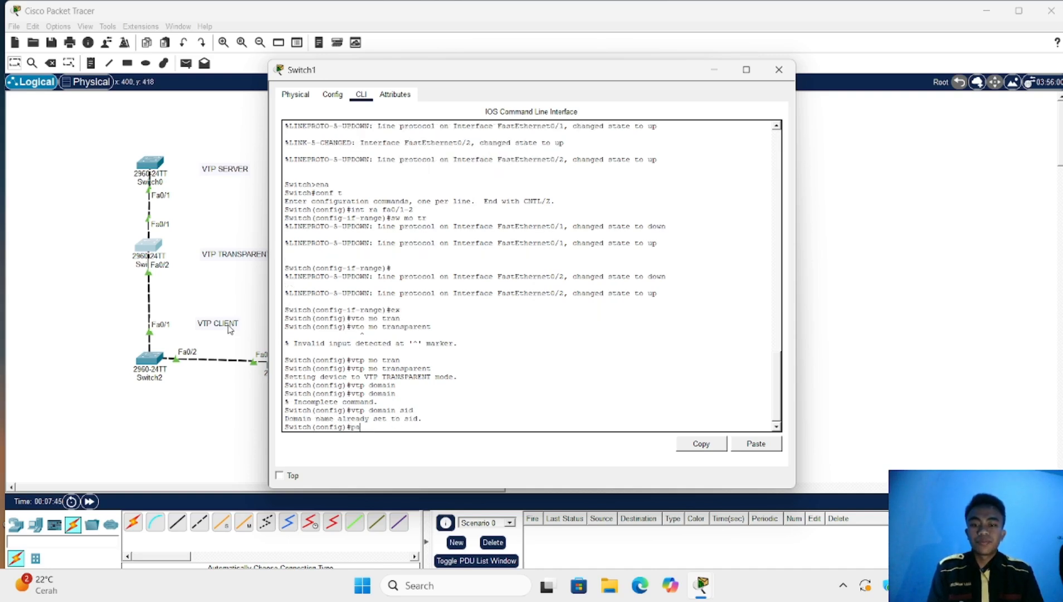
key(BackSpace)
key(BackSpace)
text(vt)
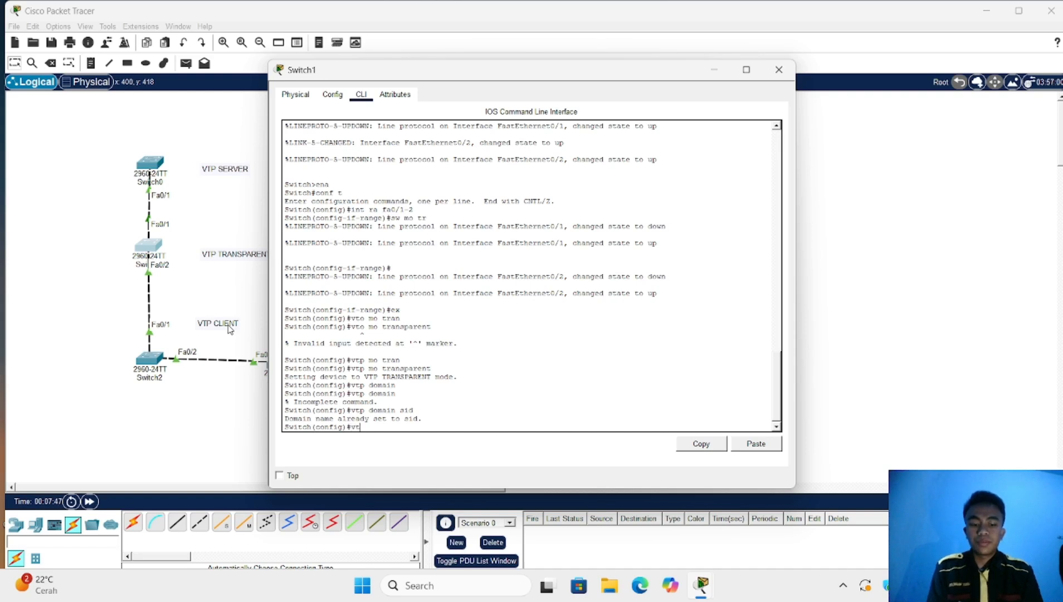
text(p pass)
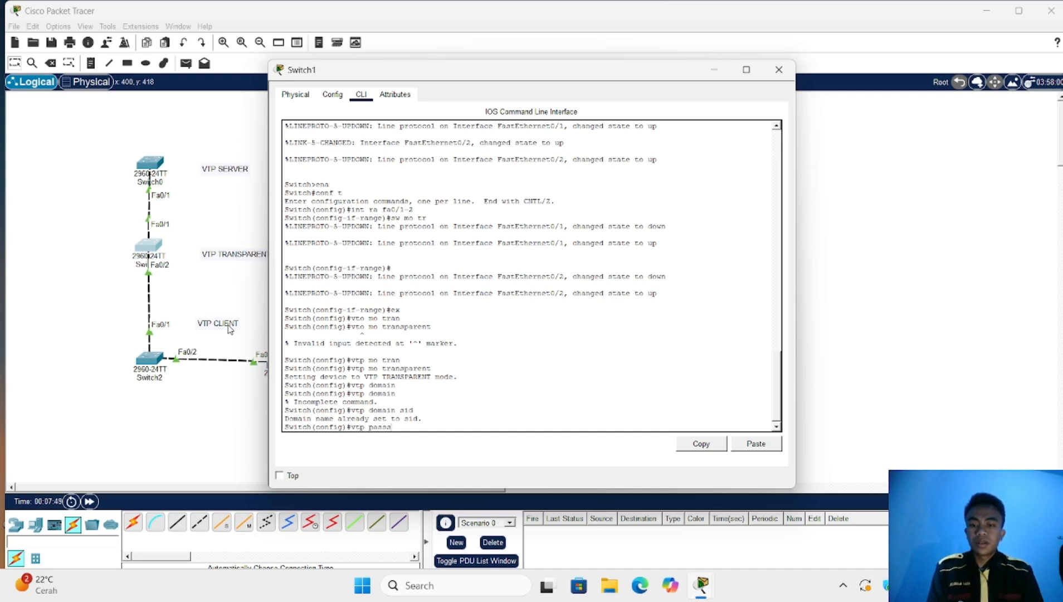
key(Tab)
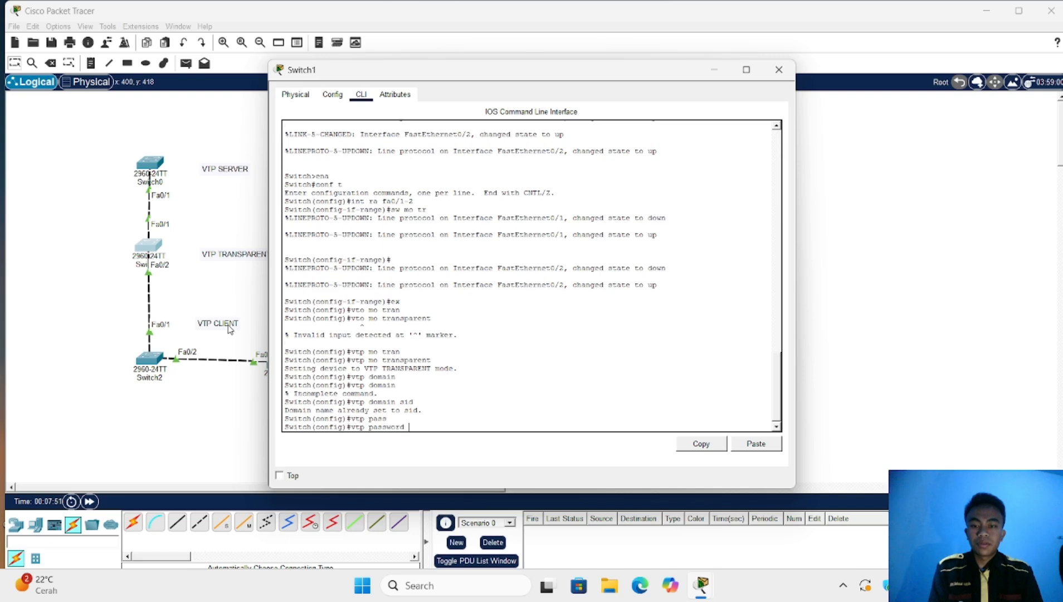
text(12)
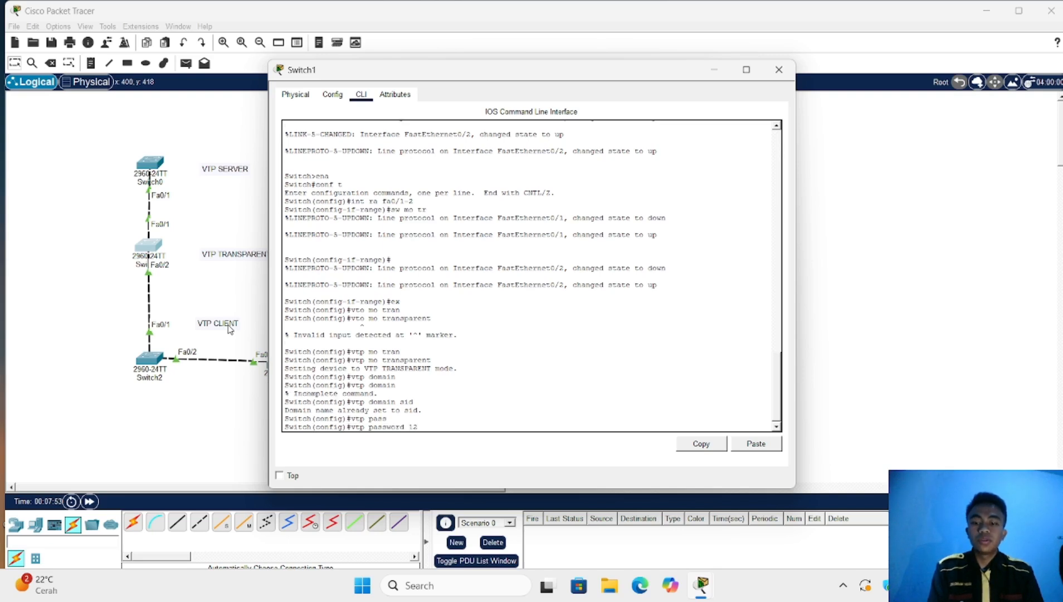
text(3)
key(Return)
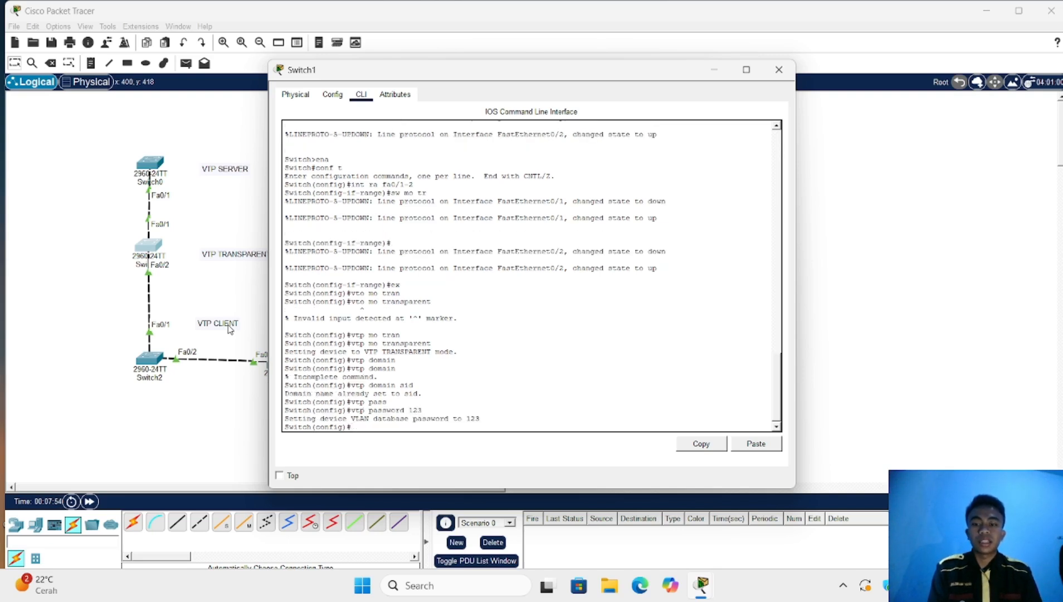
Exit interface range mode and make Switch2 a VTP client in domain sid
click(158, 359)
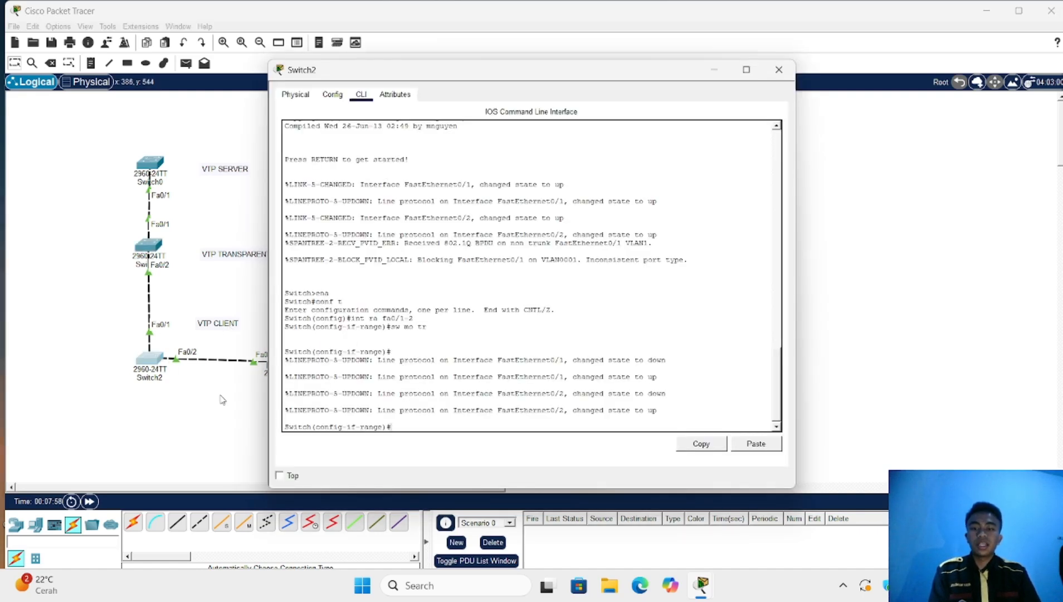
text(ex)
key(Return)
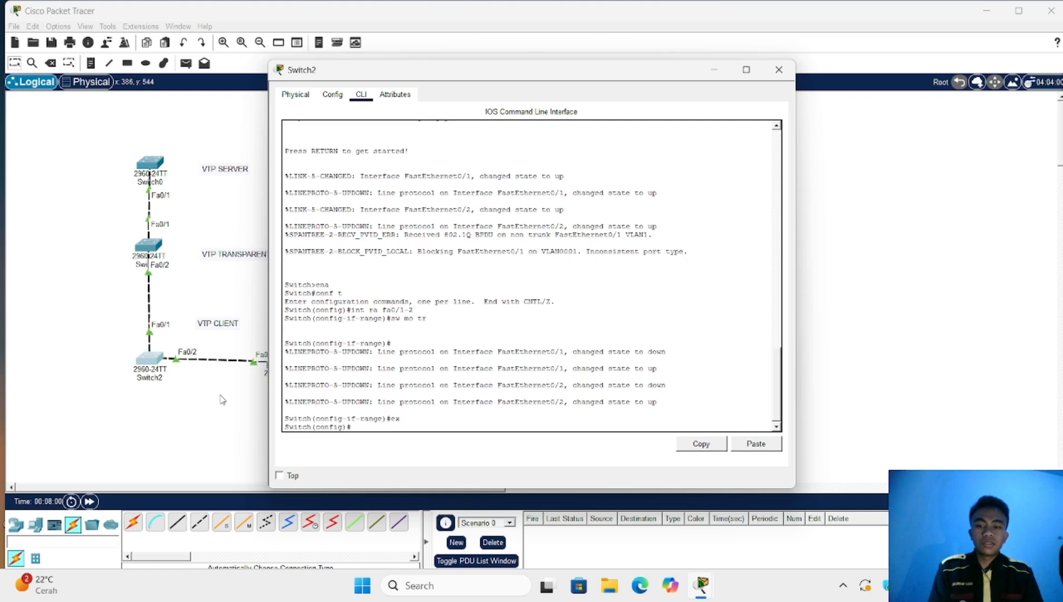
text(vtp m)
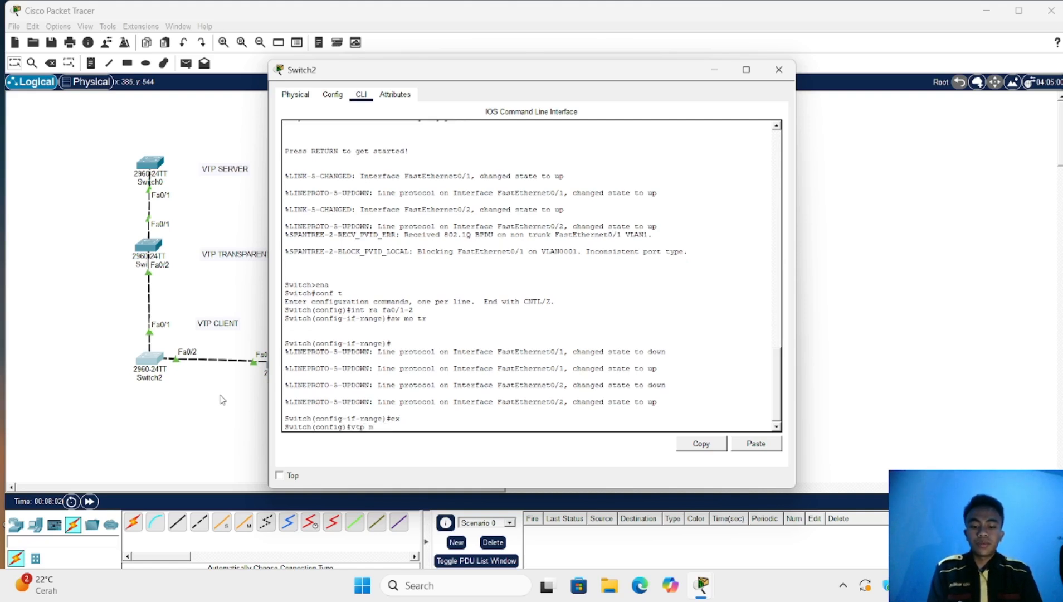
text(o cl)
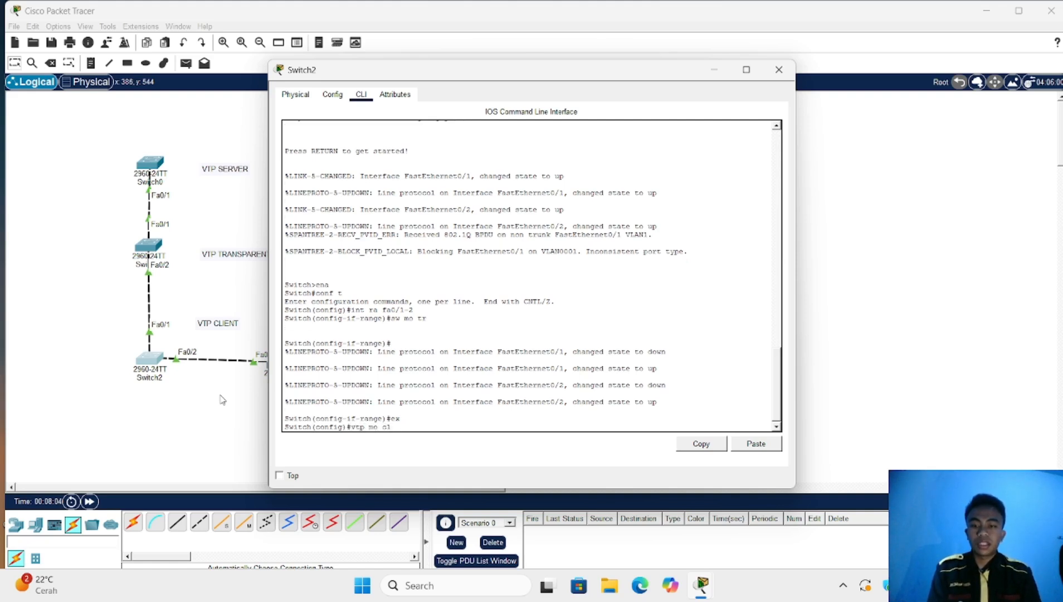
text(i)
key(Tab)
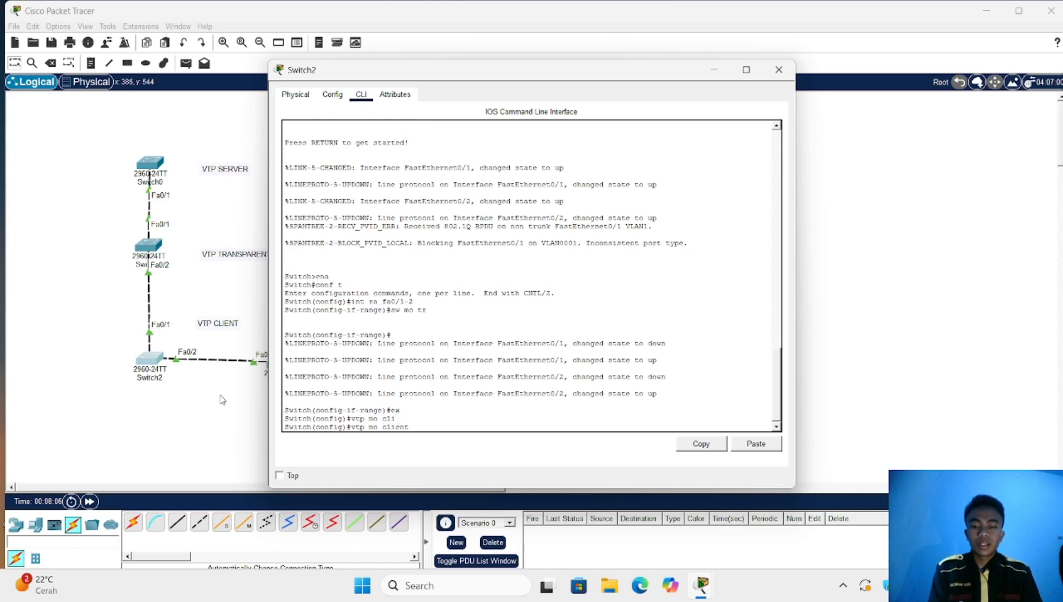
key(Return)
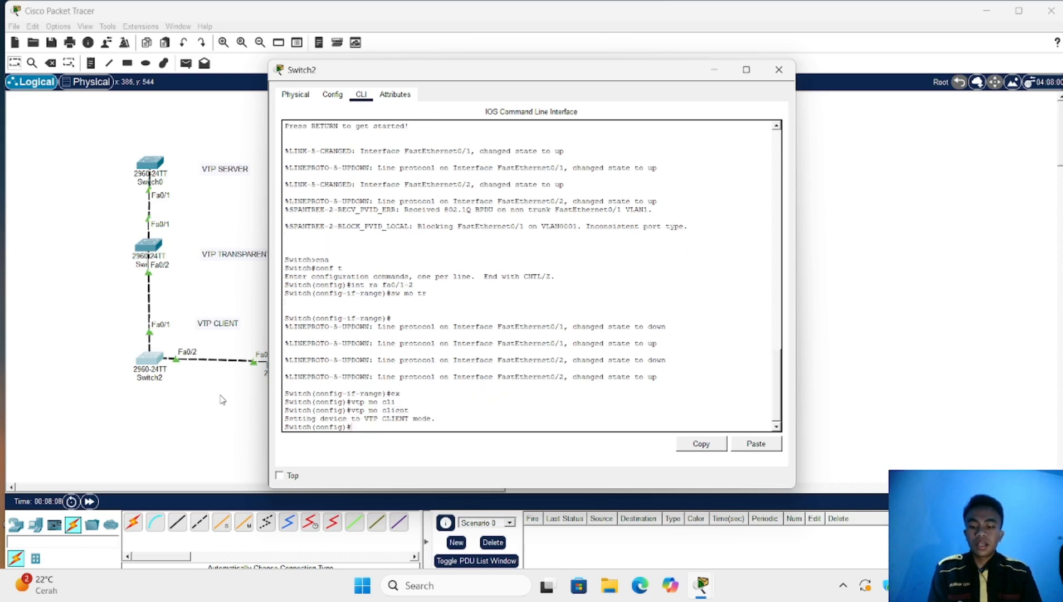
text(vtp)
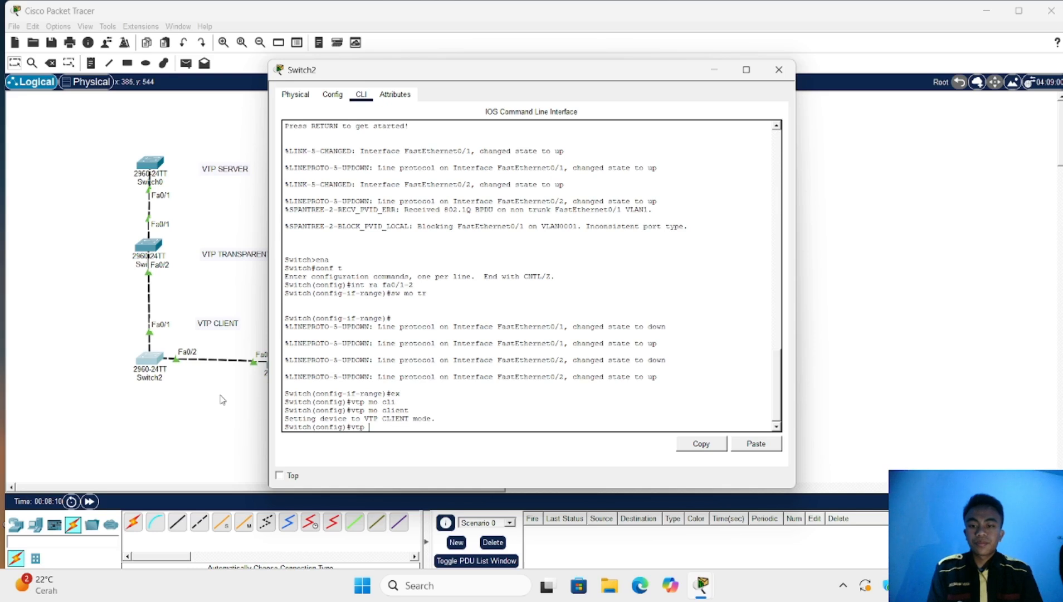
text( d)
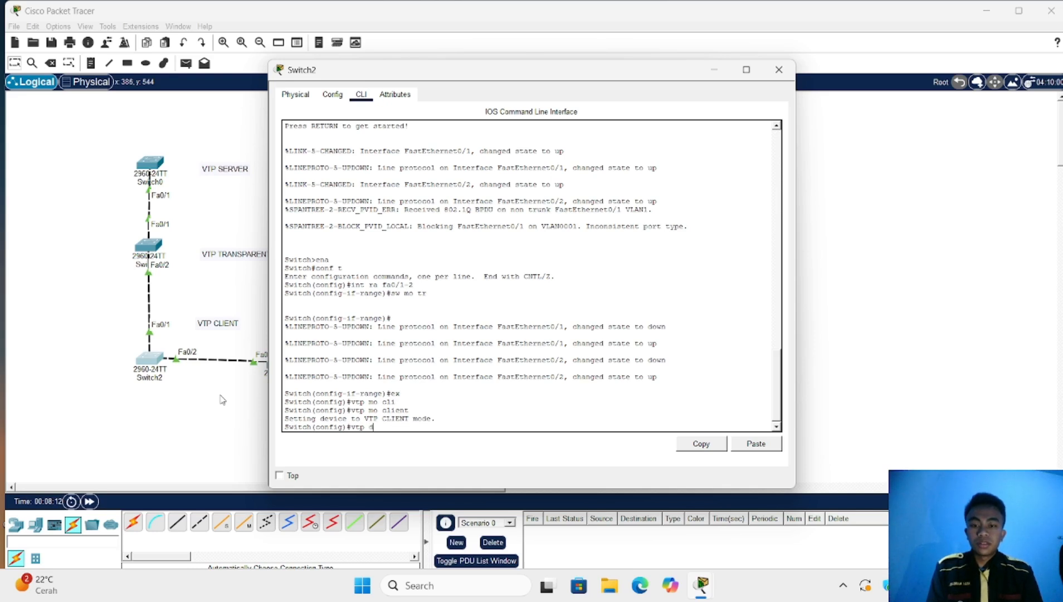
text(omai)
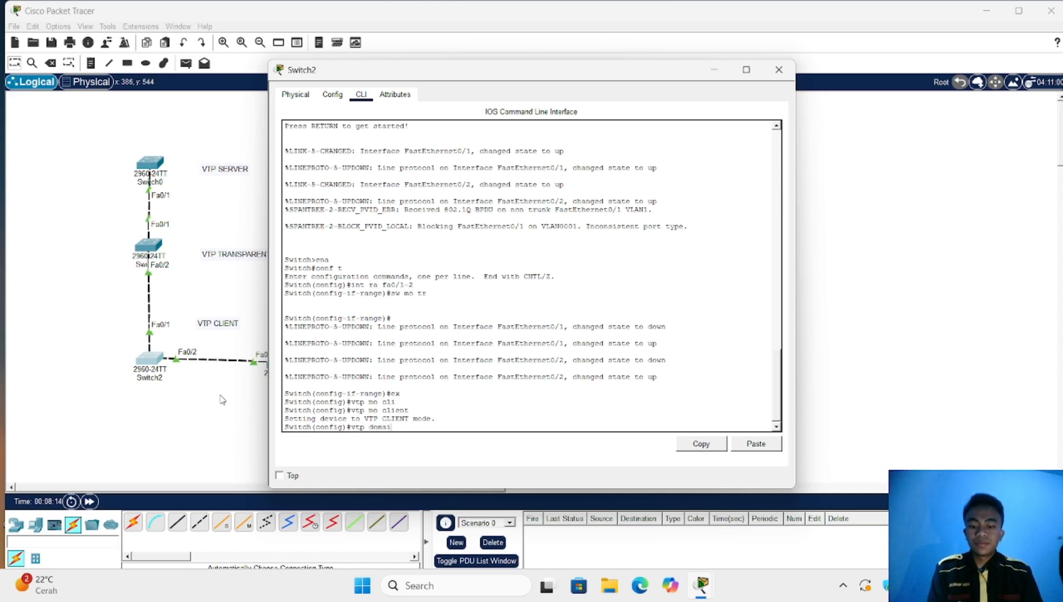
text(n aid)
key(Return)
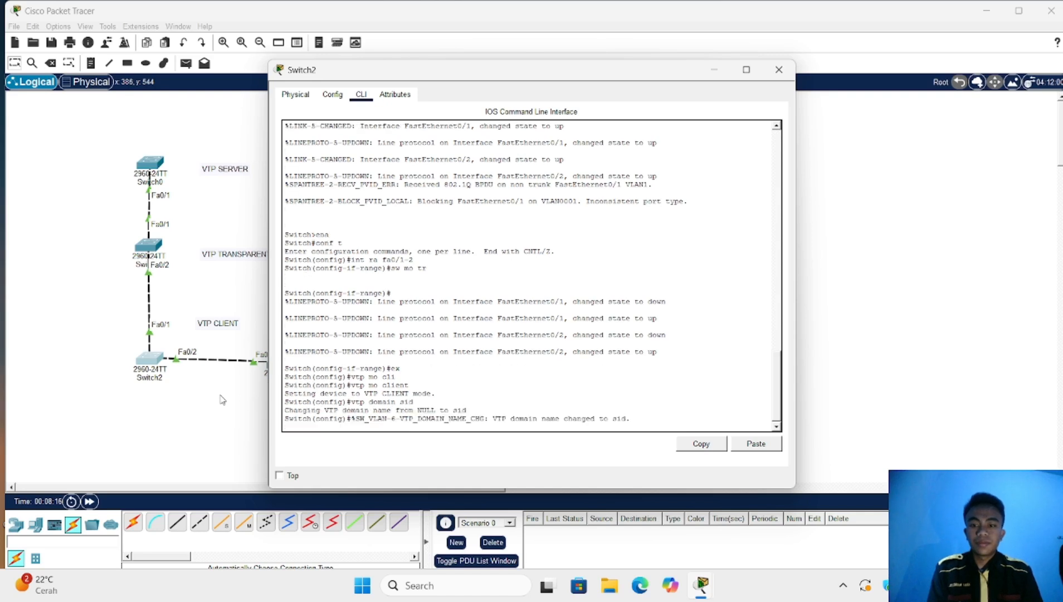
key(Return)
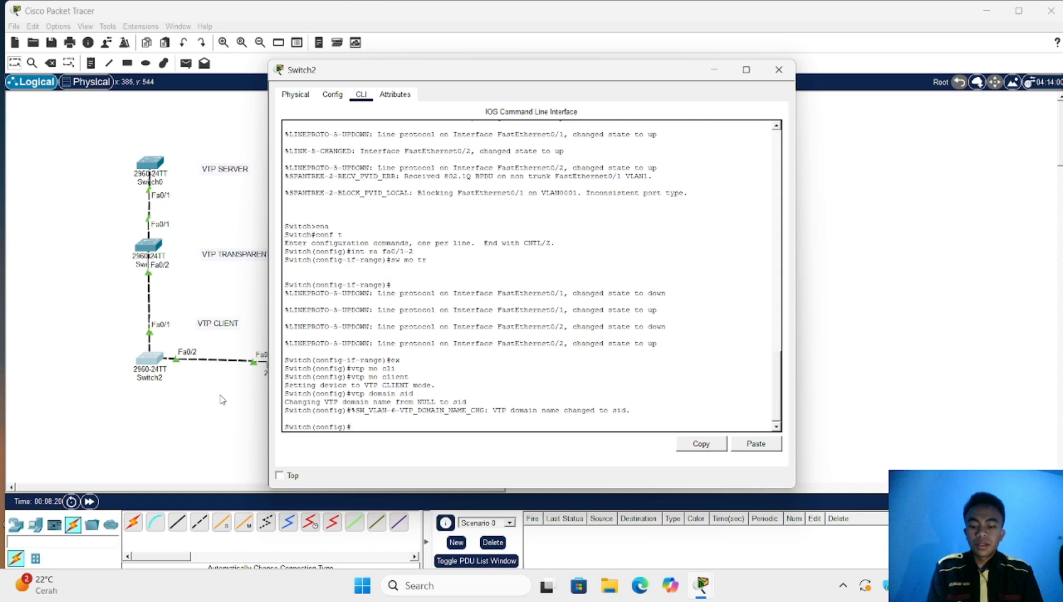
text(vtp)
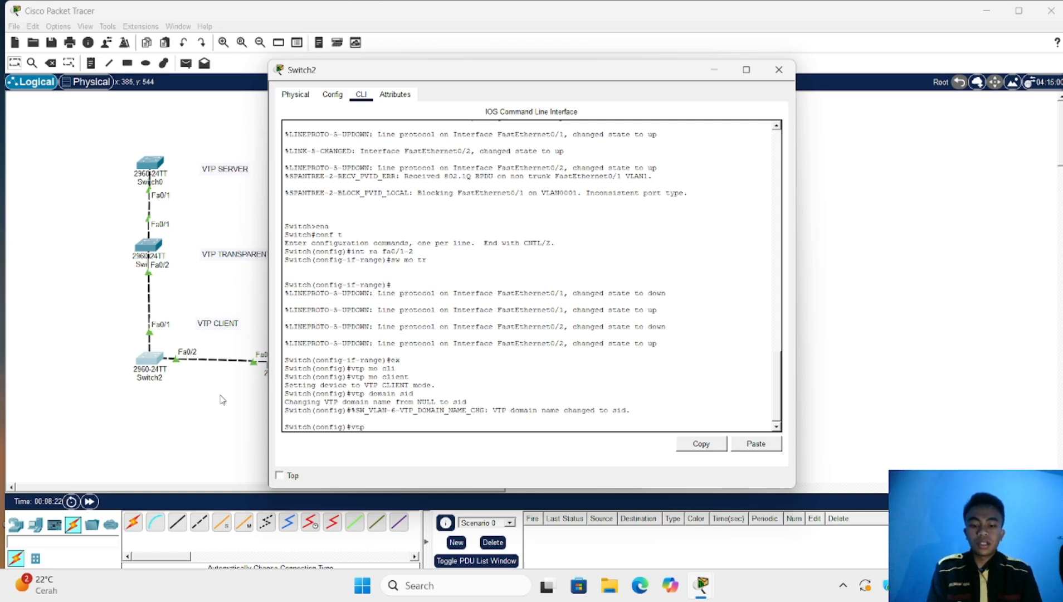
text( pass)
key(Tab)
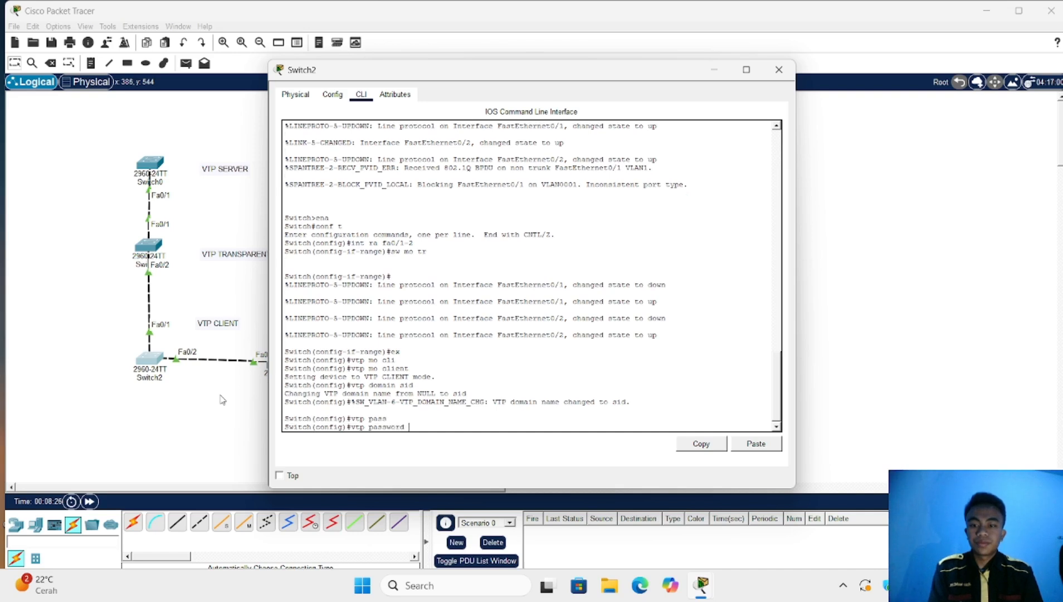
text(123)
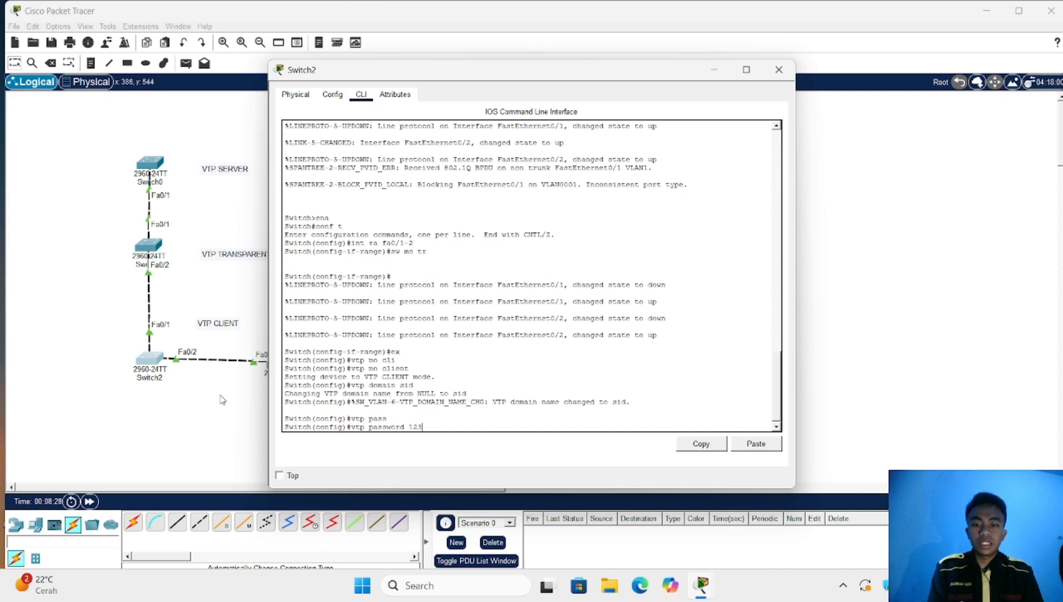
key(Return)
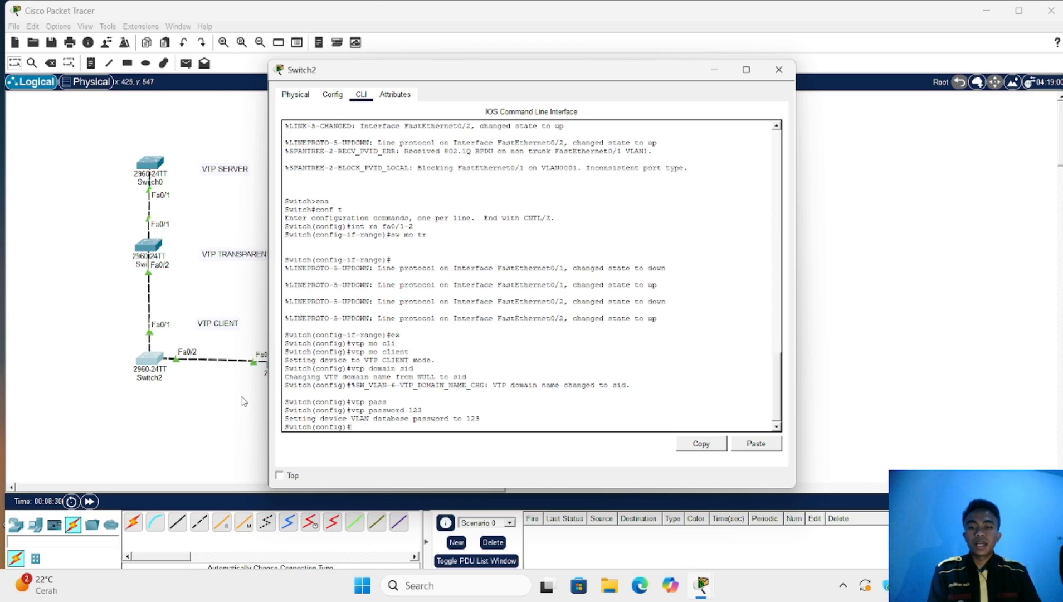
key(alt+F4)
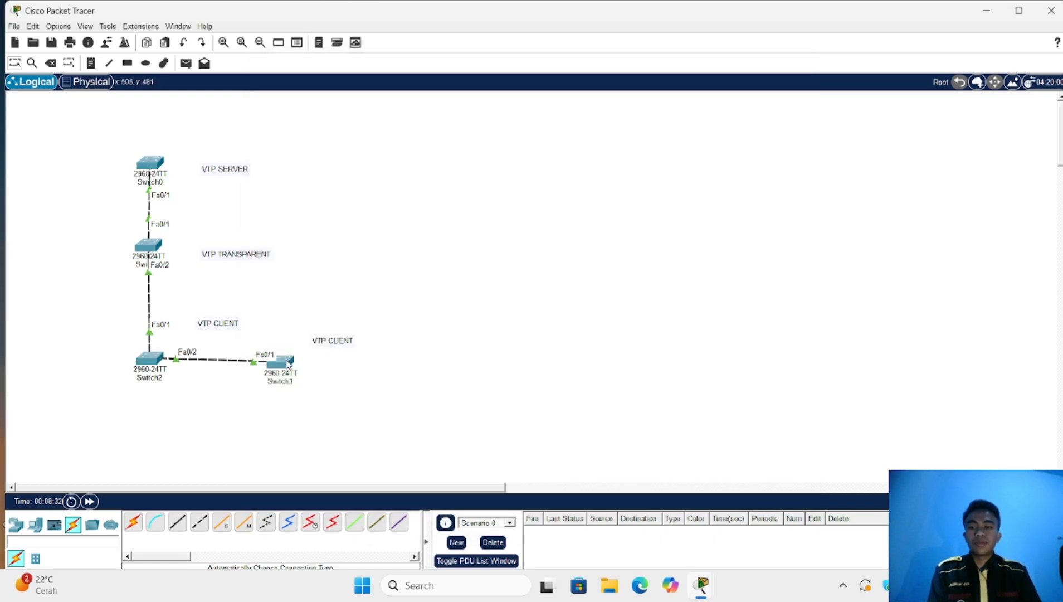
click(288, 363)
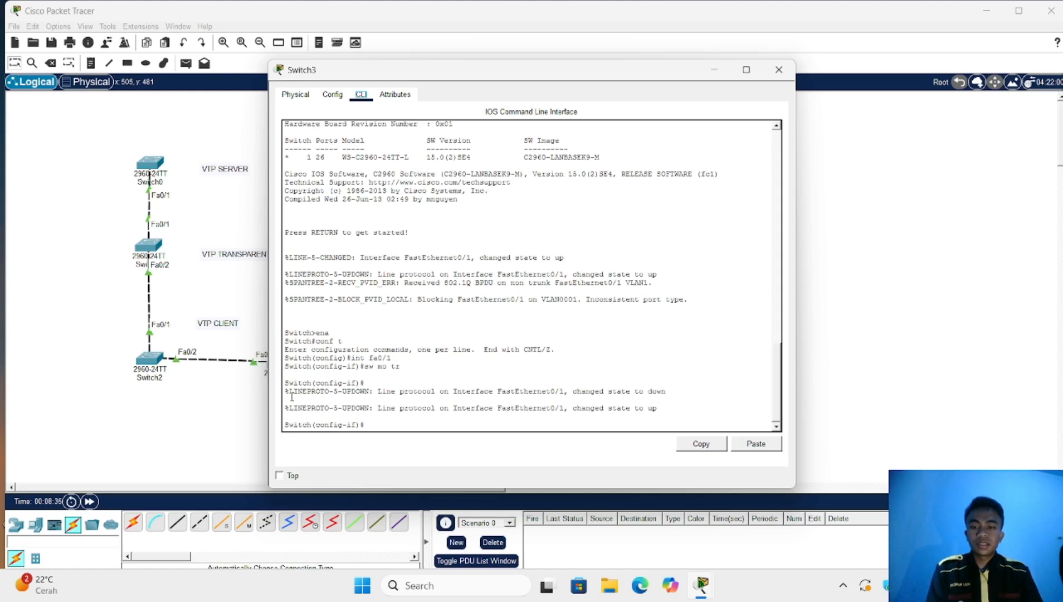
Exit interface mode on Switch3 and set it to VTP client mode
click(372, 424)
text(ex)
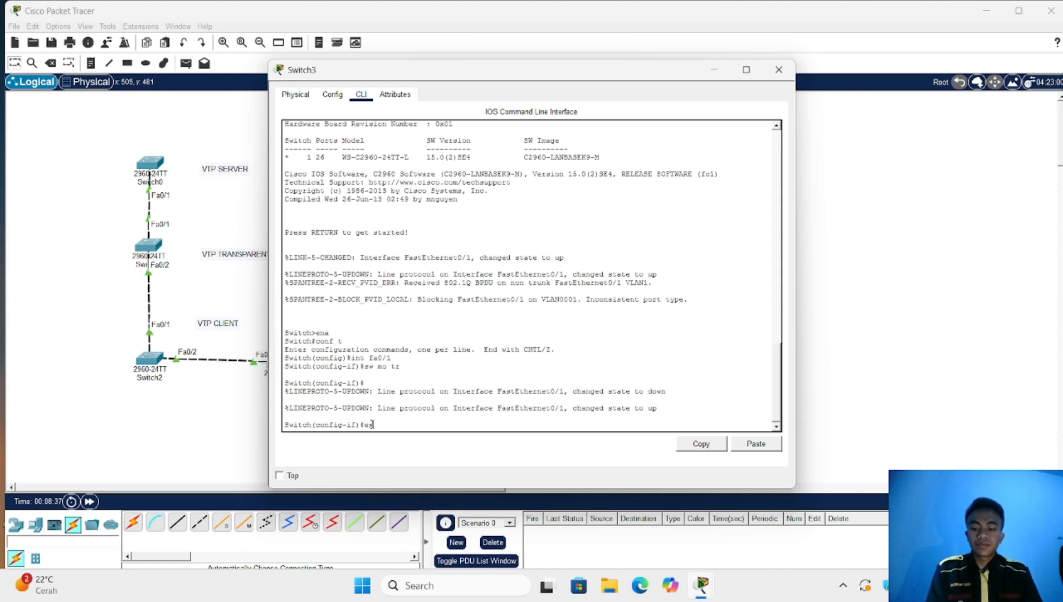
key(Return)
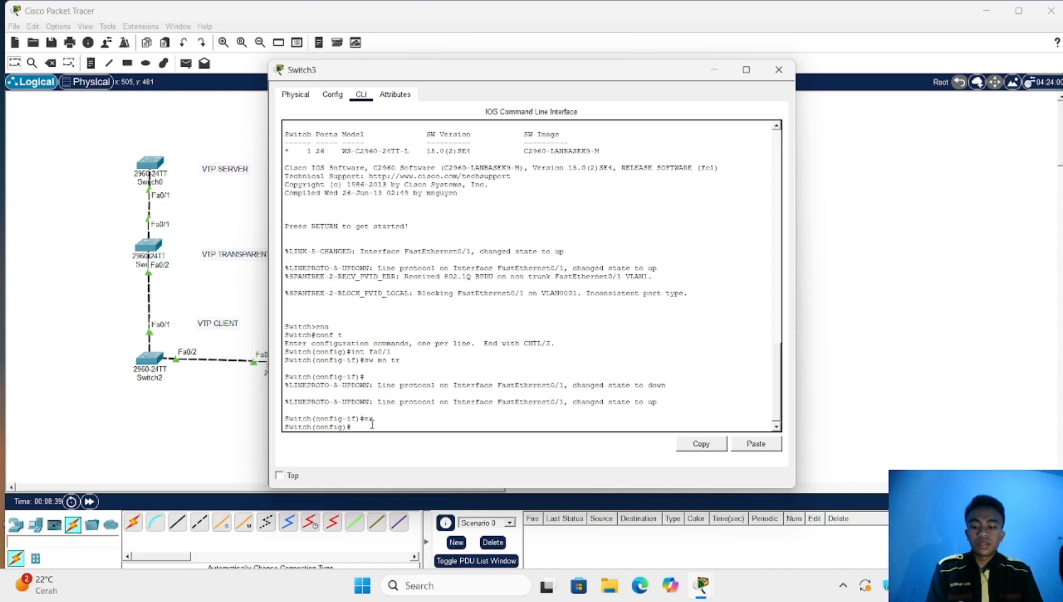
text(t)
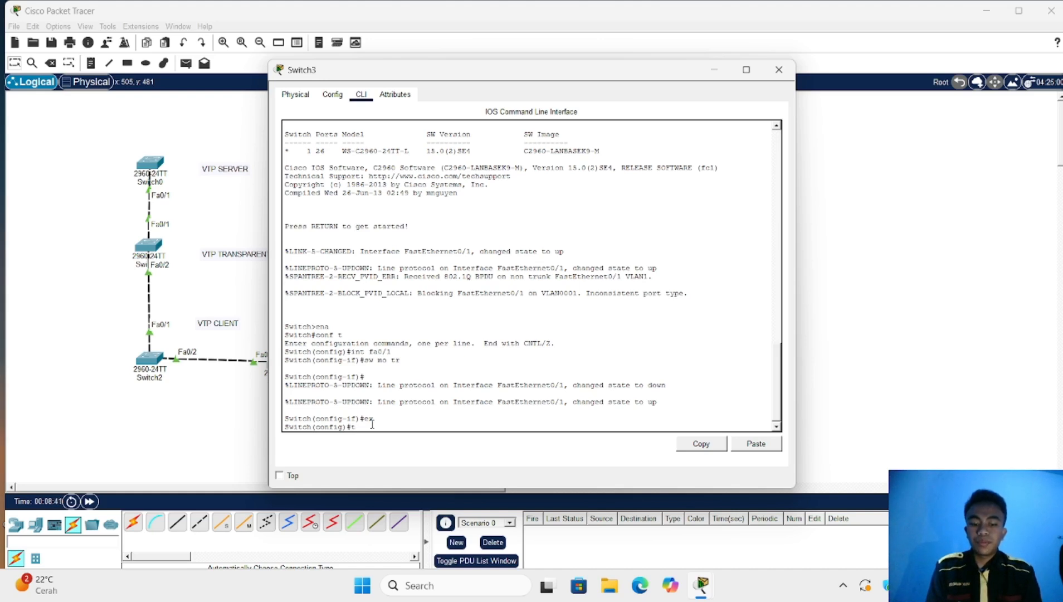
text(p)
key(BackSpace)
key(BackSpace)
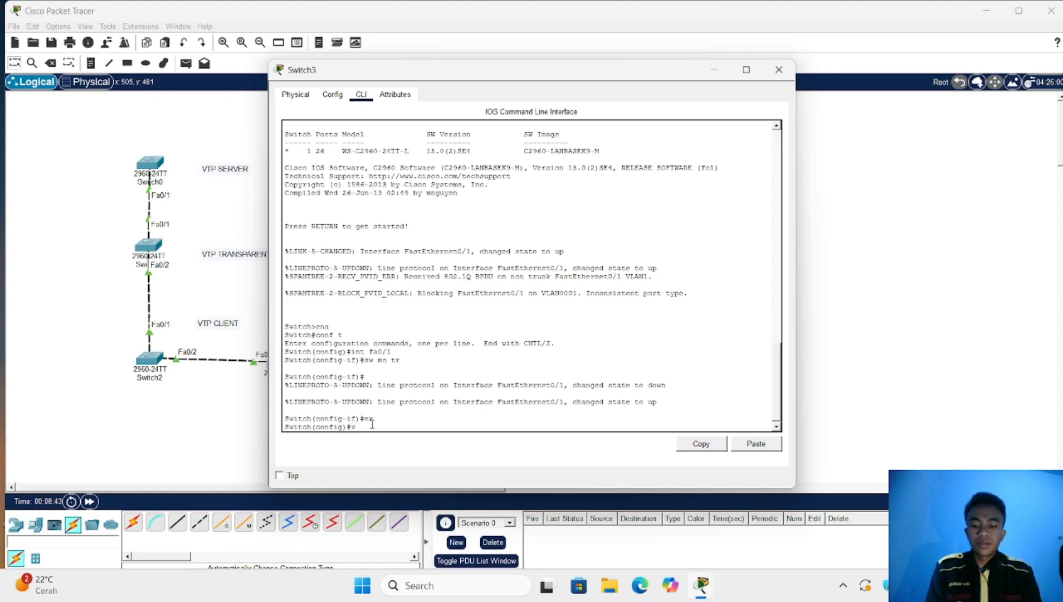
text(vtp mo)
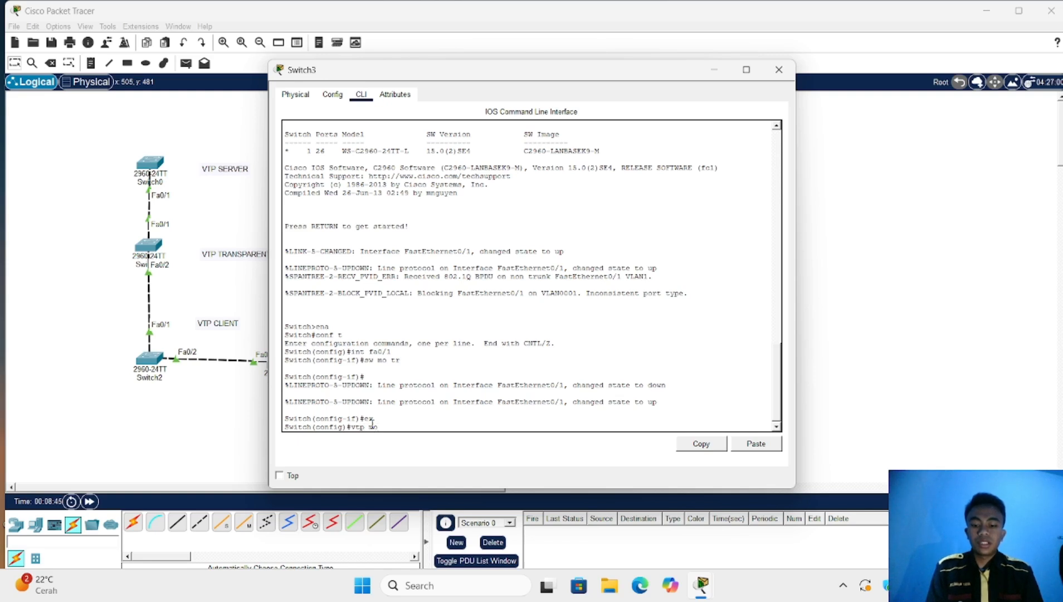
text( v1)
key(Tab)
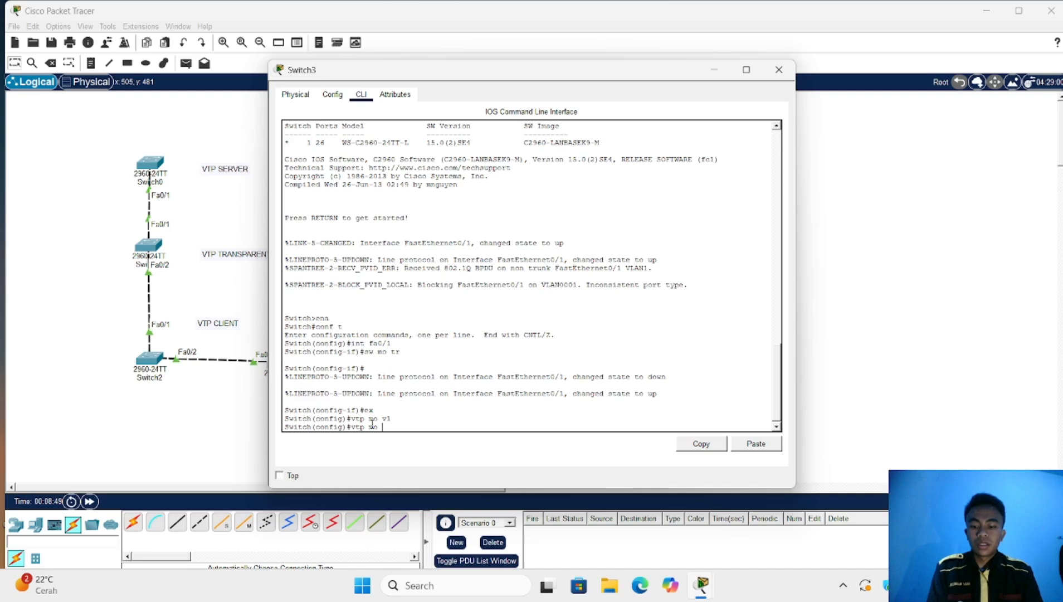
text(cl)
key(Tab)
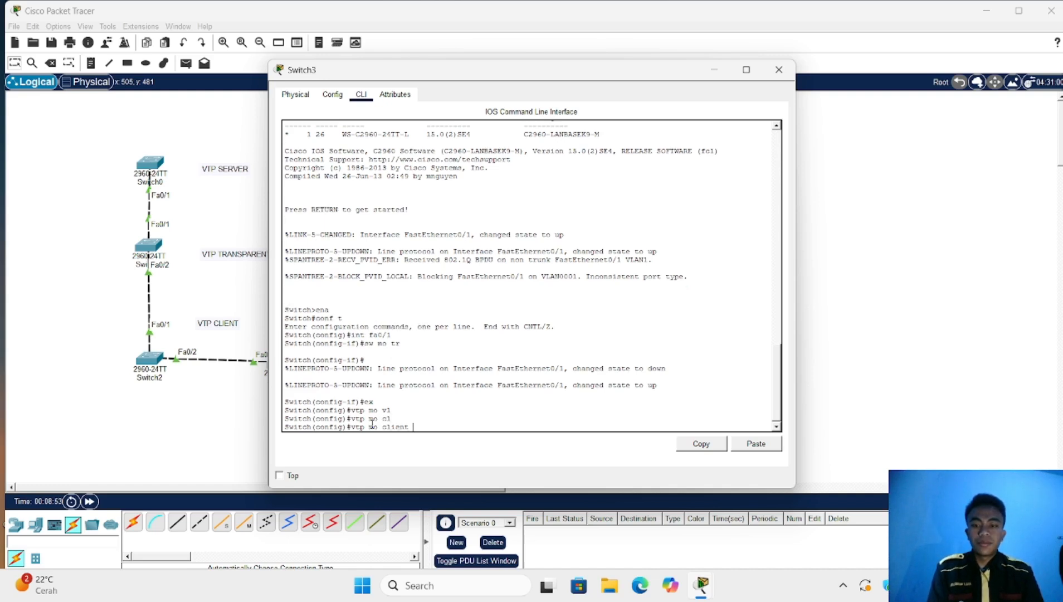
key(Return)
text(vtp )
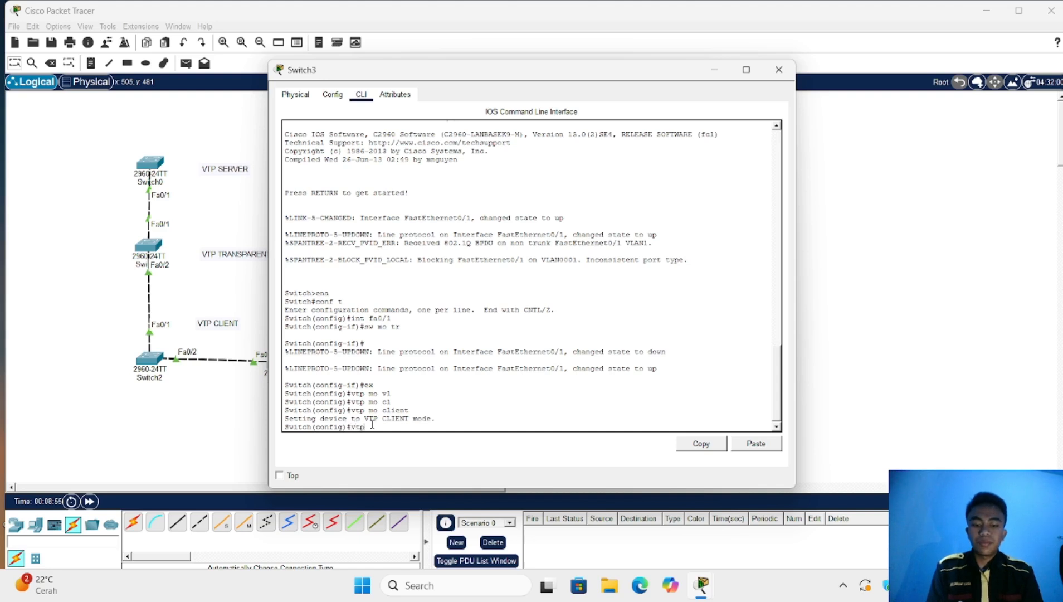
text(do)
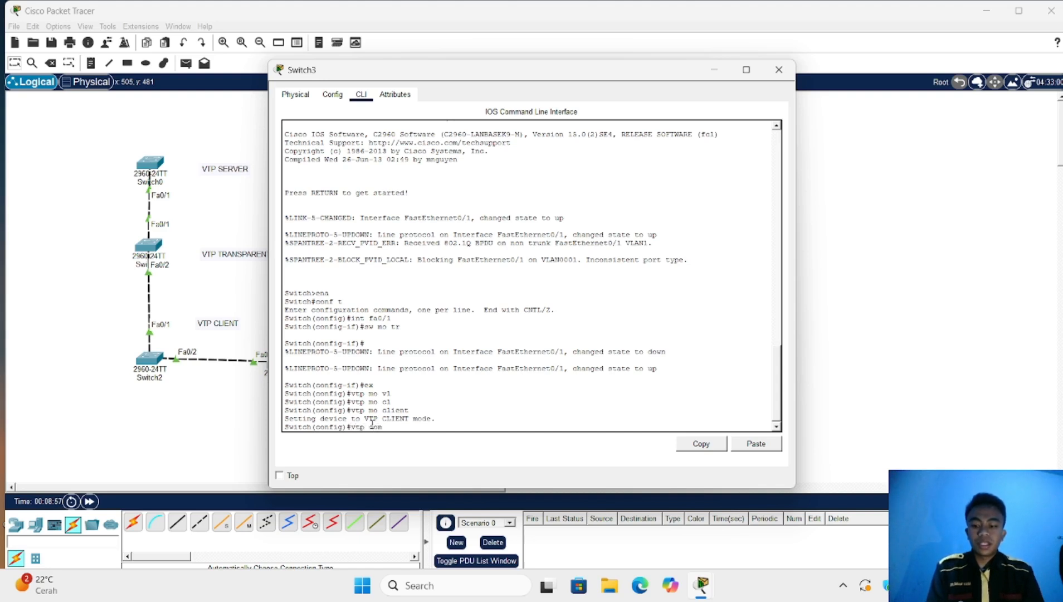
text(m)
key(Tab)
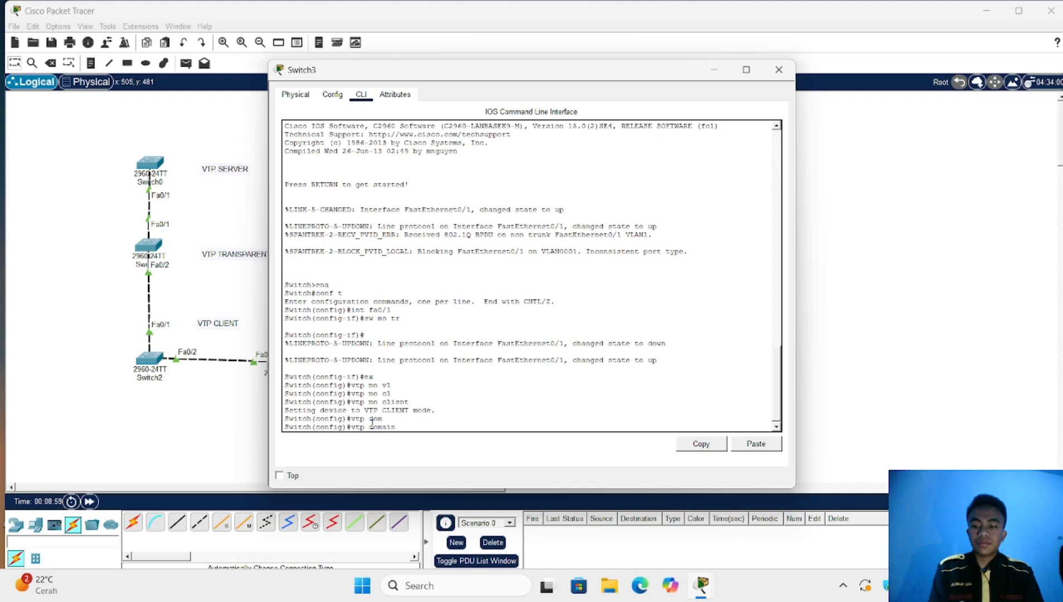
text(ai)
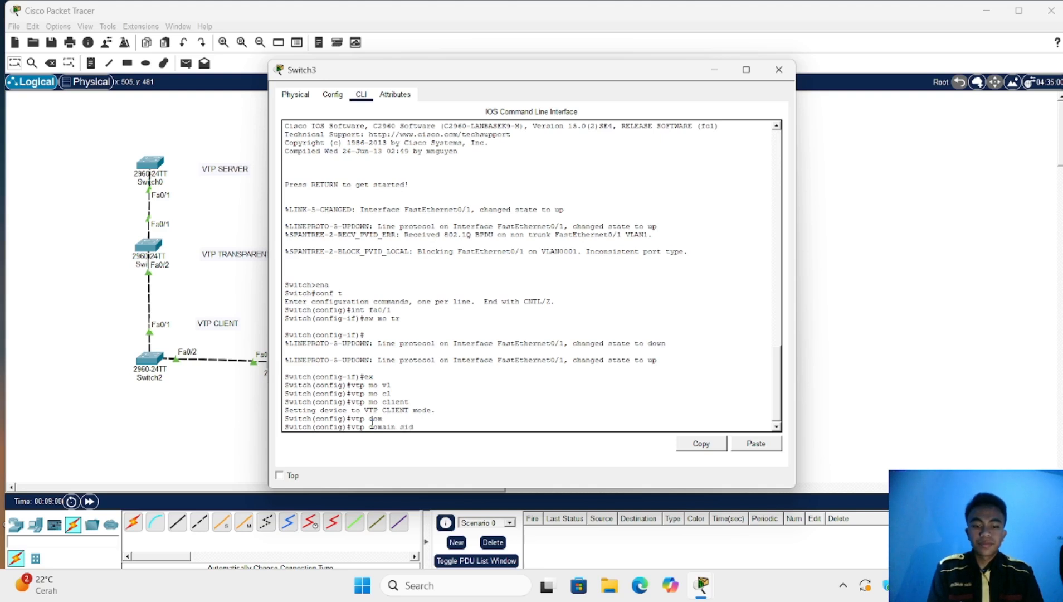
text(d)
key(Return)
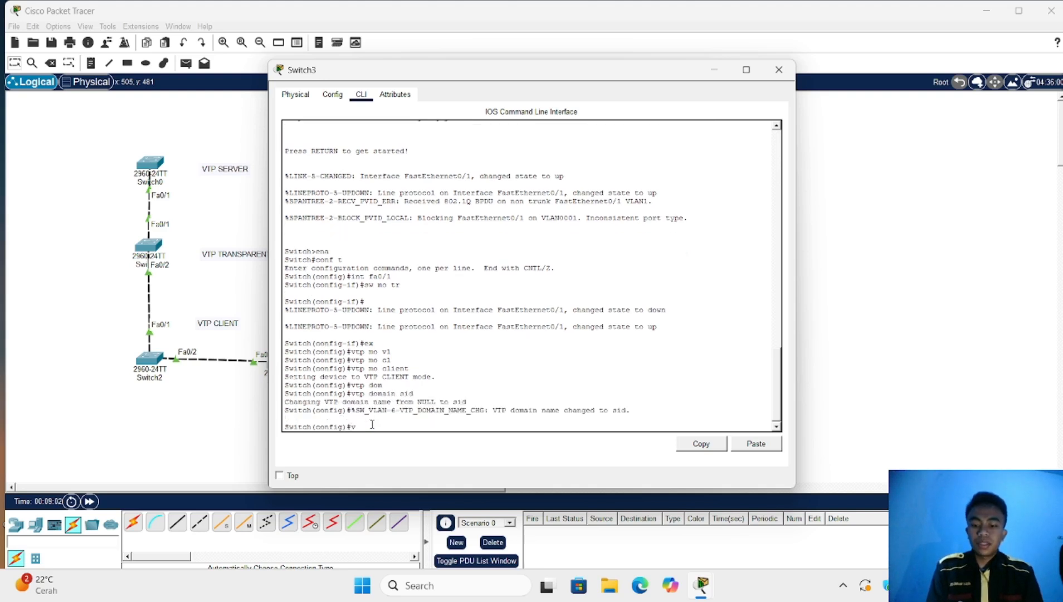
text(vtp )
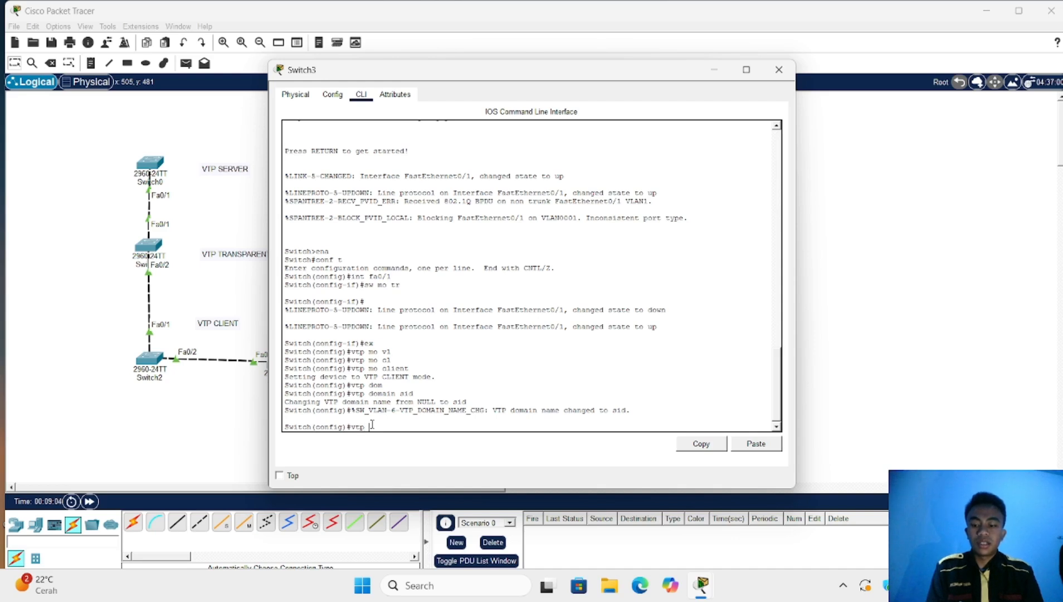
text(pas)
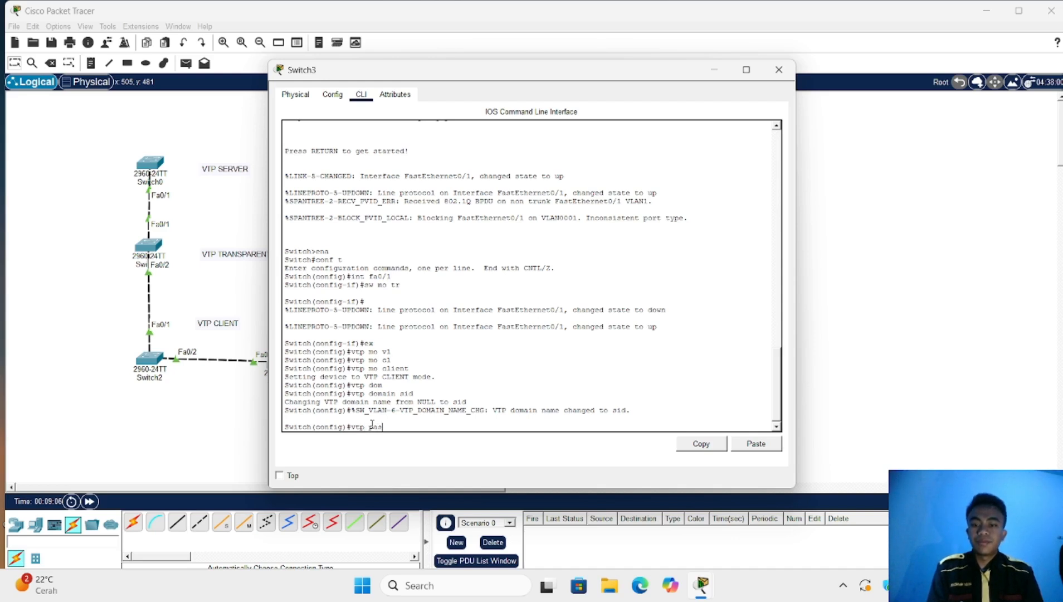
text(s)
key(Tab)
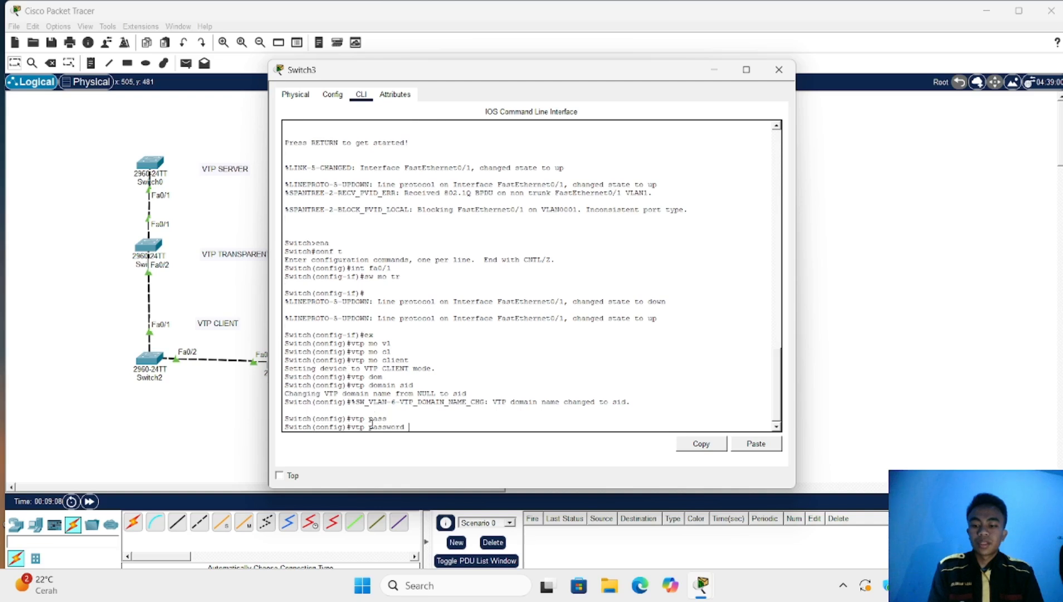
text(123)
key(Return)
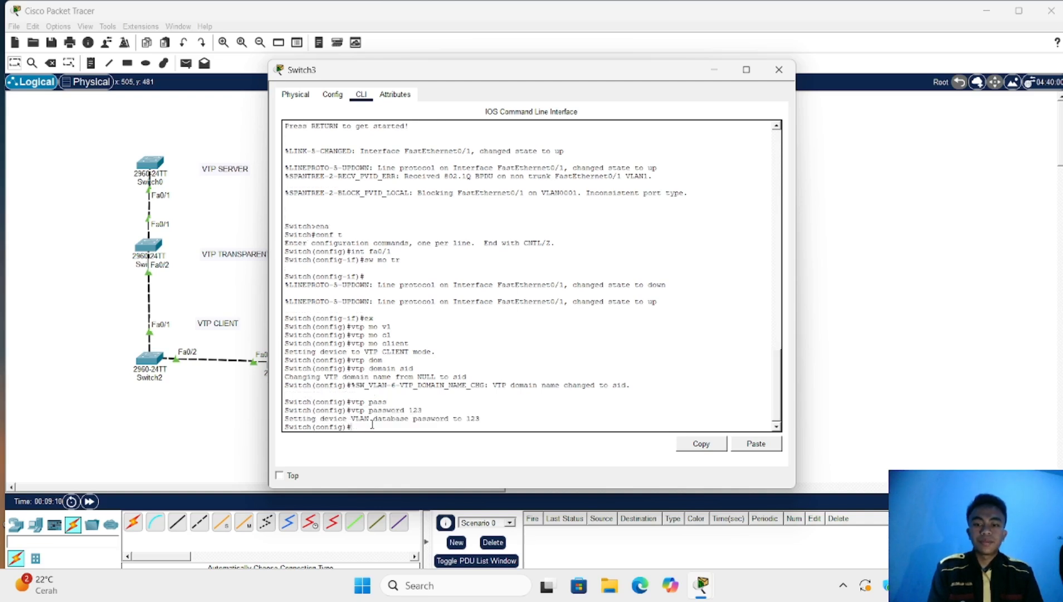
key(Return)
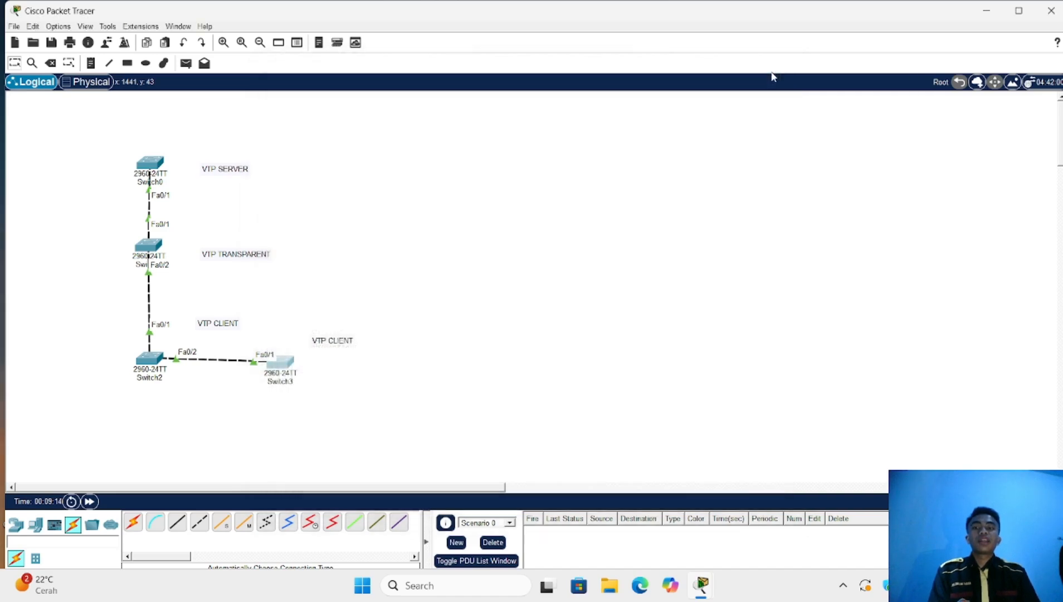
On Switch0's console, create VLAN 300 named VLAN300 and enter the vlan 400 command
click(779, 70)
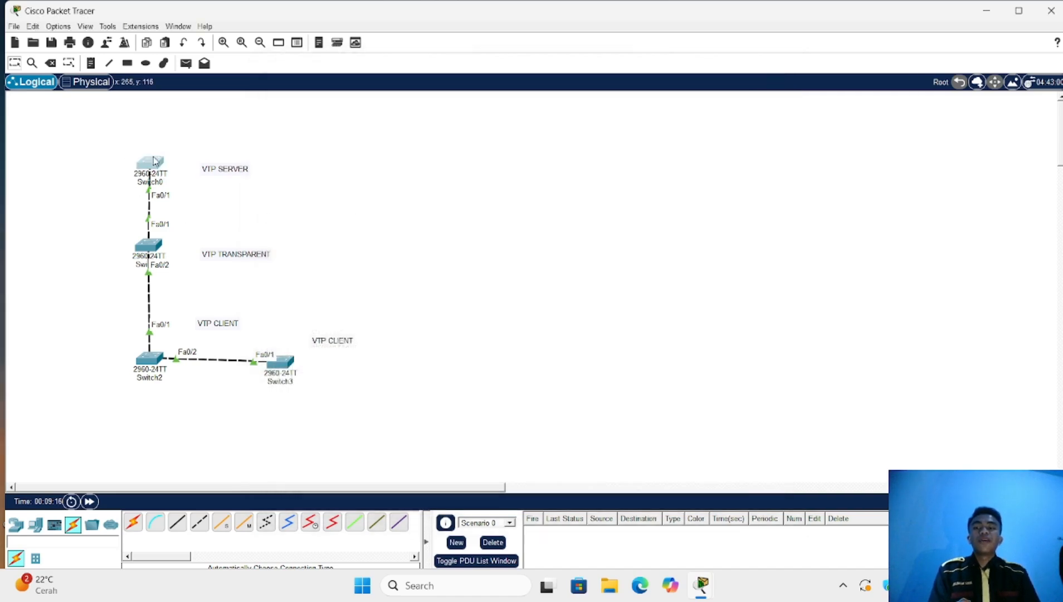
click(151, 163)
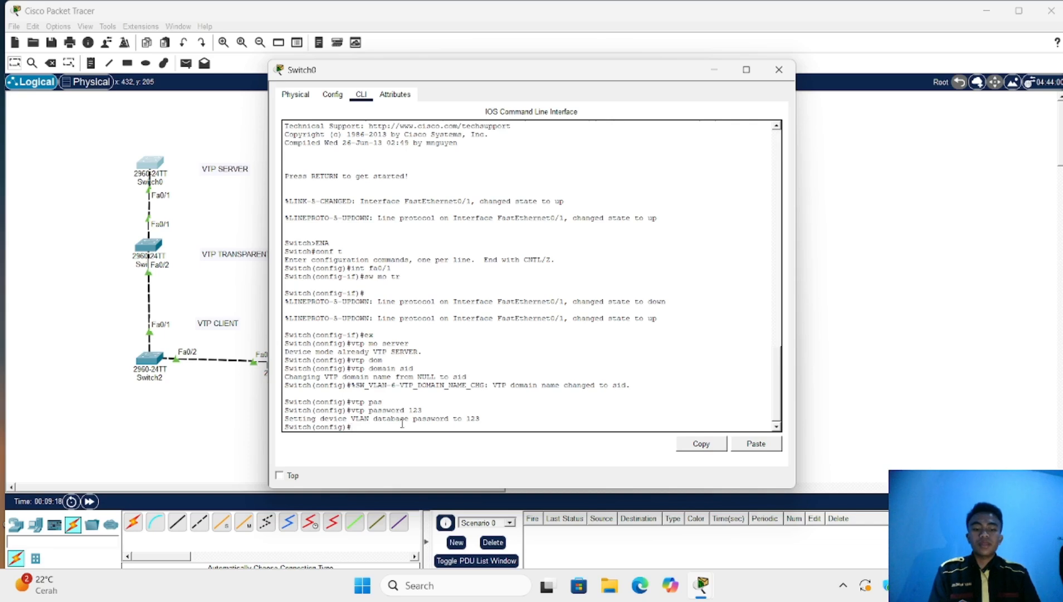
key(Return)
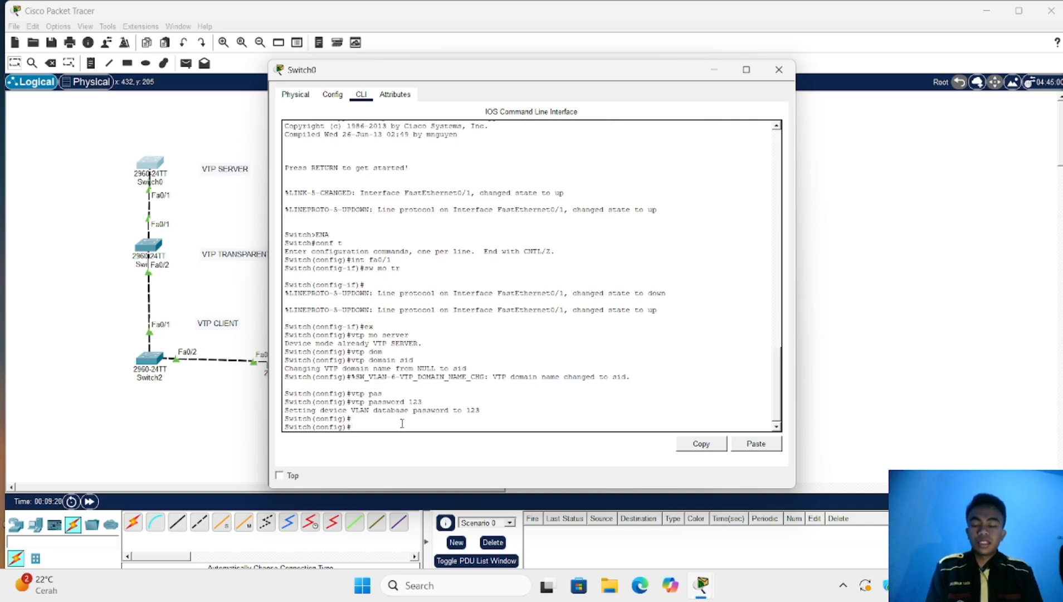
text(vla)
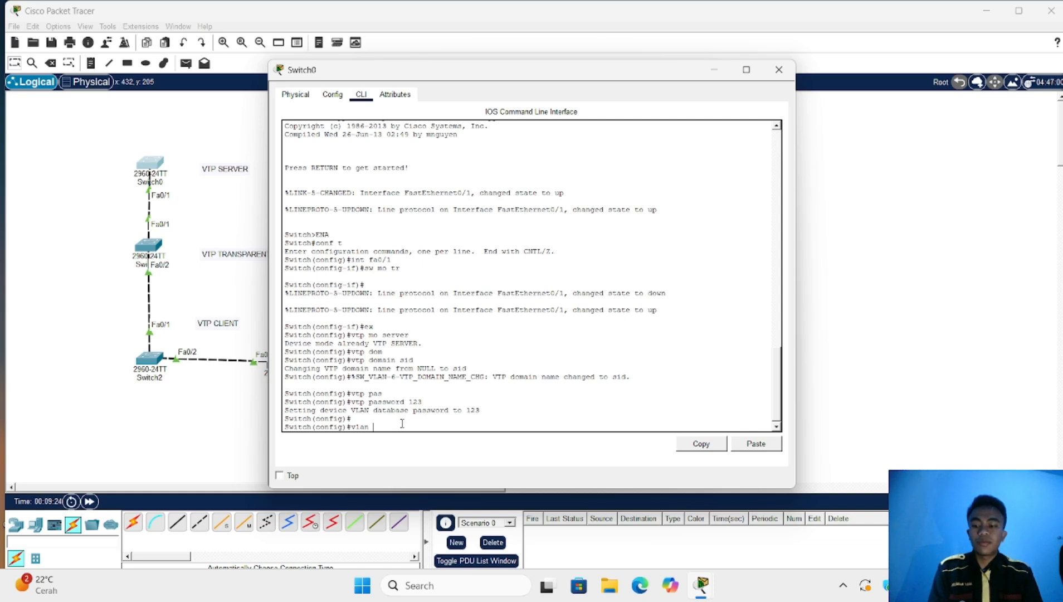
text(n )
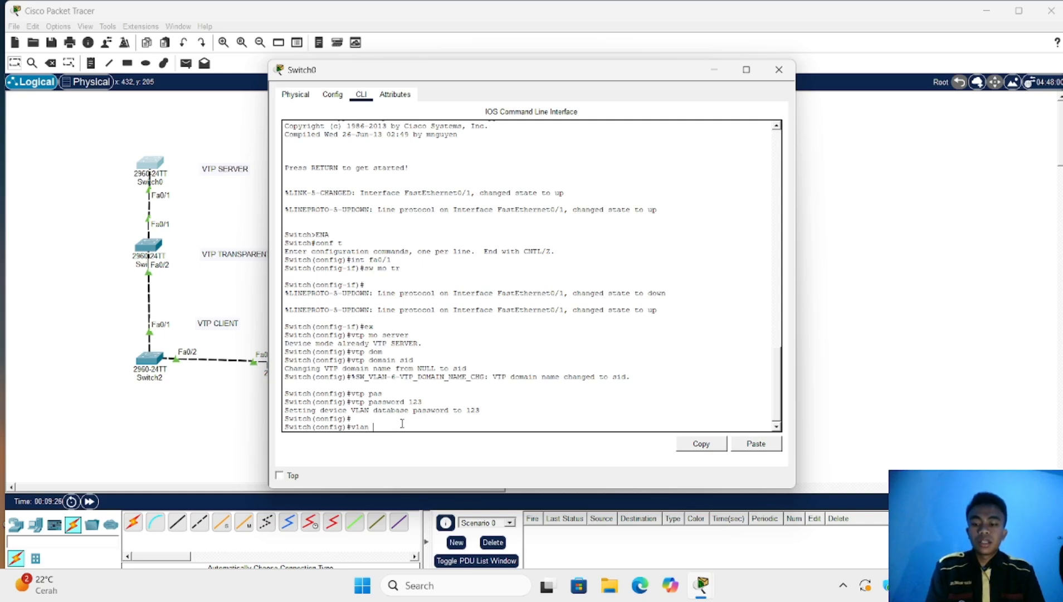
text(300)
key(Return)
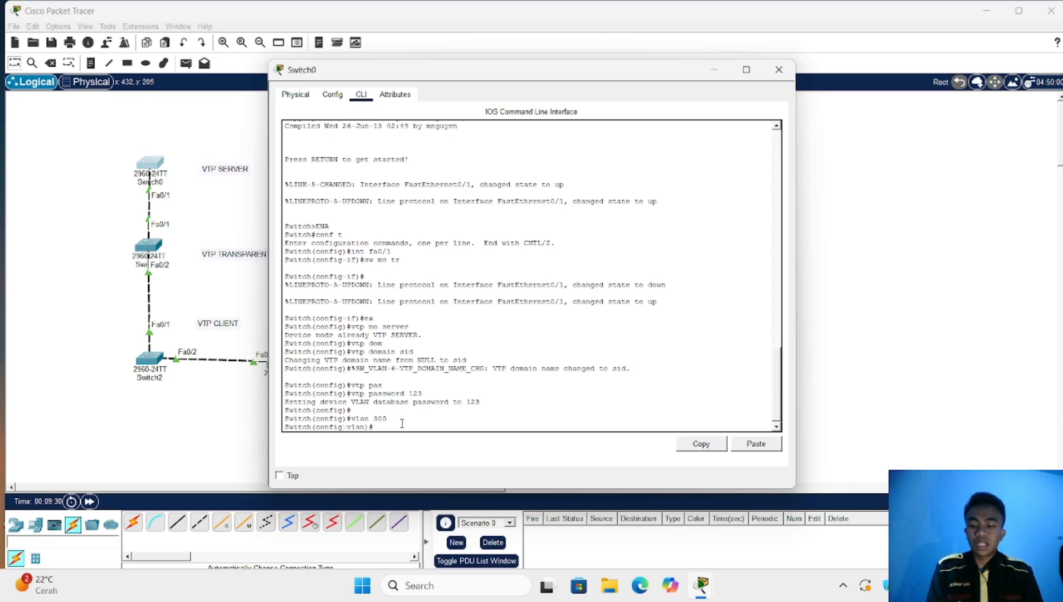
text(nam)
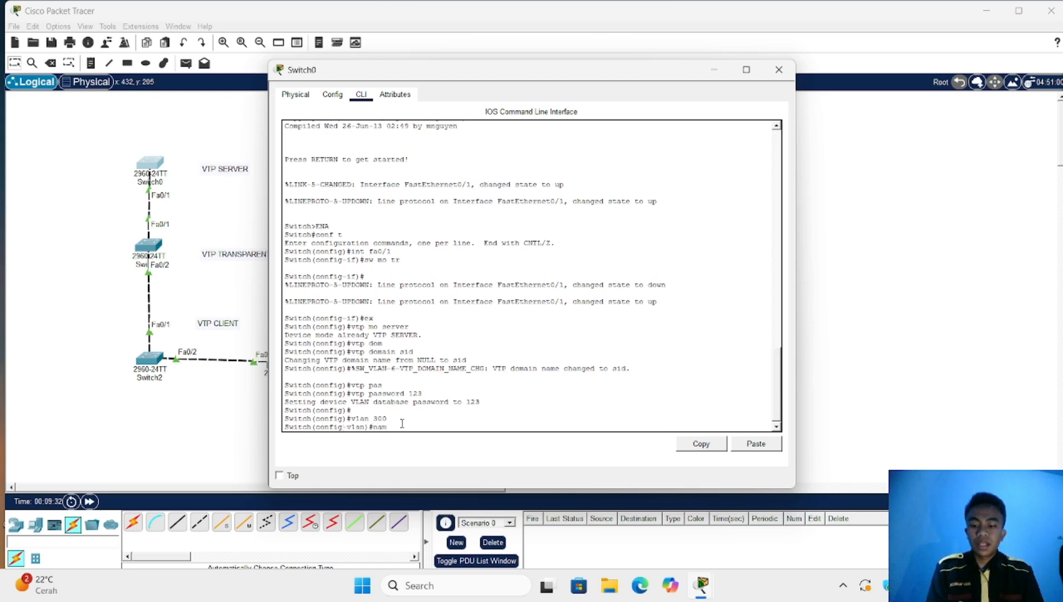
text(e )
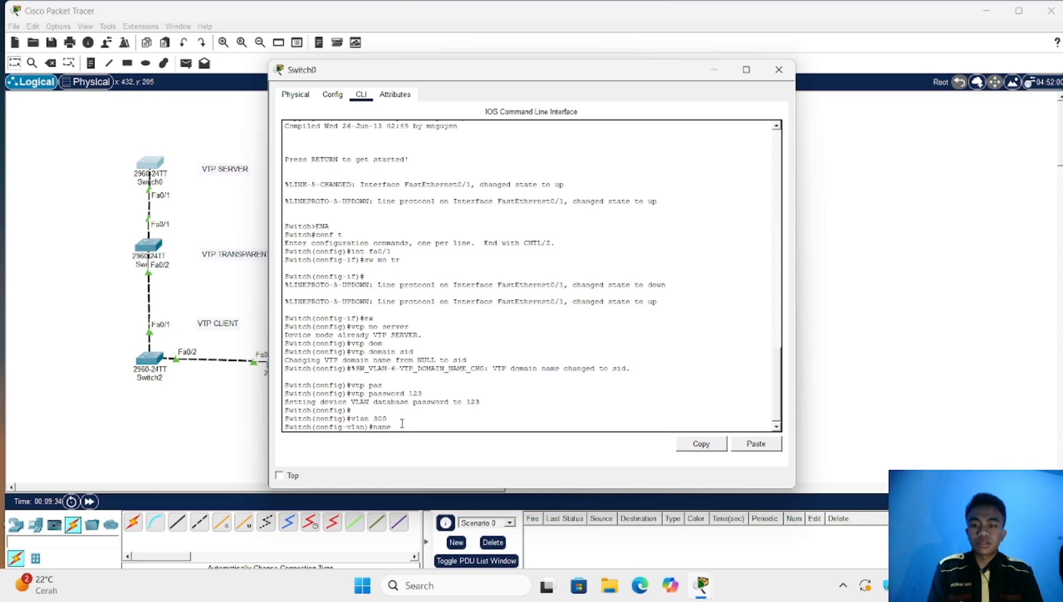
text(VLAN)
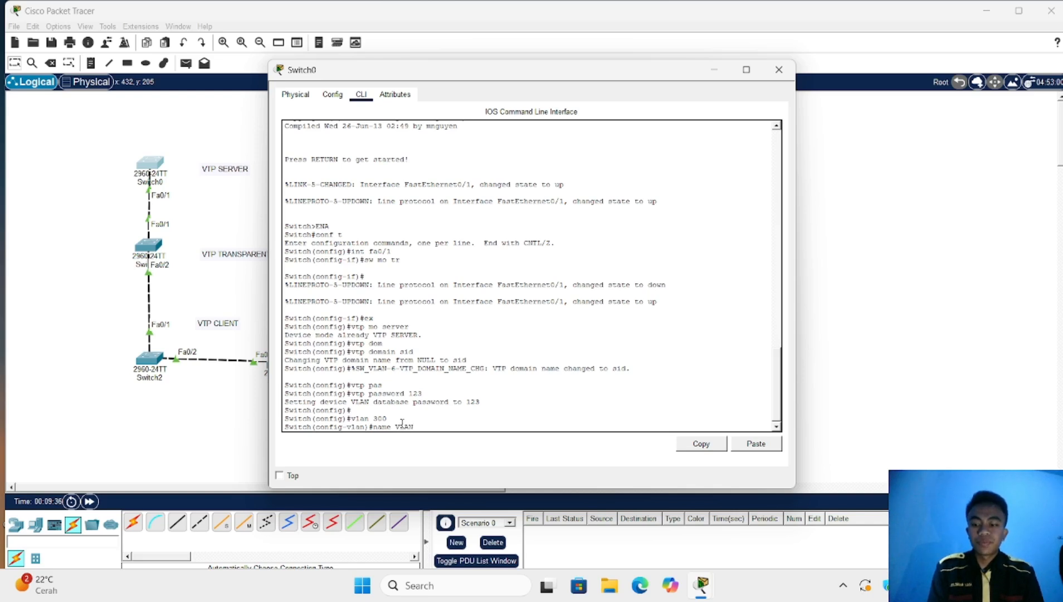
text(300)
key(Return)
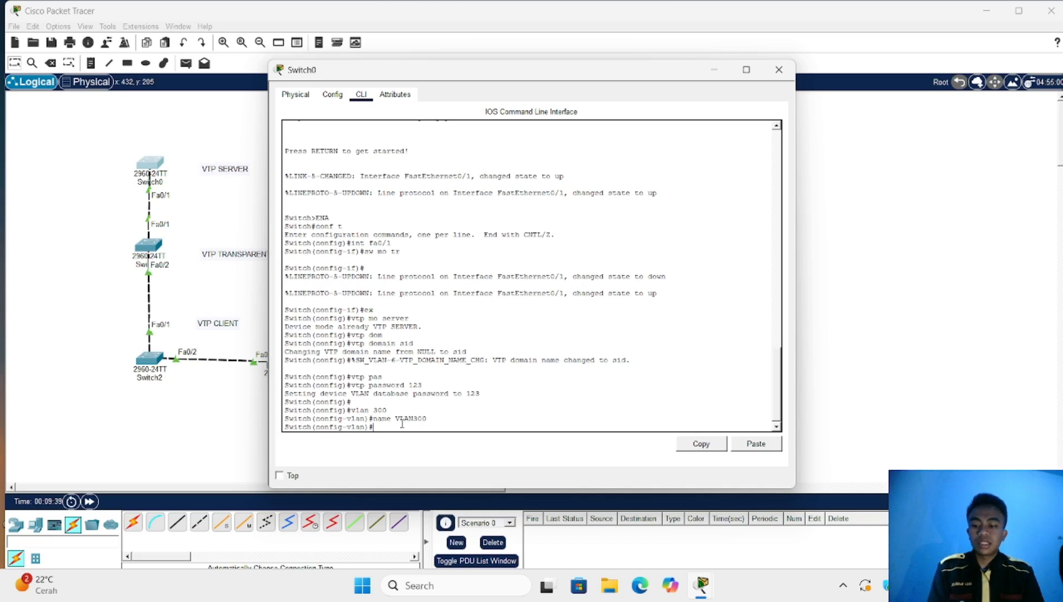
text(vlan)
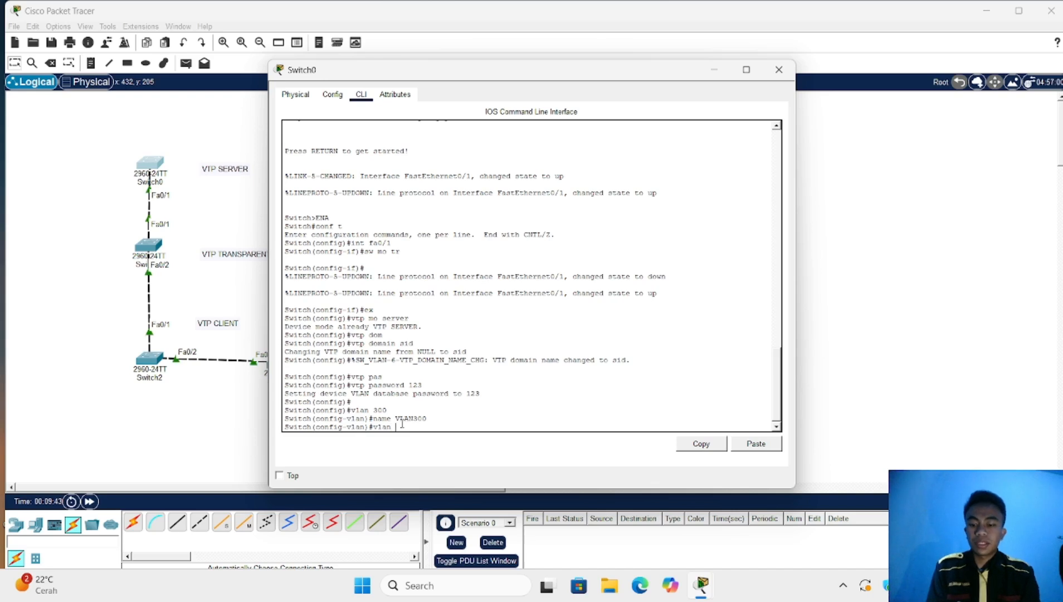
text( 400)
Create VLAN 400 on Switch0 and name it VLAN400
key(Return)
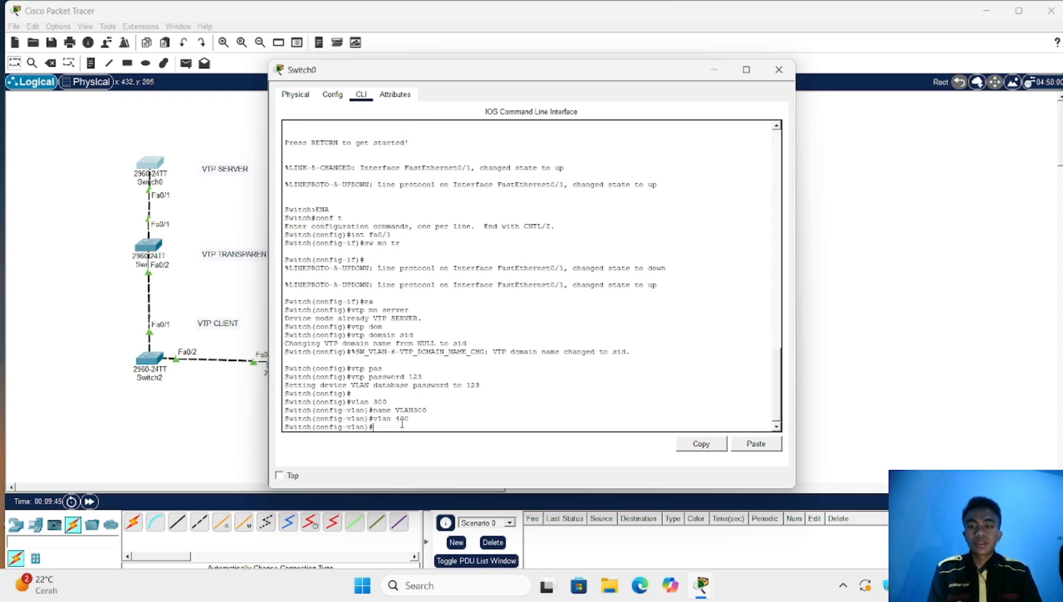
text(na)
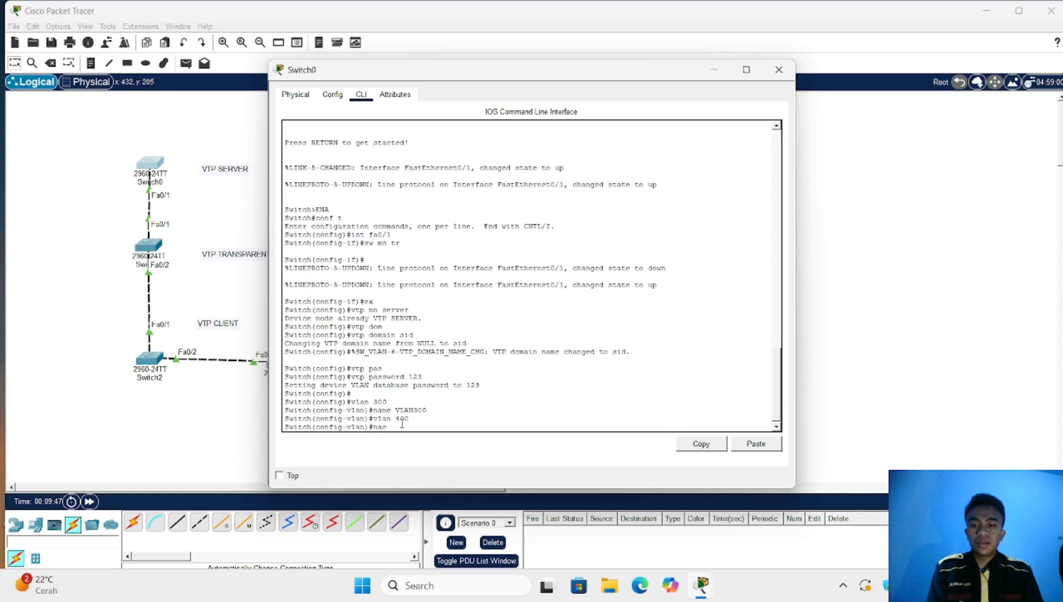
text(e)
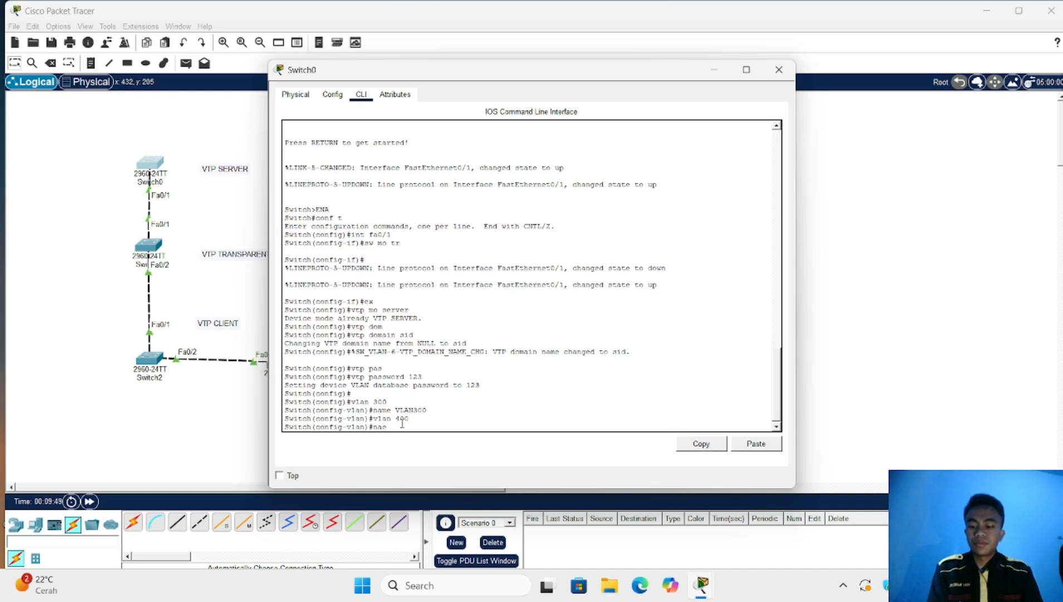
text( VLAN)
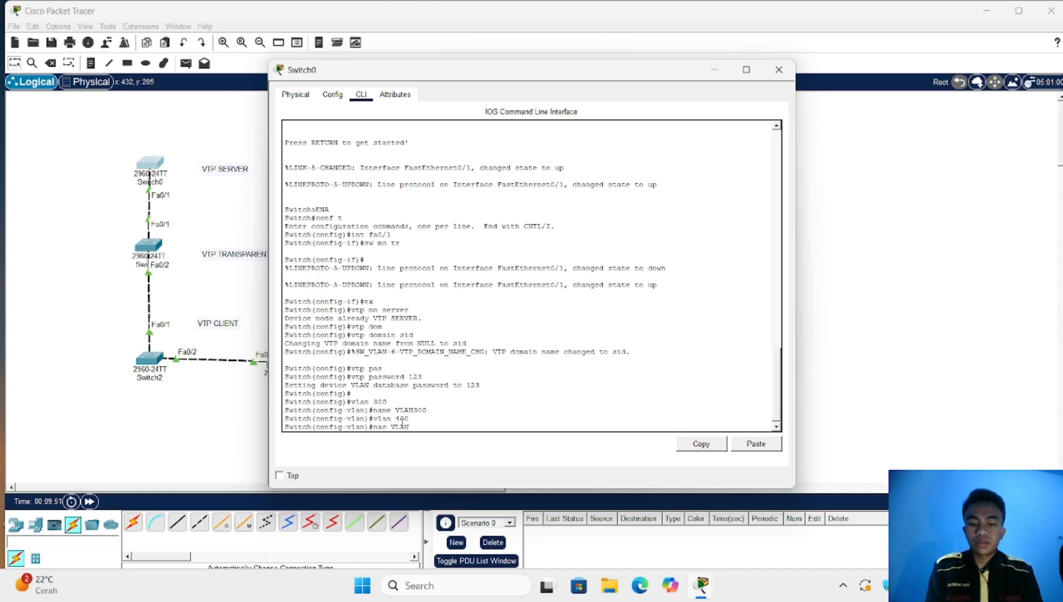
text(400)
key(Return)
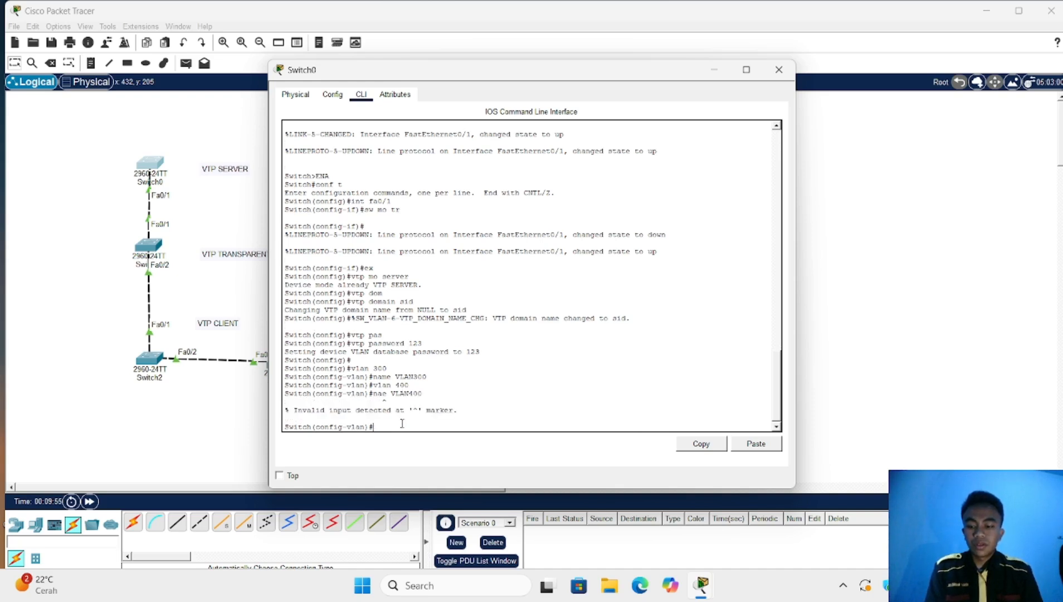
text(NAME)
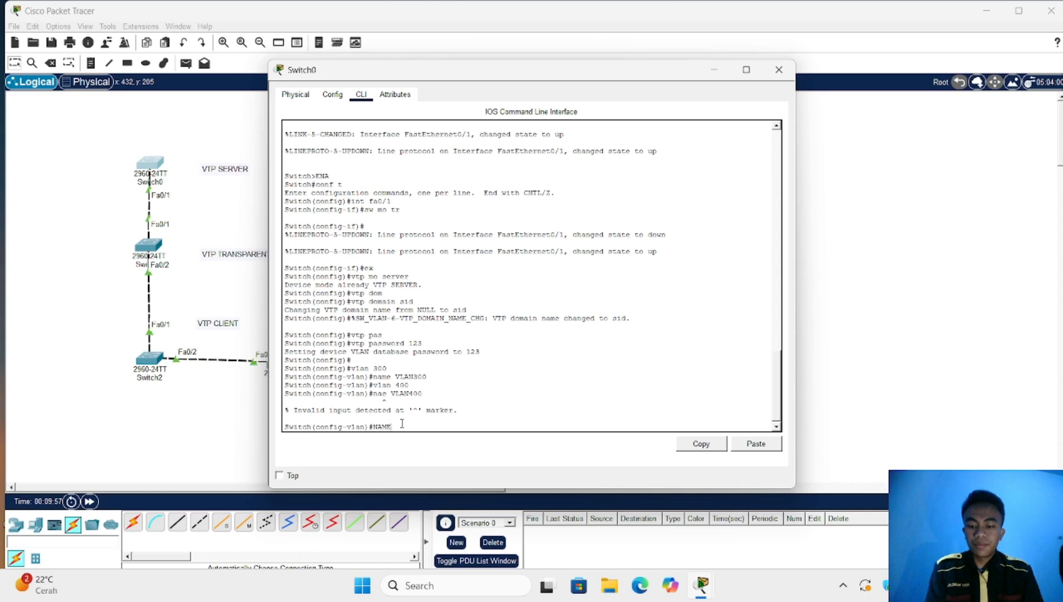
text( VLAN)
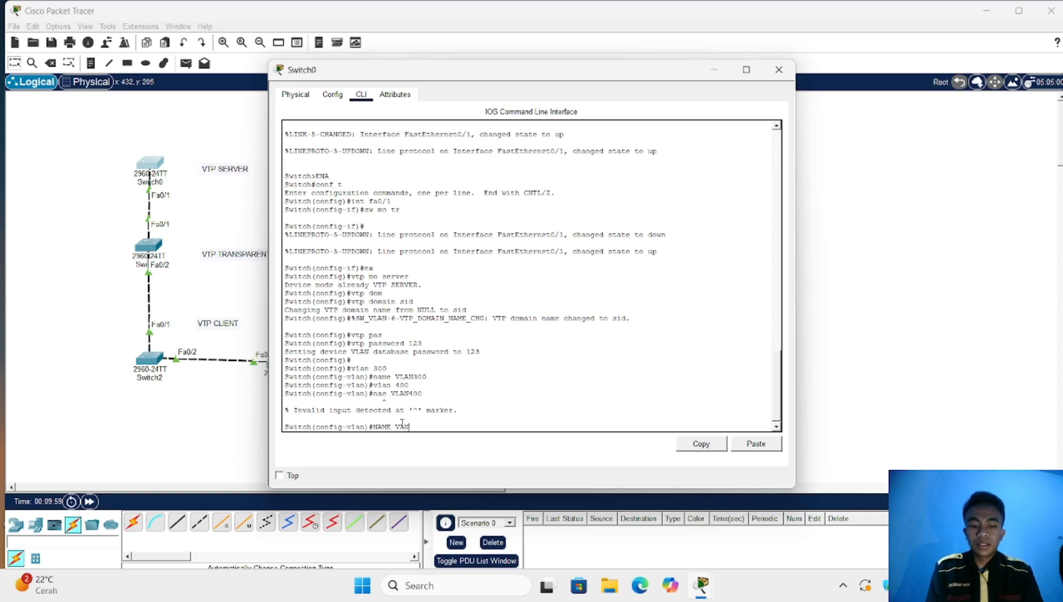
key(BackSpace)
key(BackSpace)
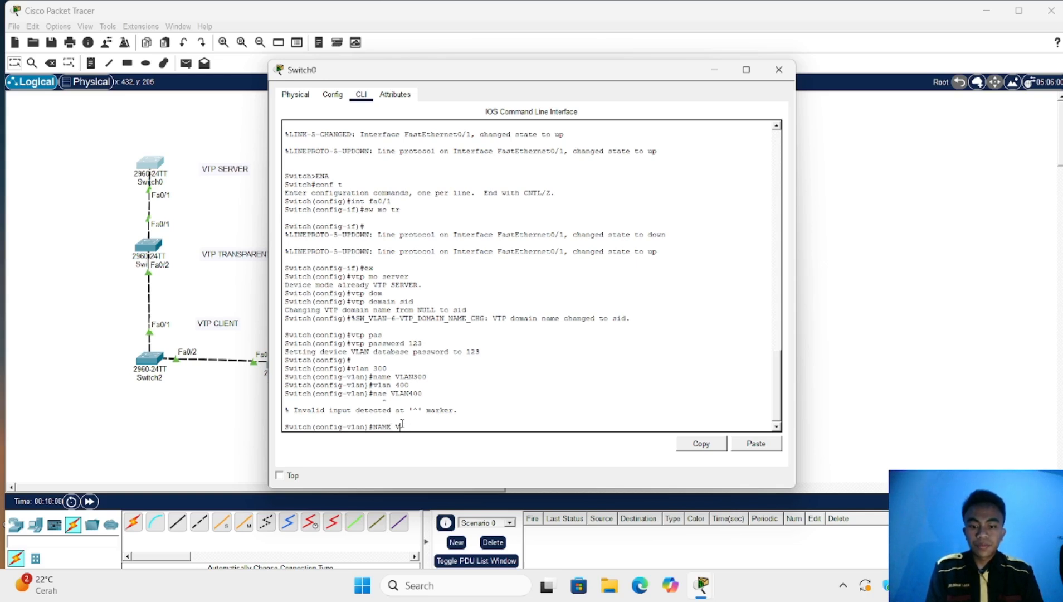
text(AN)
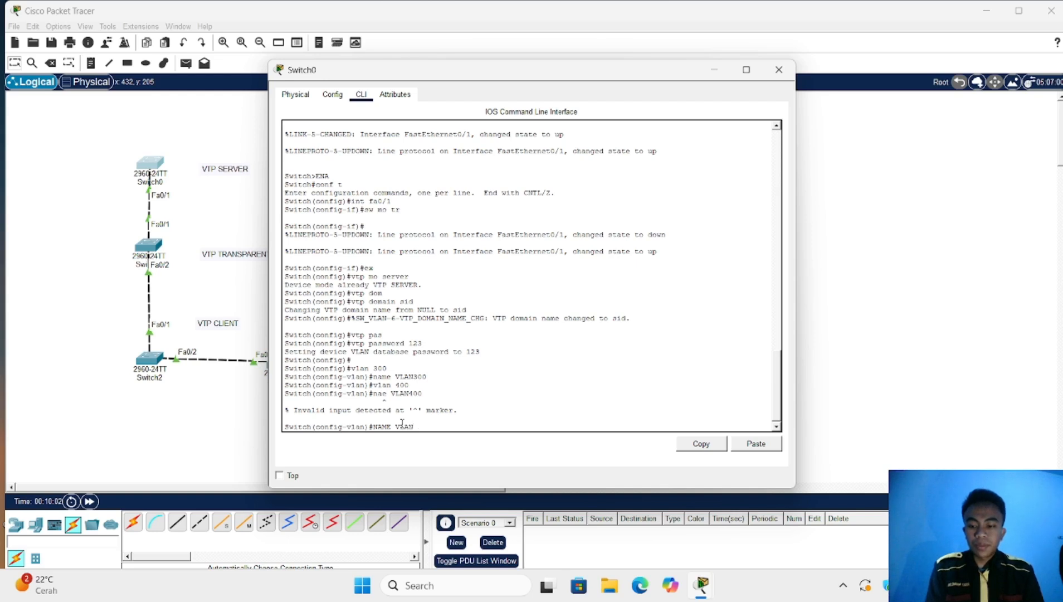
text(400)
key(Return)
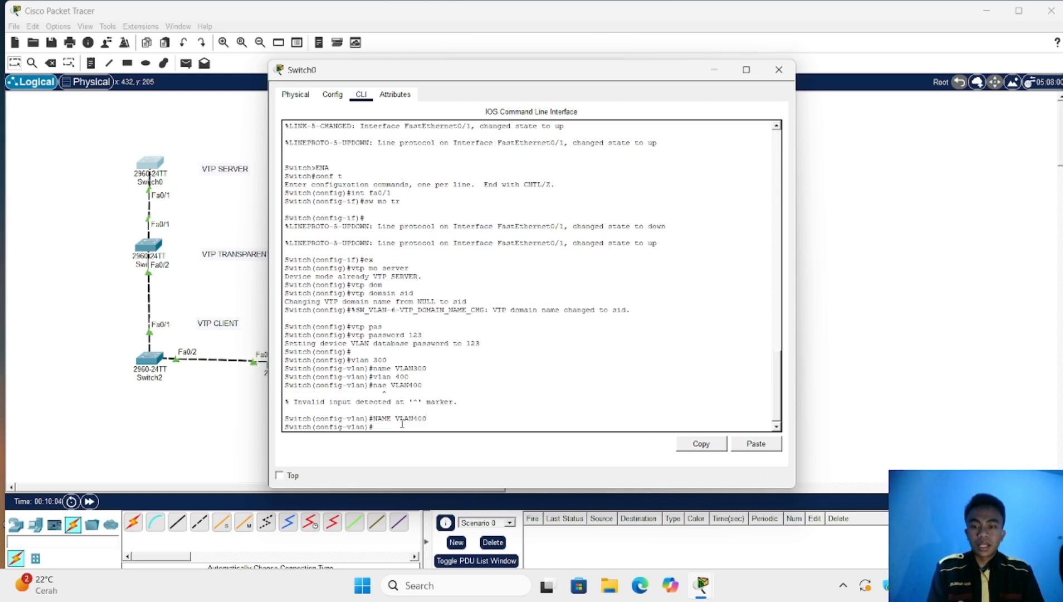
Verify Switch0 lists VLAN300 and VLAN400 with 'do sh vl br', then move to Switch2
text(DO)
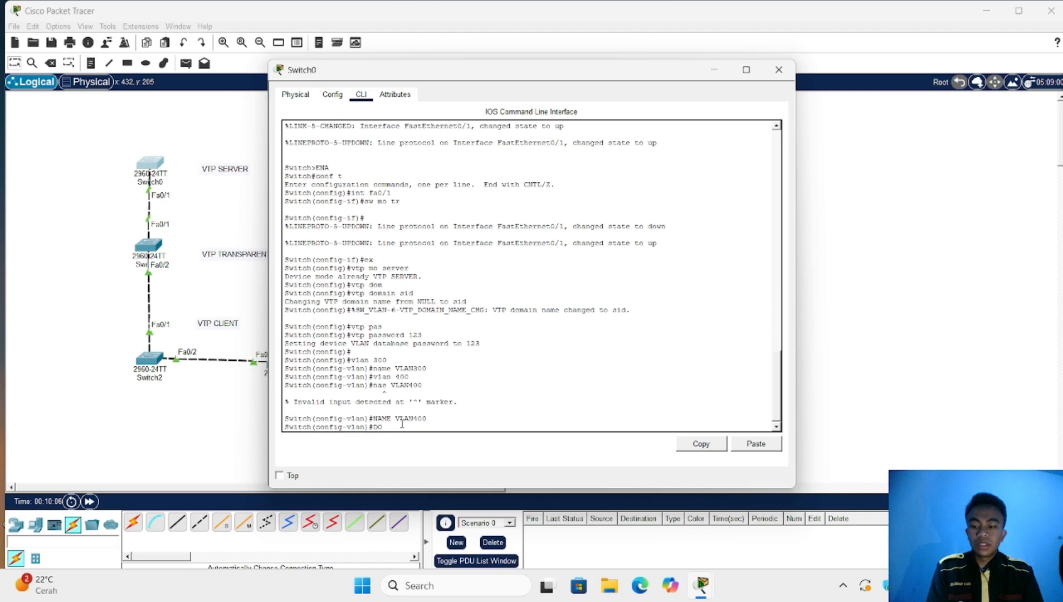
text( SH VL BR)
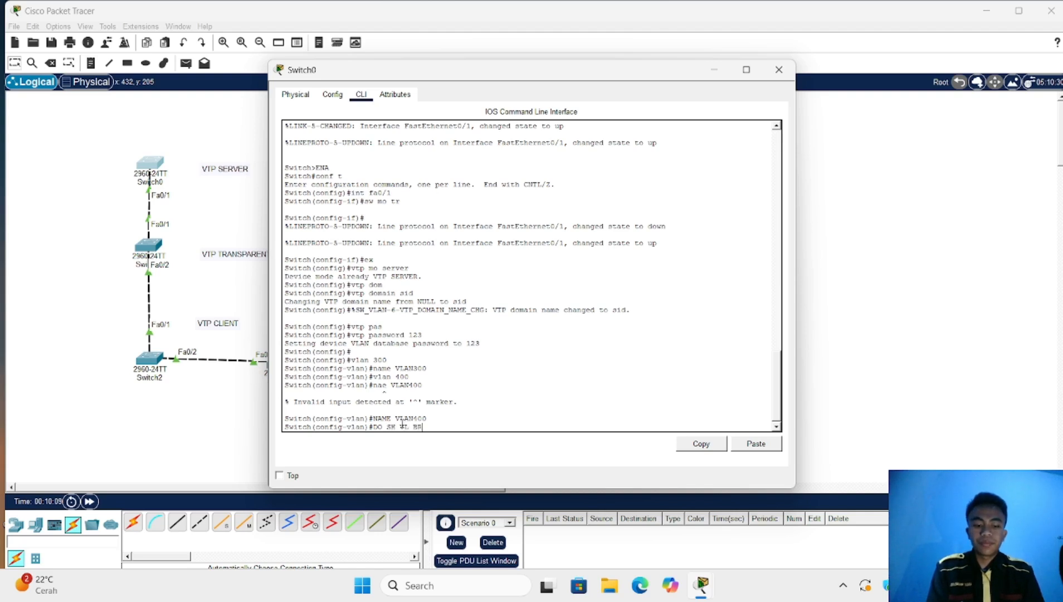
key(Return)
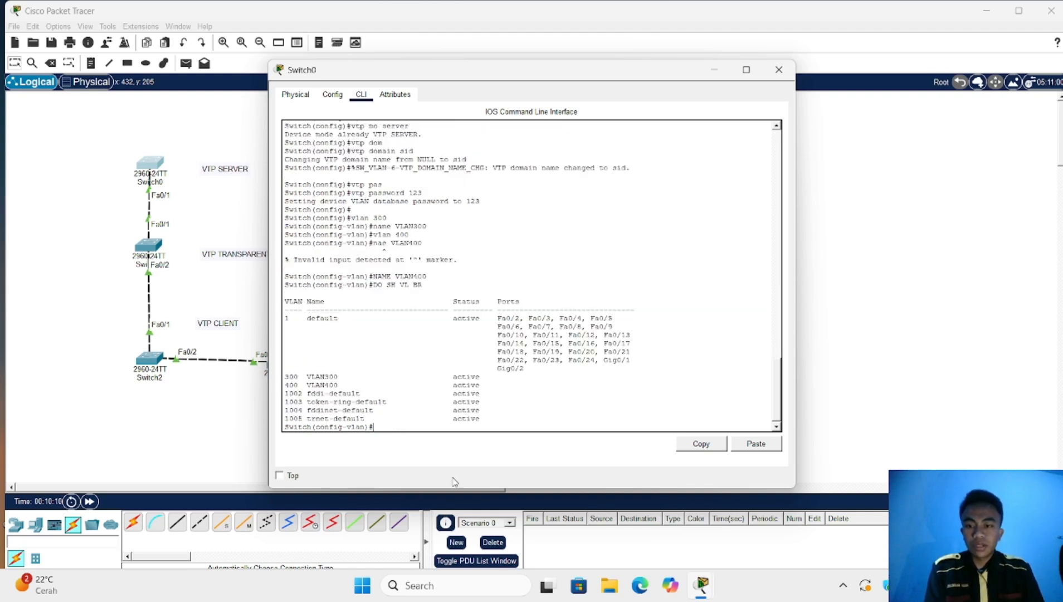
click(170, 425)
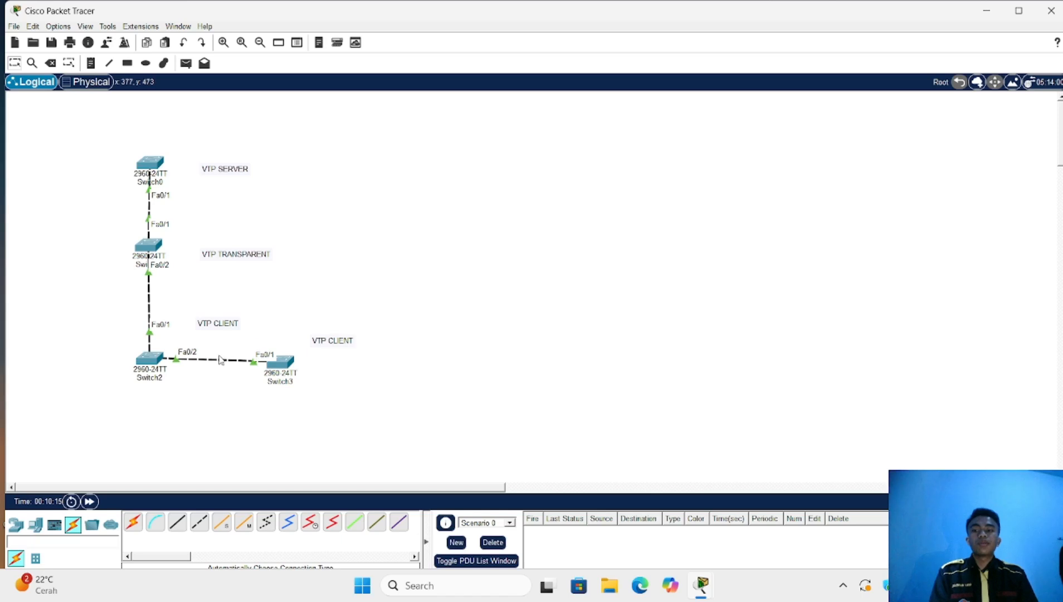
click(149, 358)
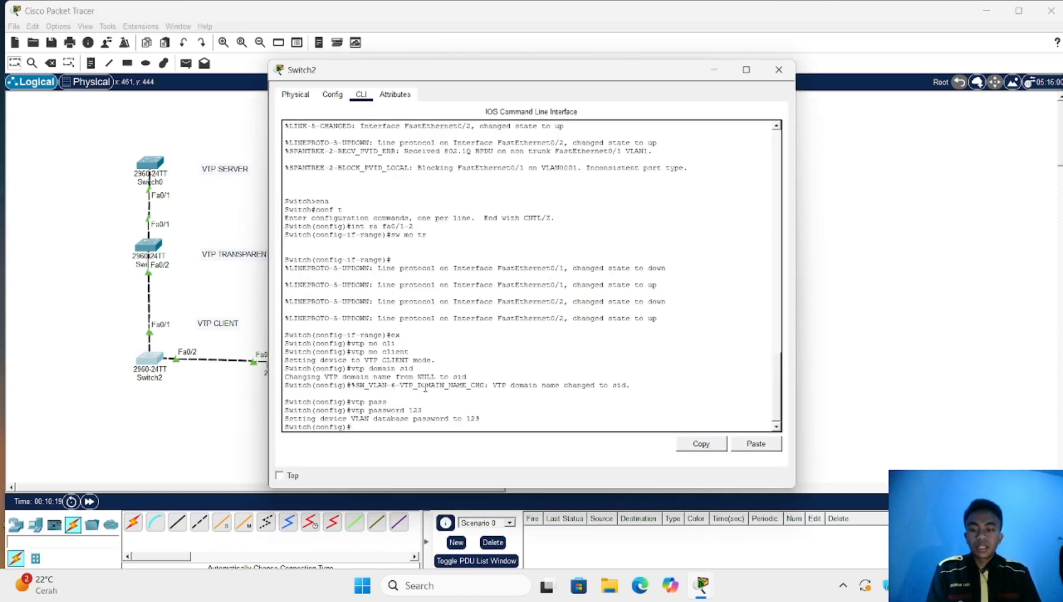
Run 'do sh vl br' on Switch2 to see VLAN300 and VLAN400, then close it
text(DO SH)
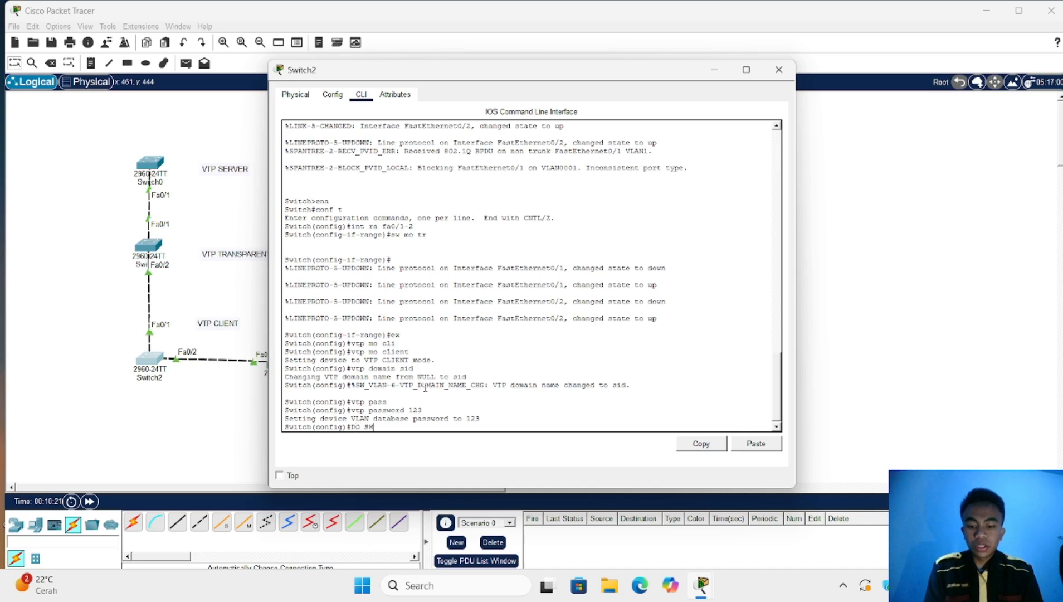
text( VL BR)
key(Return)
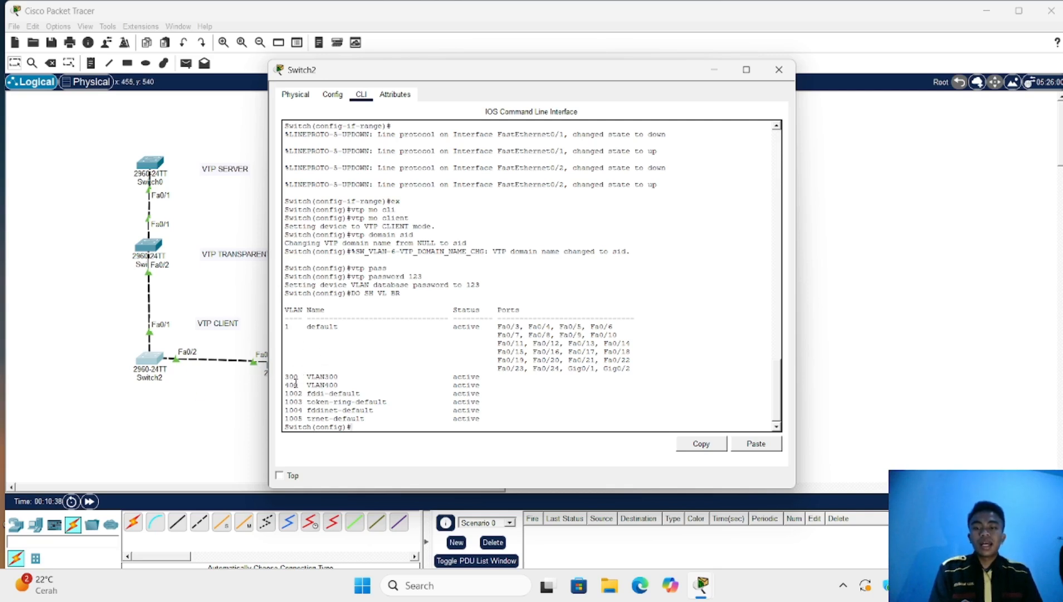
click(219, 420)
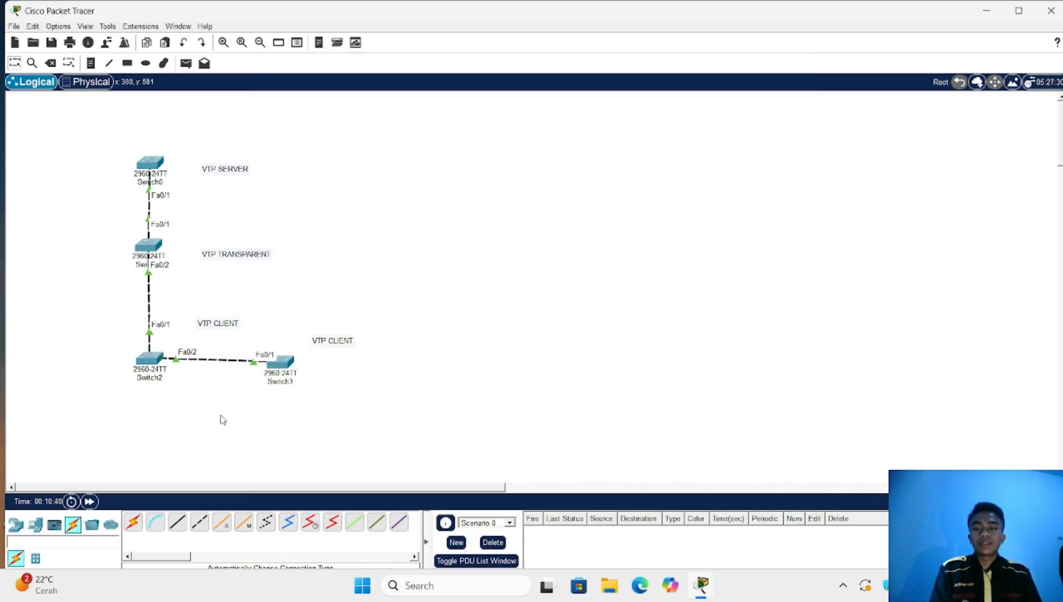
Check that Switch3's VLAN list shows VLAN300 and VLAN400 received via VTP
click(289, 362)
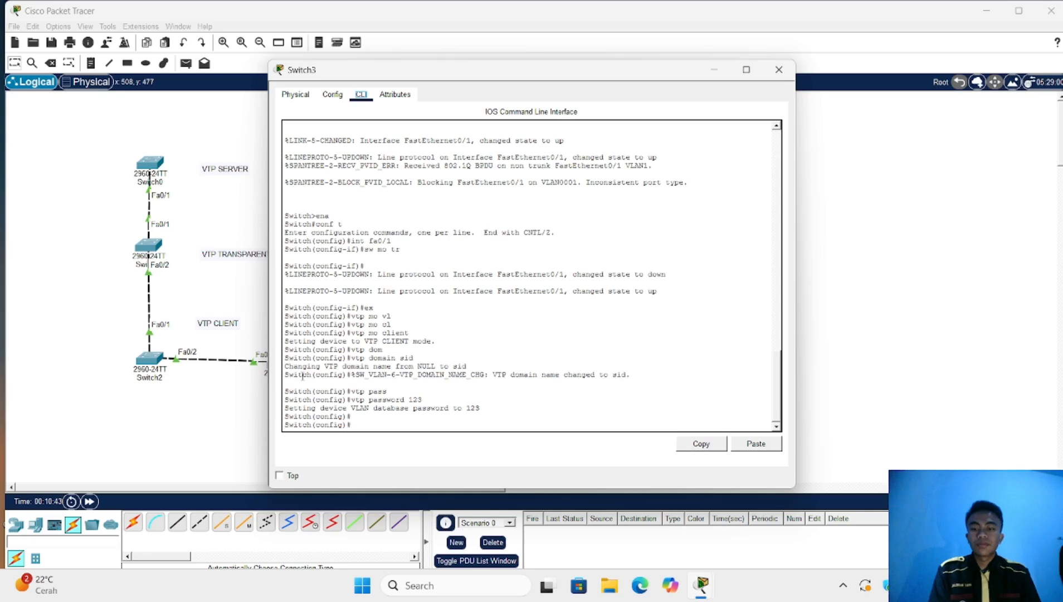
click(359, 425)
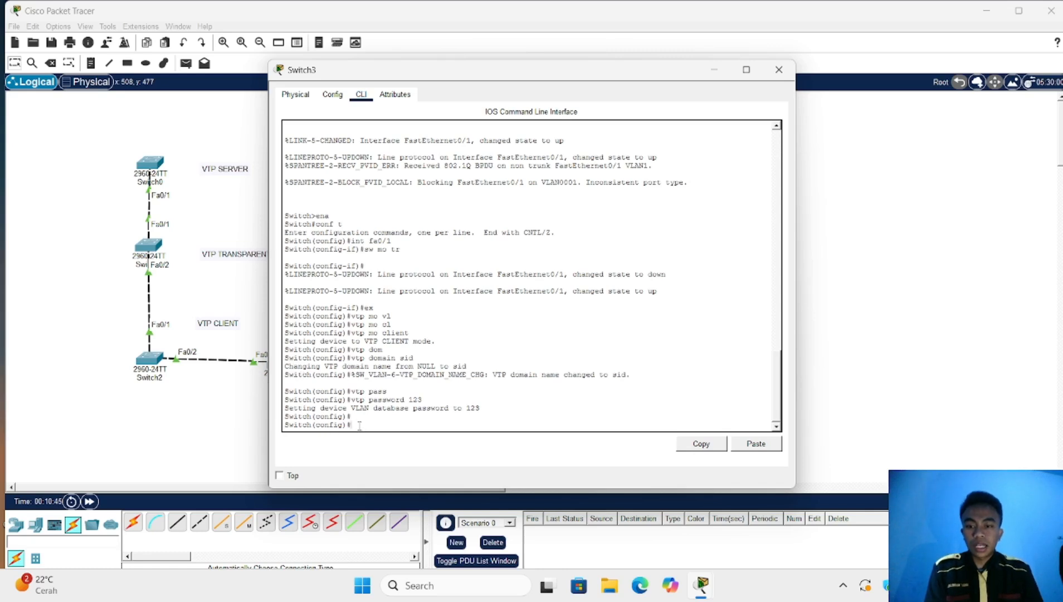
text(DO SH)
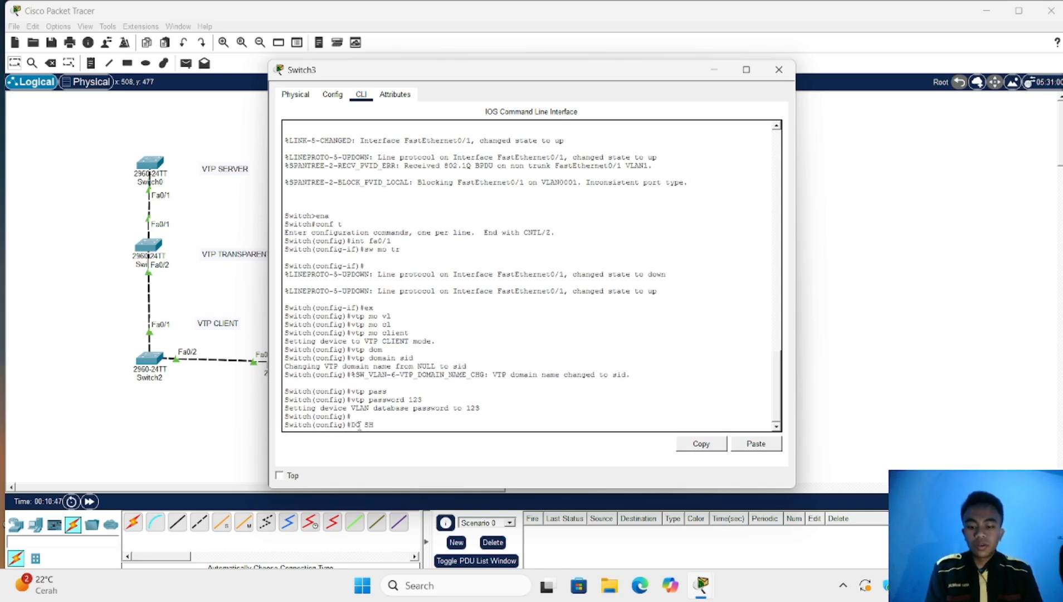
text( VL BR)
key(Return)
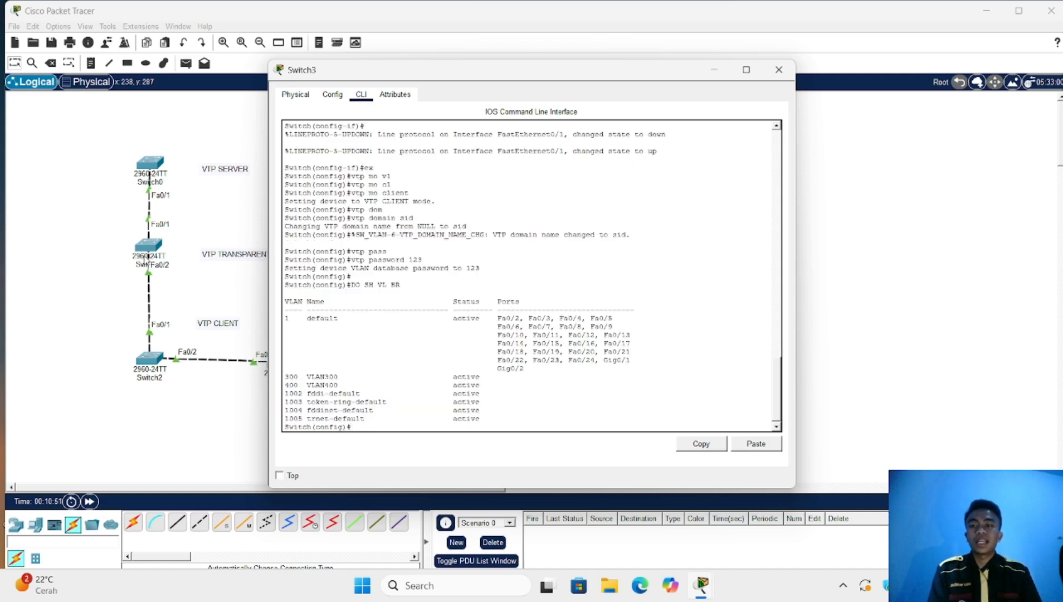
click(195, 279)
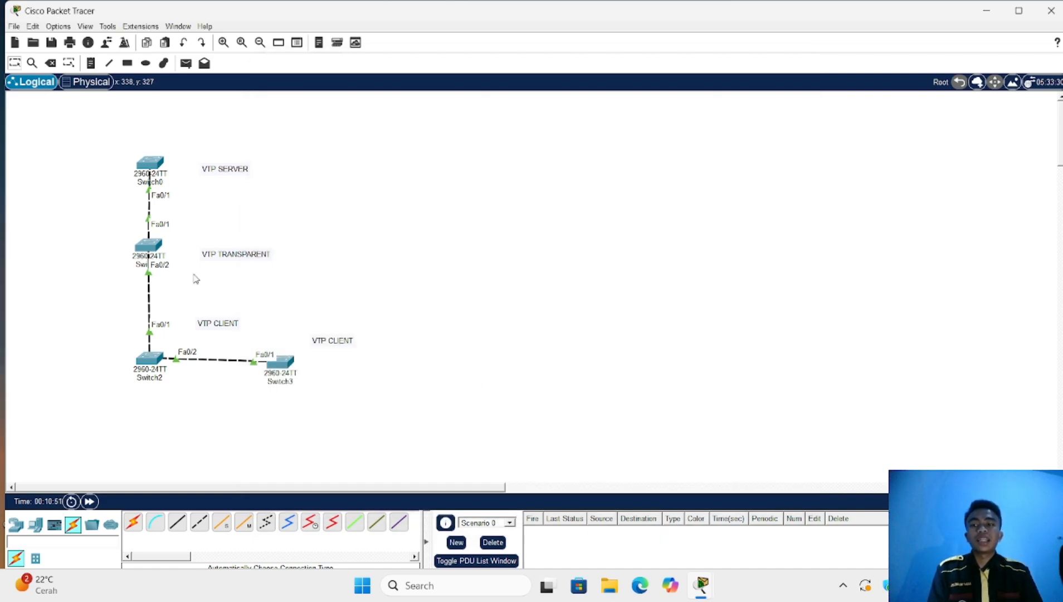
Confirm transparent Switch1 has neither VLAN, then reopen Switch0's console
click(151, 251)
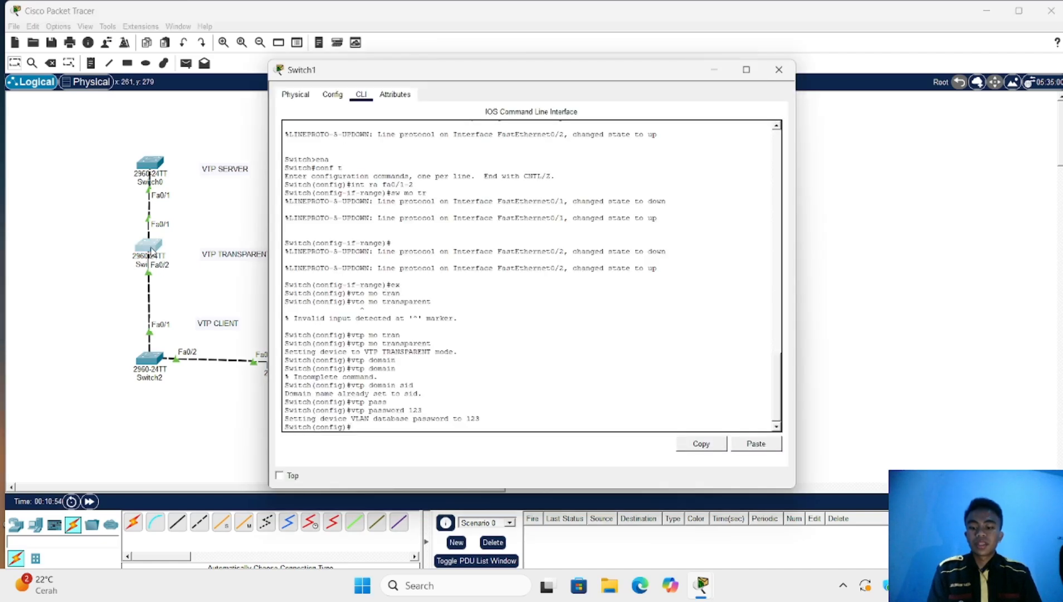
text(dO SH)
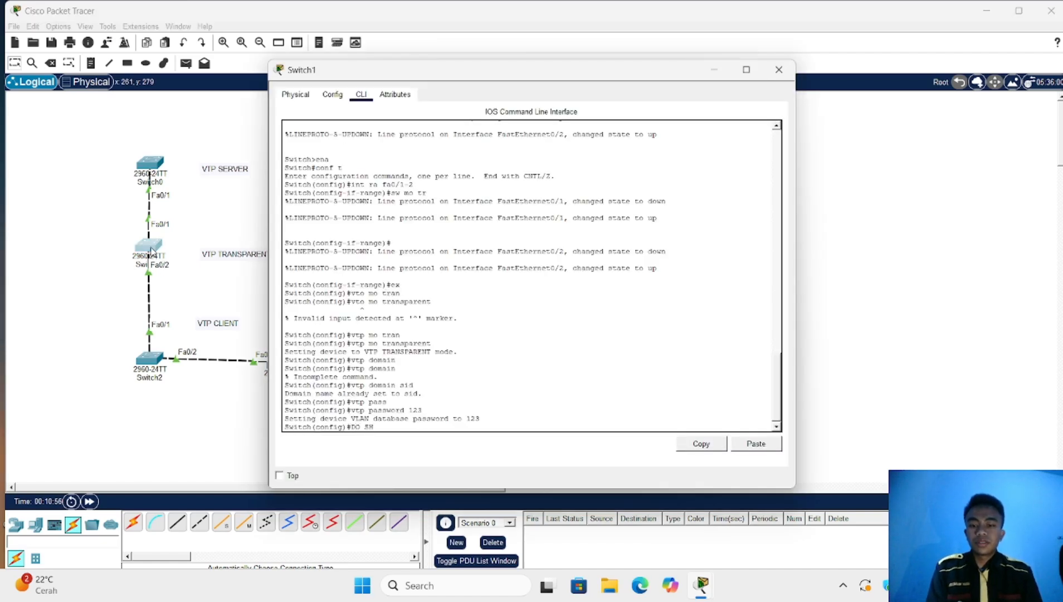
text( VL B)
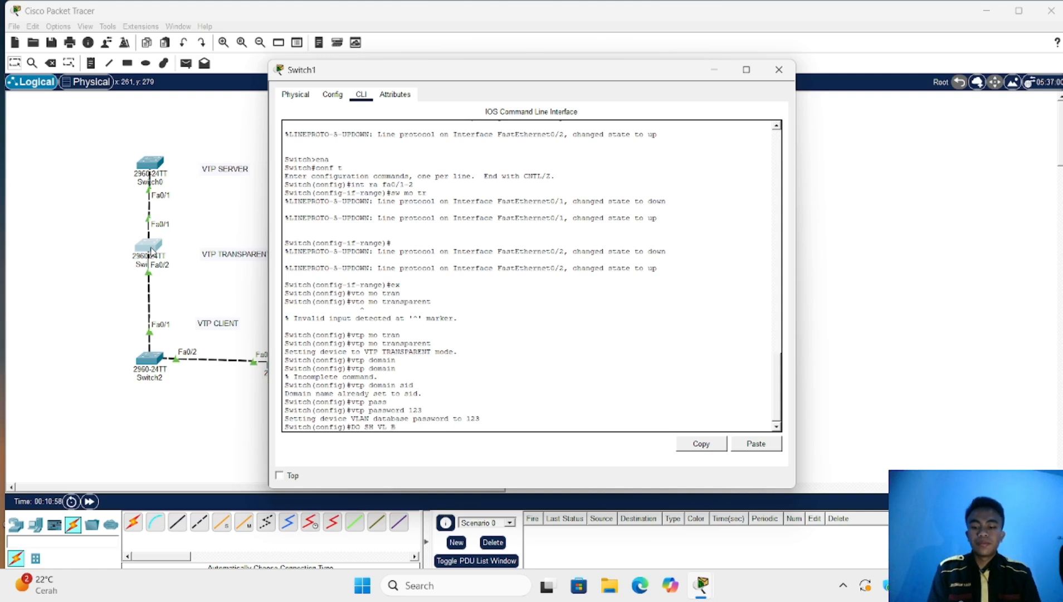
text(R)
key(Return)
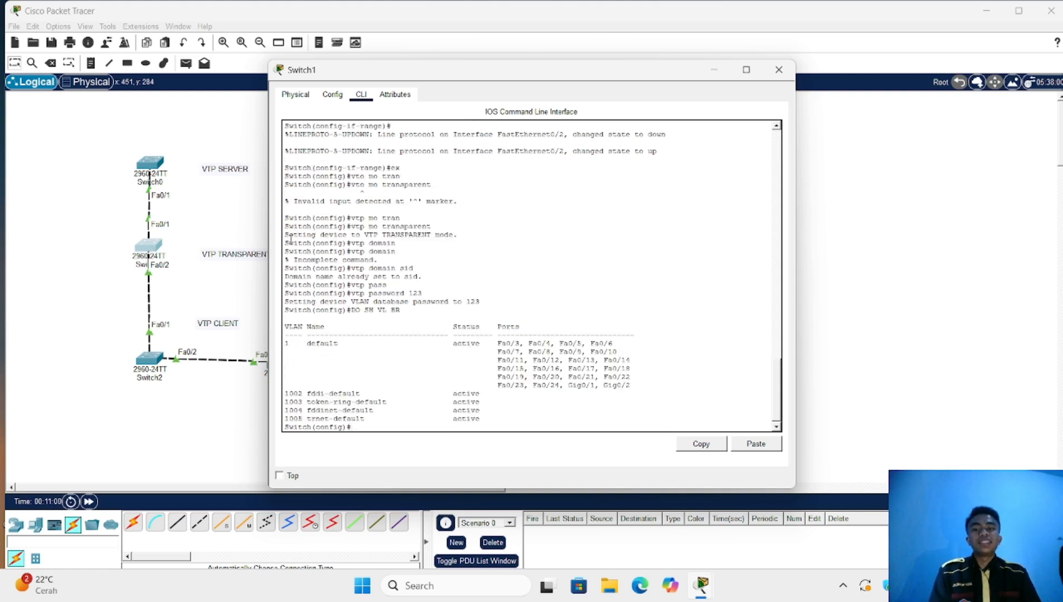
click(190, 465)
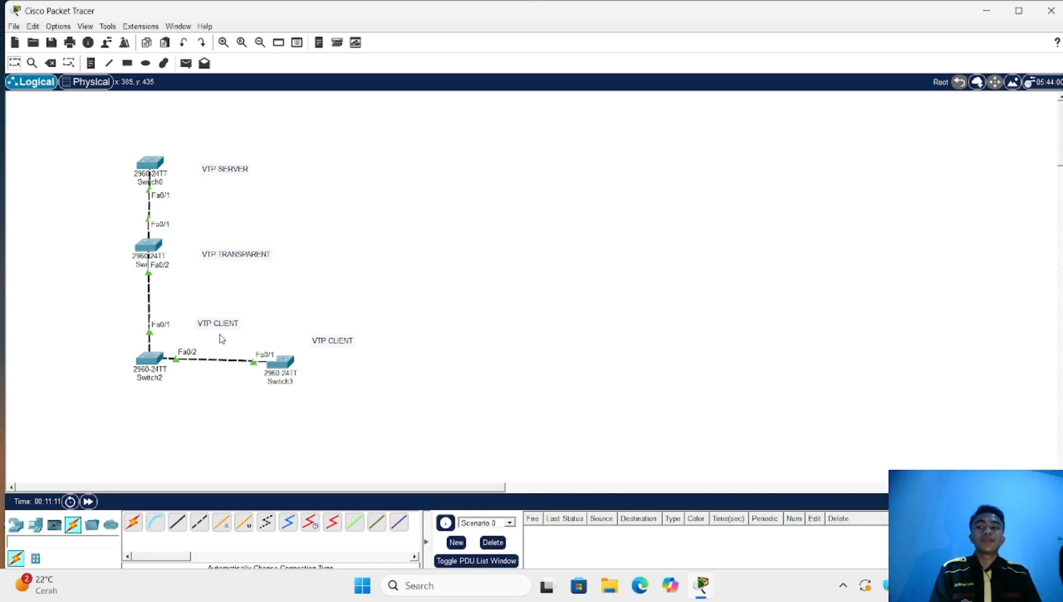
click(146, 163)
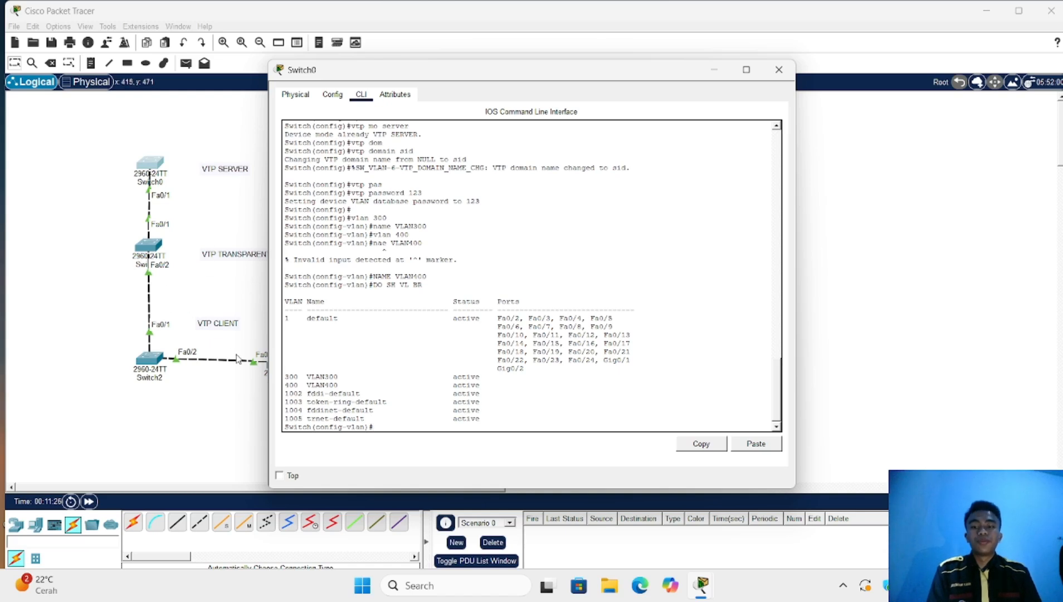
Delete VLAN 400 on Switch0 with 'no vlan 400' and enter 'vlan 500'
text(NO)
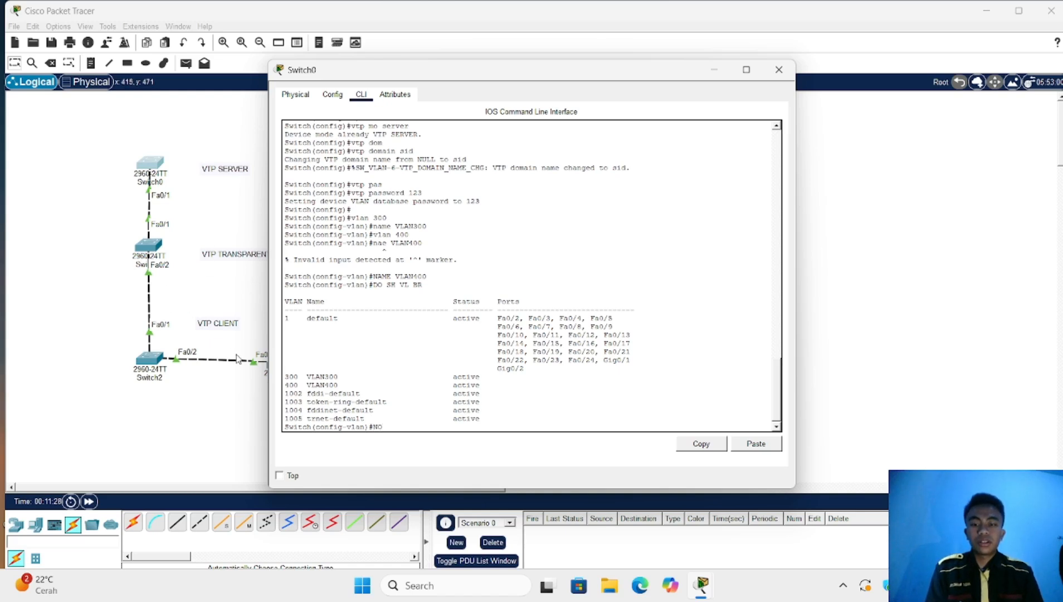
text( VL)
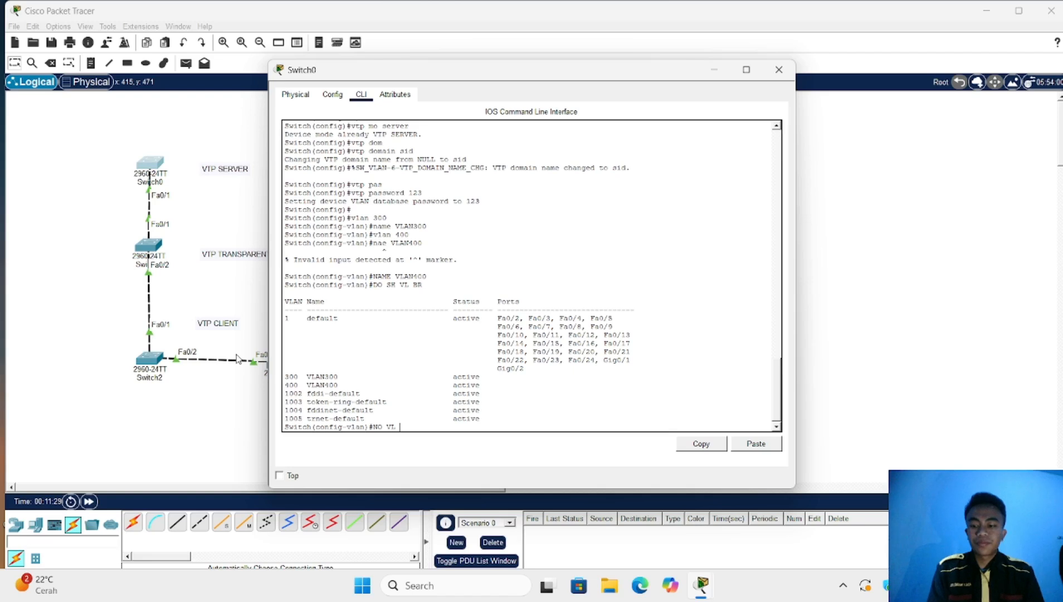
text( 300)
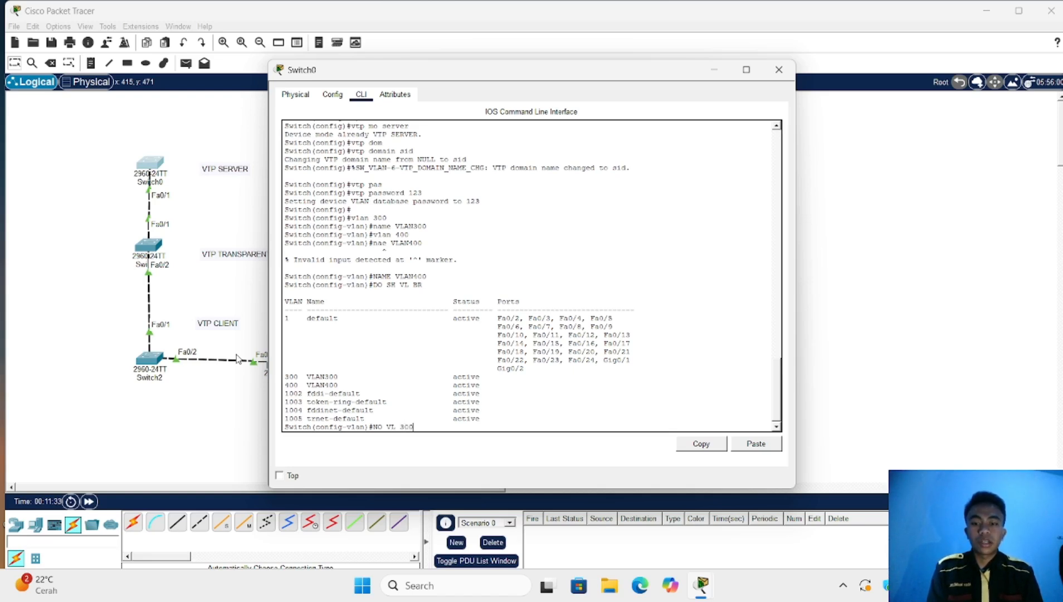
key(BackSpace)
key(BackSpace)
key(BackSpace)
text(400)
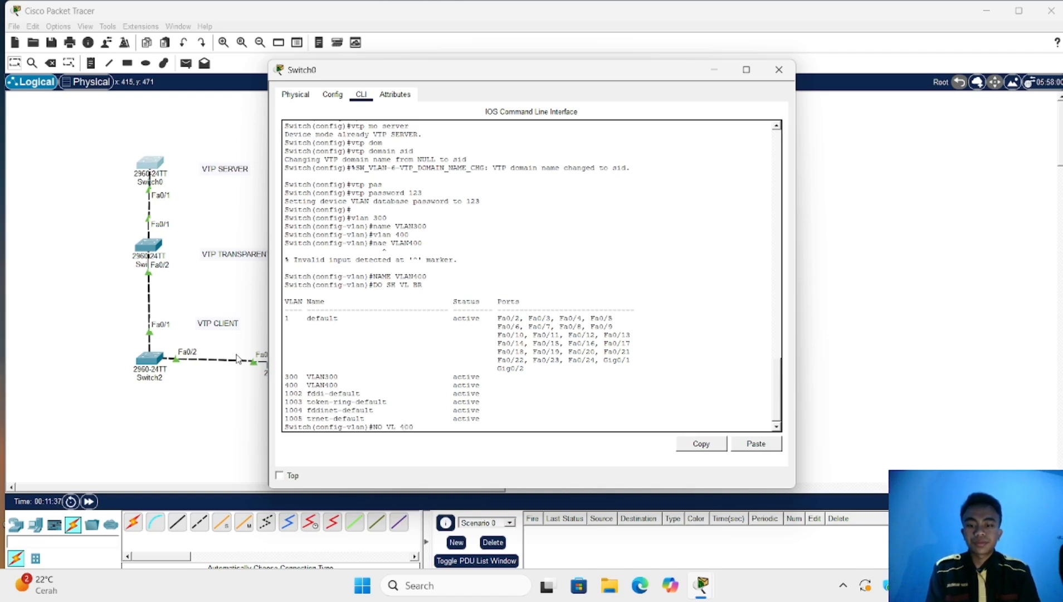
key(Return)
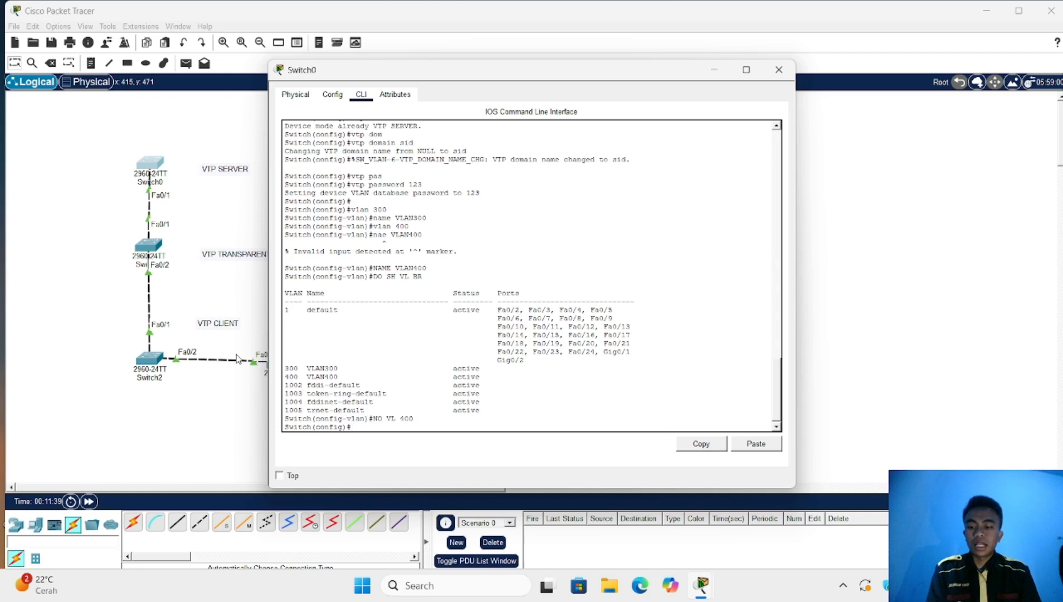
text(v)
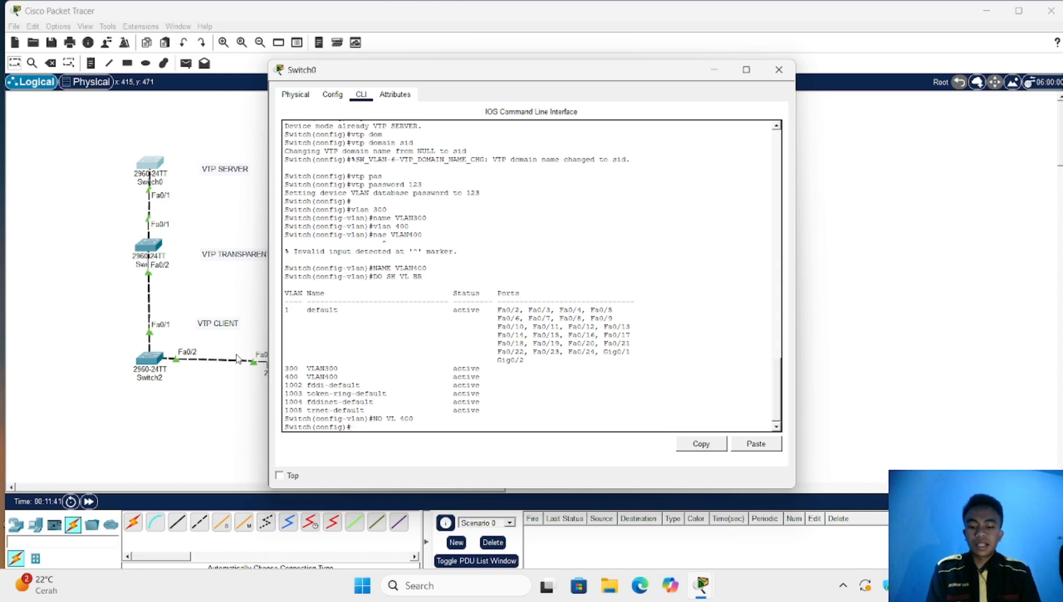
text(lan)
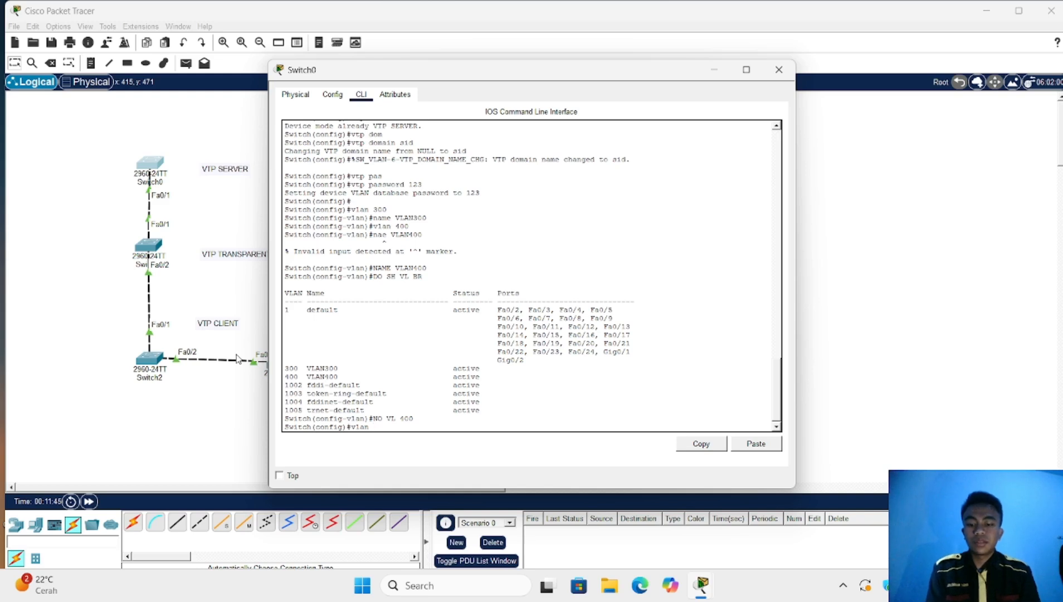
text( 500)
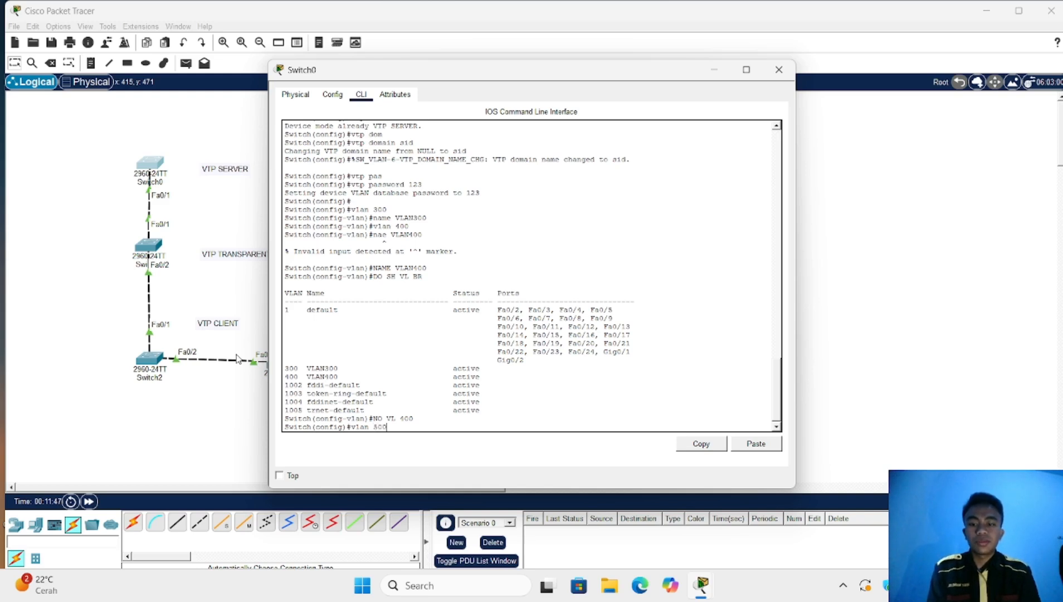
Name VLAN 500 'vlan500' and confirm Switch0 lists VLAN300 and vlan500, without VLAN400
key(Return)
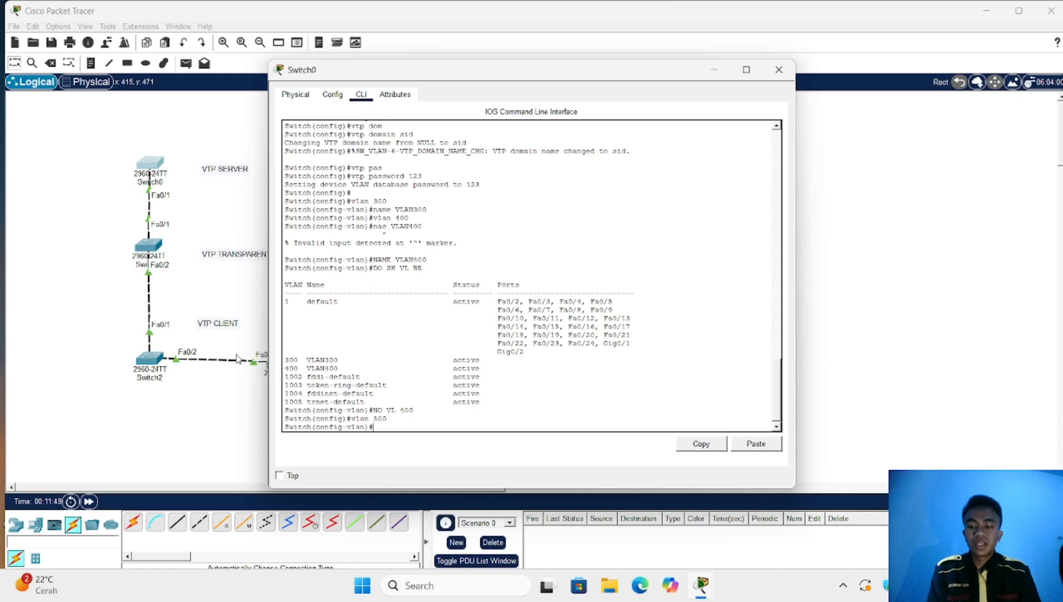
text(nmae)
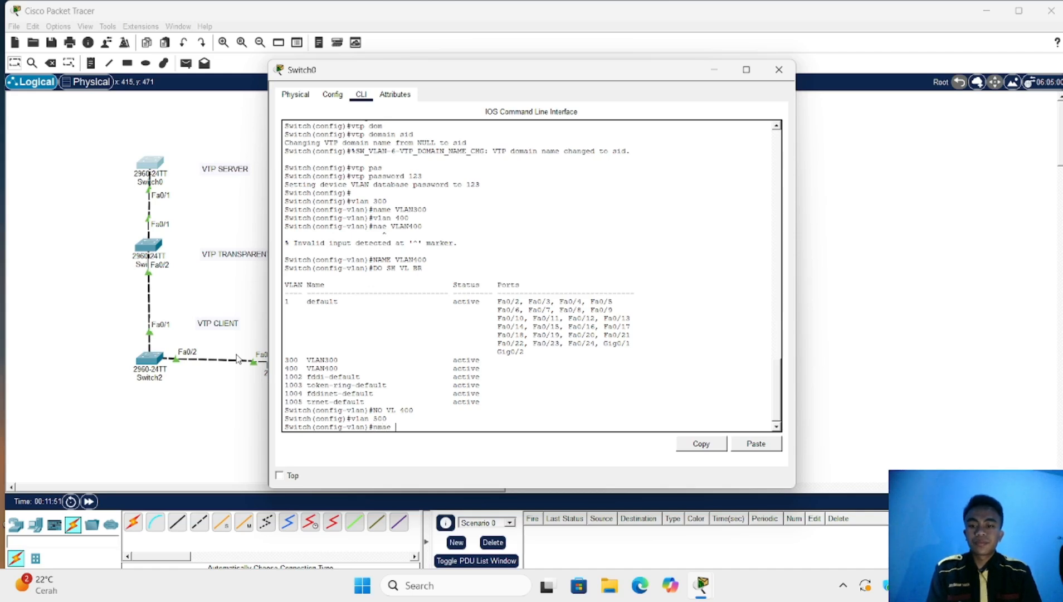
key(BackSpace)
key(BackSpace)
key(BackSpace)
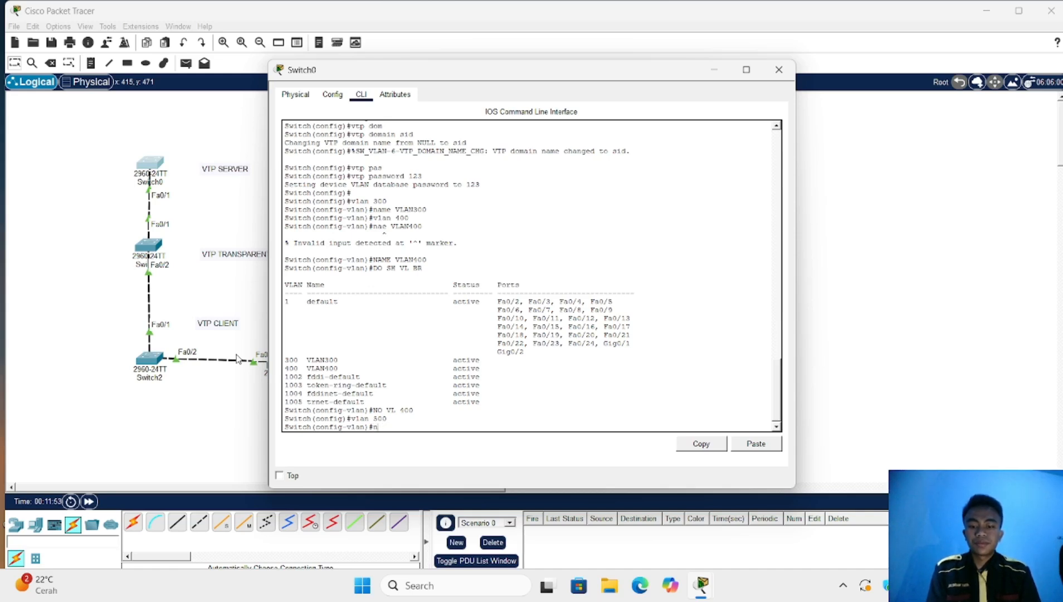
text(ame )
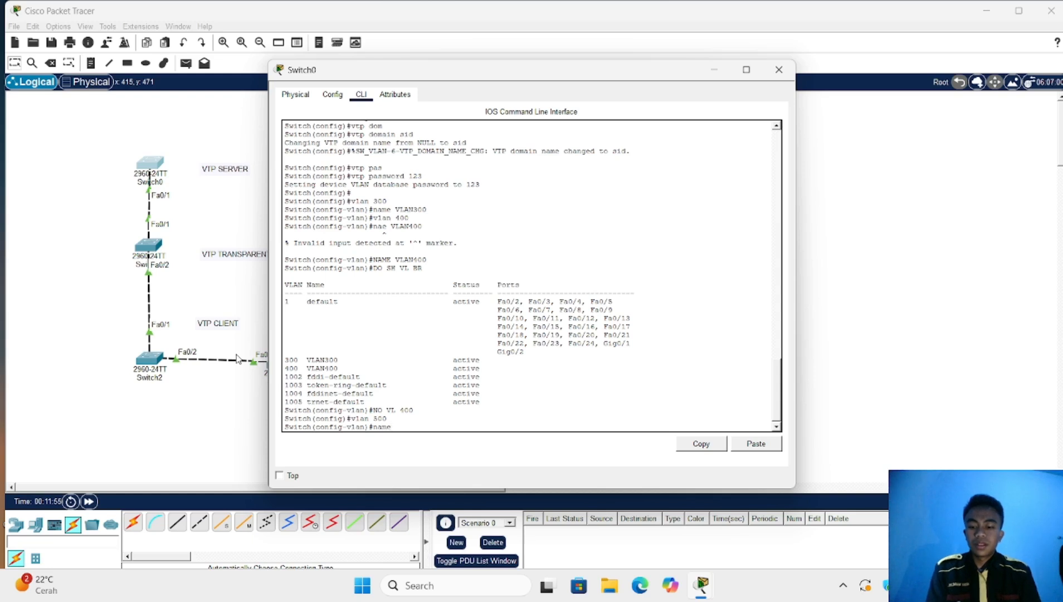
text(vlan)
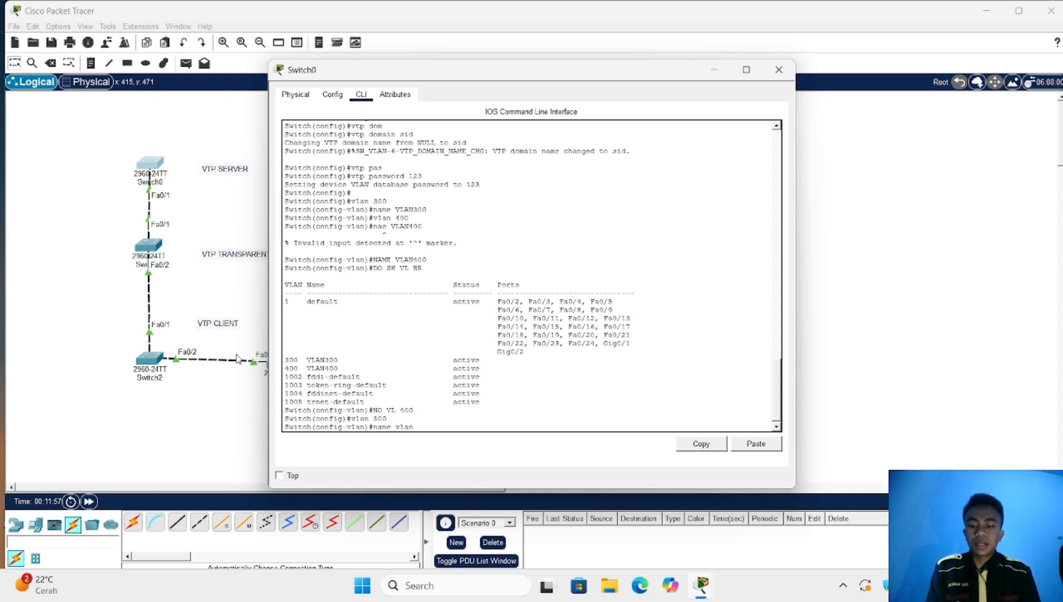
text(500)
key(Return)
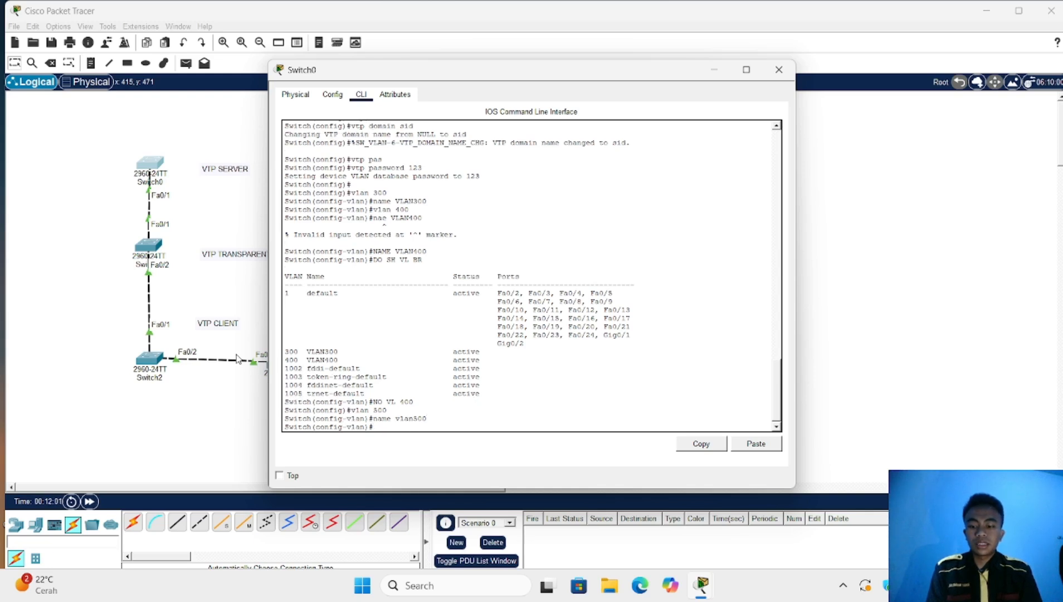
text(do sh)
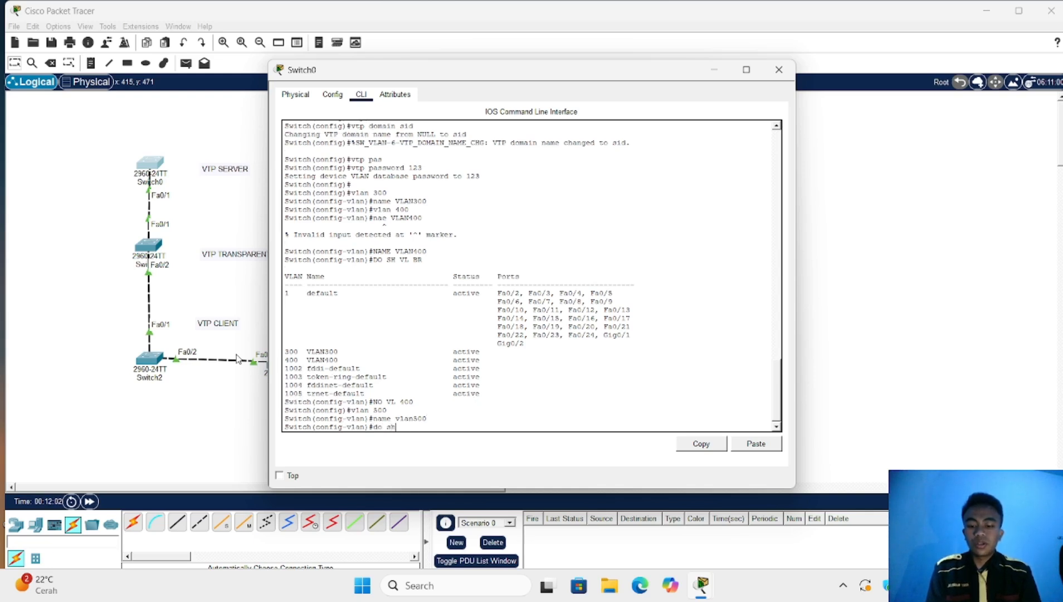
text( vl br)
key(Return)
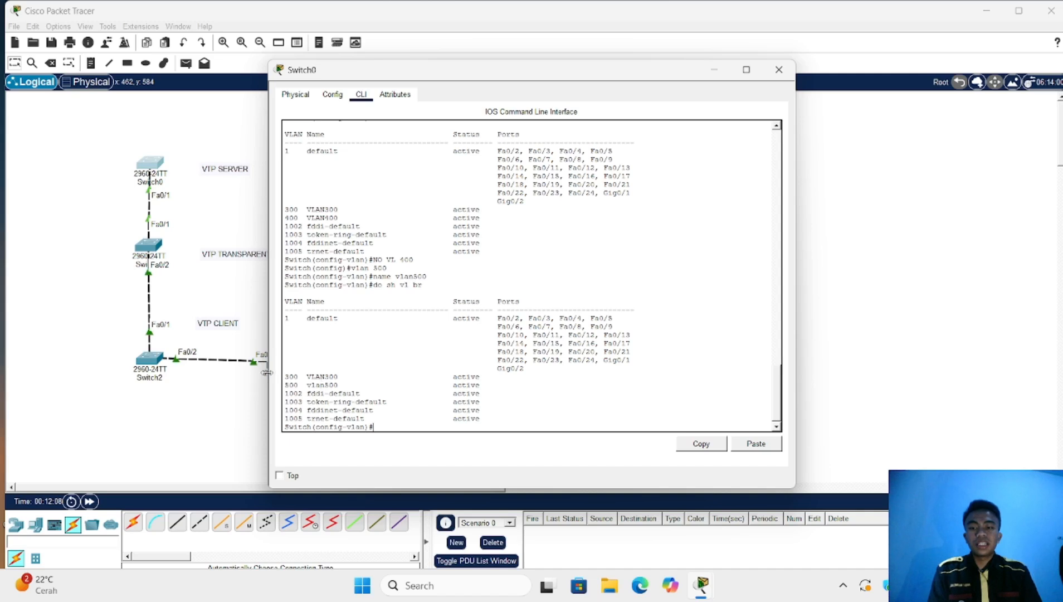
Confirm Switch2's VLAN list shows VLAN300 and vlan500 without VLAN400
click(150, 360)
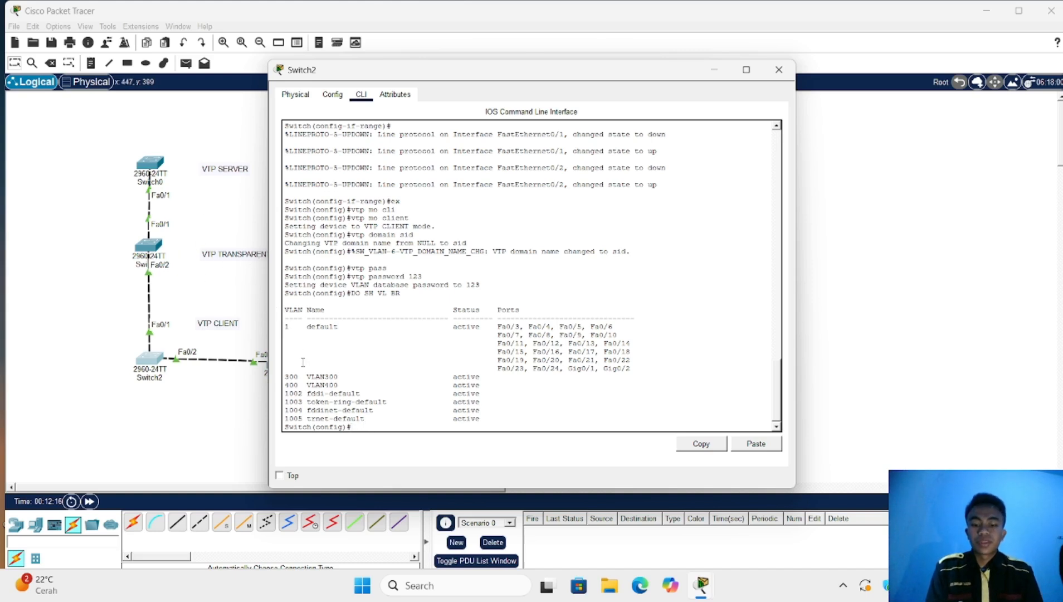
text(do sh)
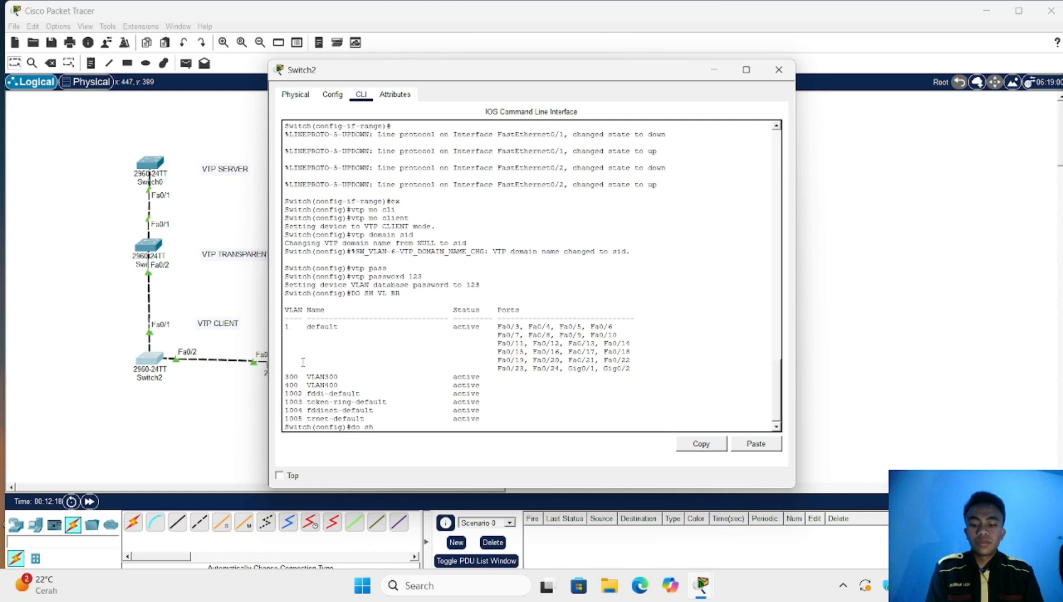
text( vl br)
key(Return)
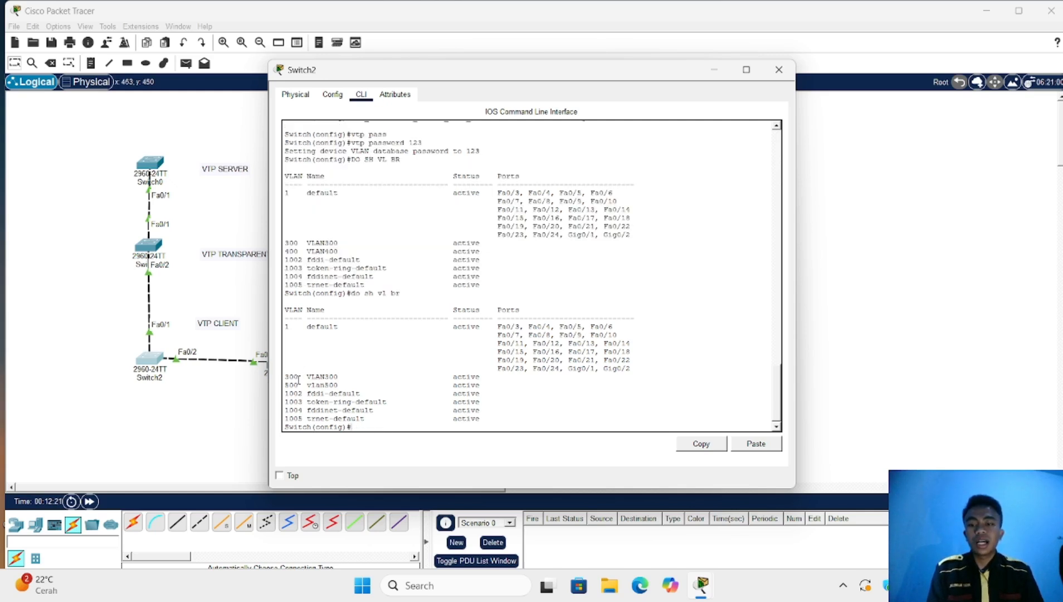
click(225, 411)
Confirm Switch3 also lists vlan500 instead of VLAN400, then close its window
drag(223, 406, 289, 365)
click(289, 365)
text(d)
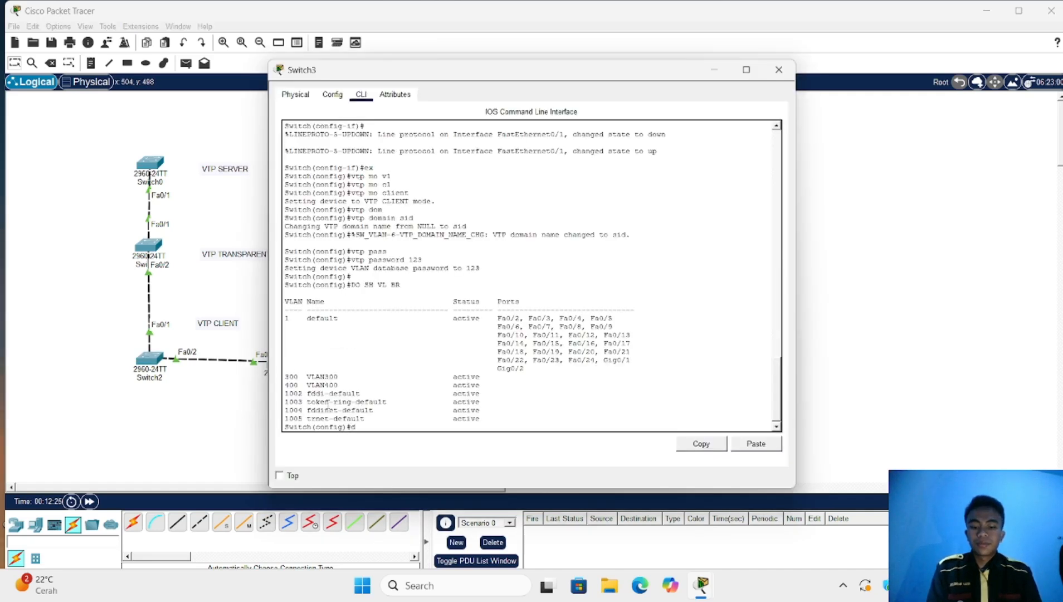
text(o s)
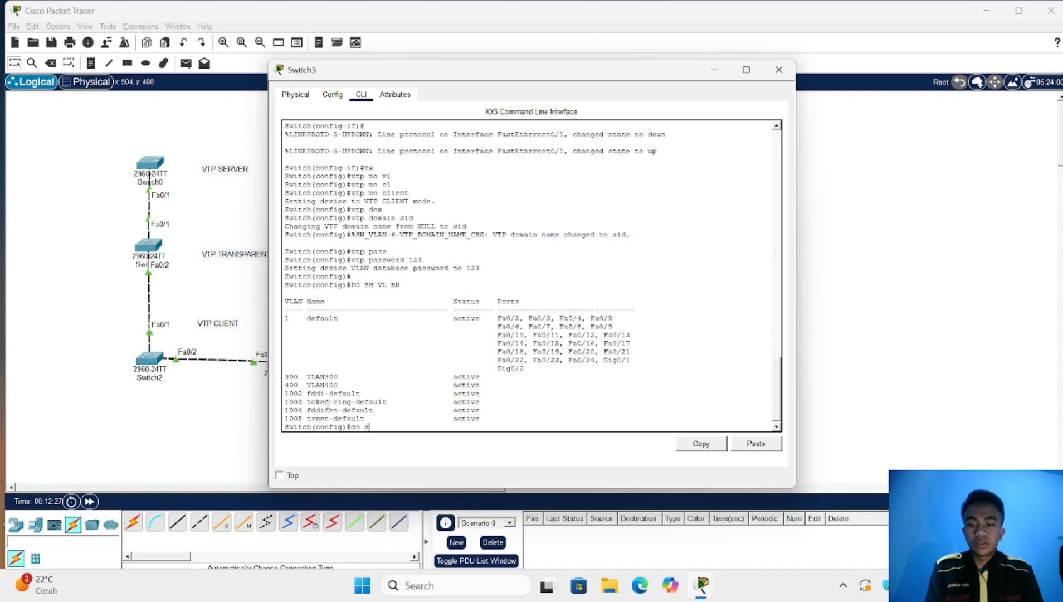
text(h vl br)
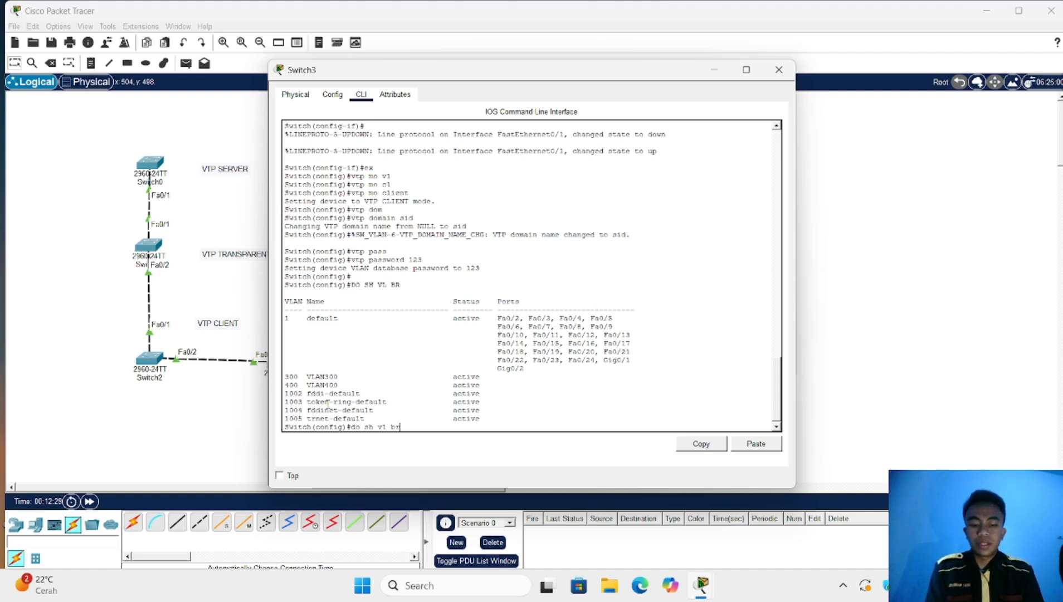
key(Return)
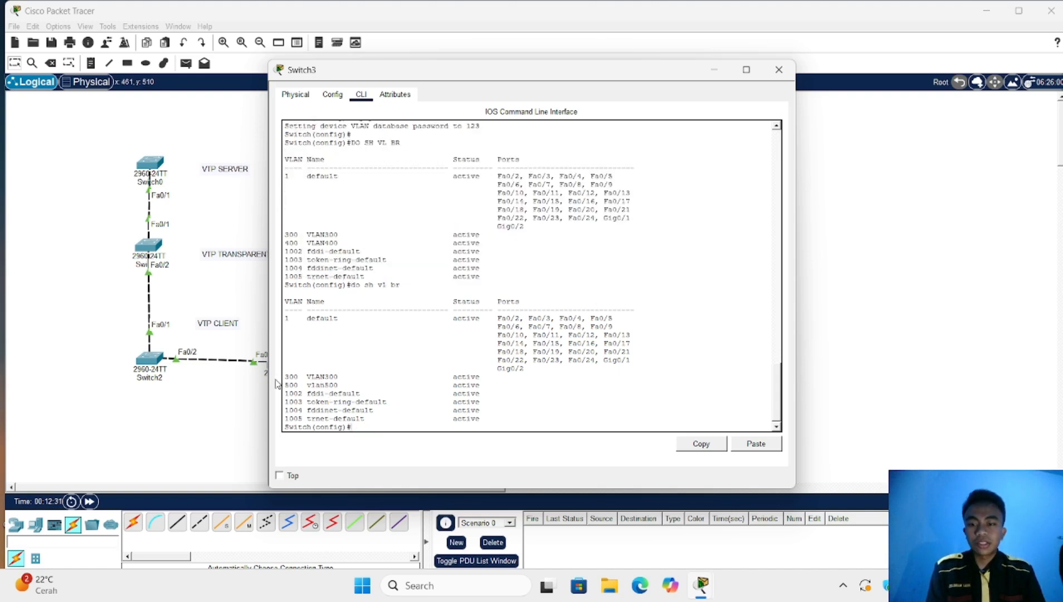
click(778, 69)
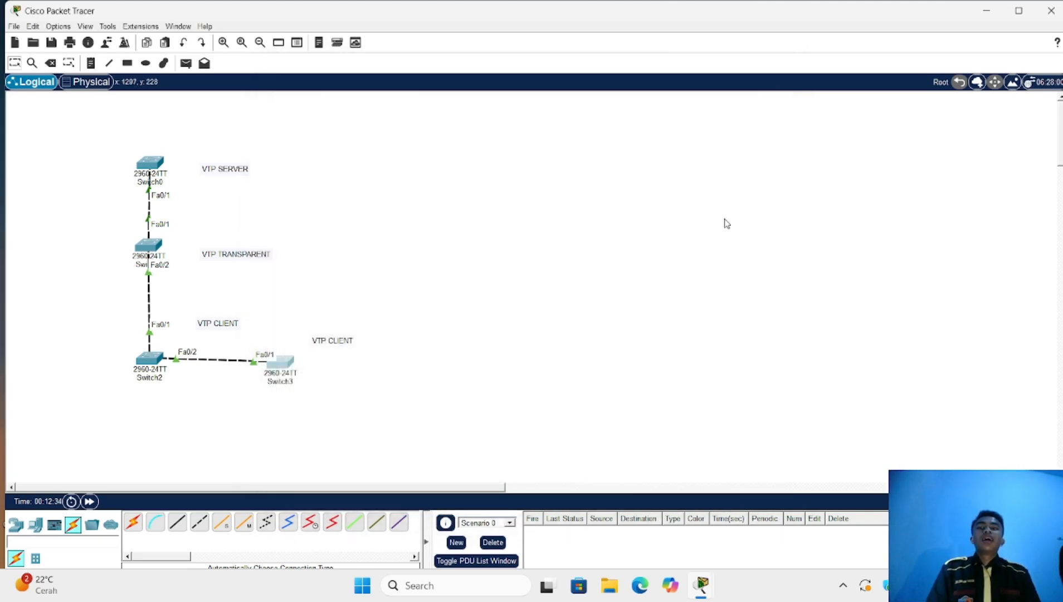